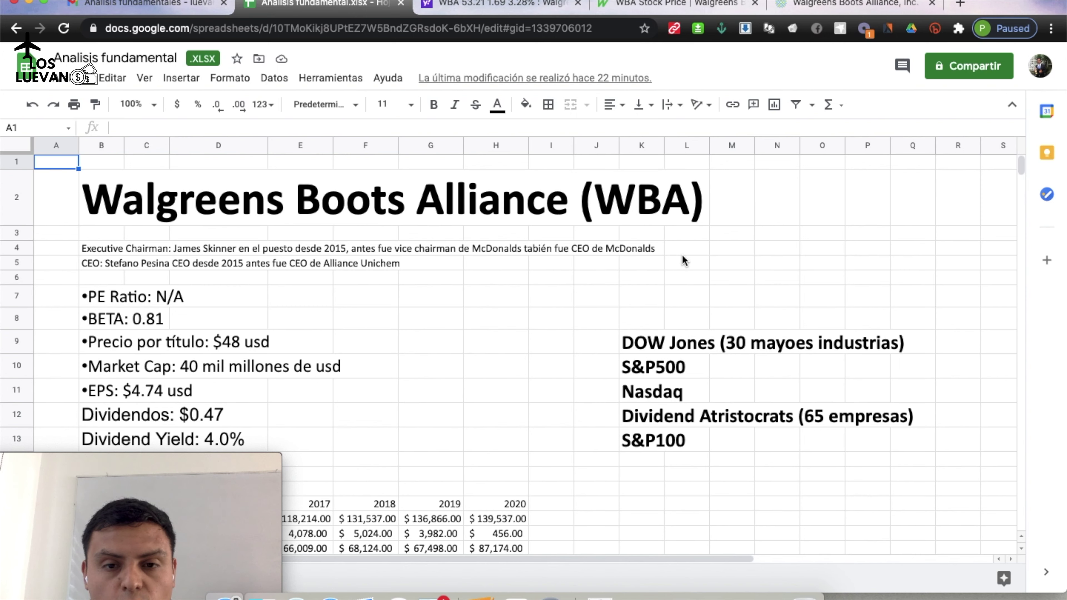
# Review the executive chairman and CEO background notes in rows 4 and 5 beneath the Walgreens Boots Alliance title
pyautogui.click(114, 248)
pyautogui.scroll(-1, 118, 235)
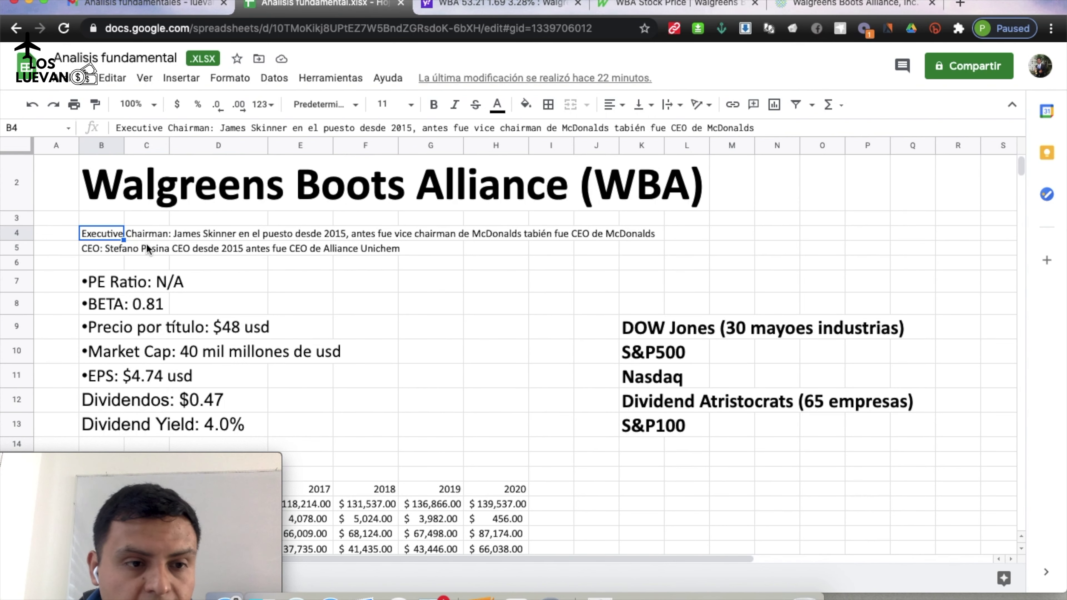
pyautogui.click(52, 237)
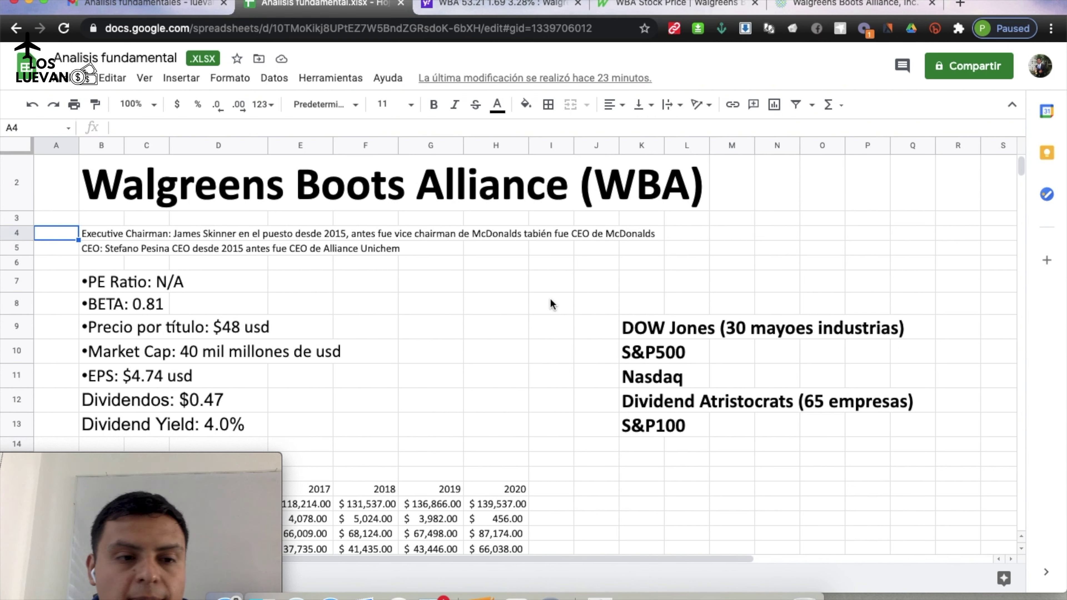
pyautogui.press('Down')
pyautogui.press('Right')
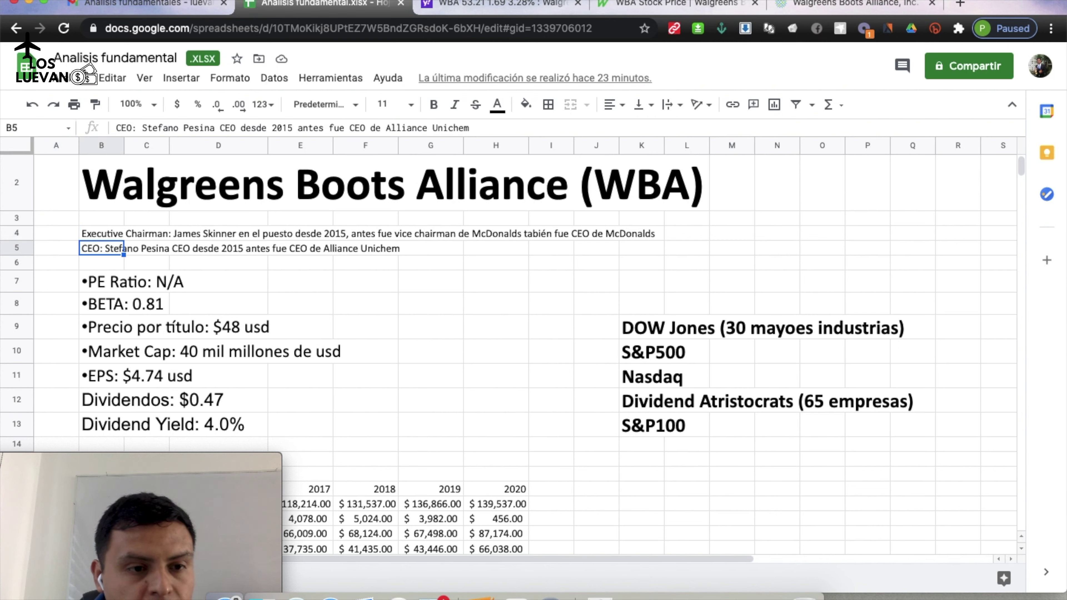
pyautogui.press('Left')
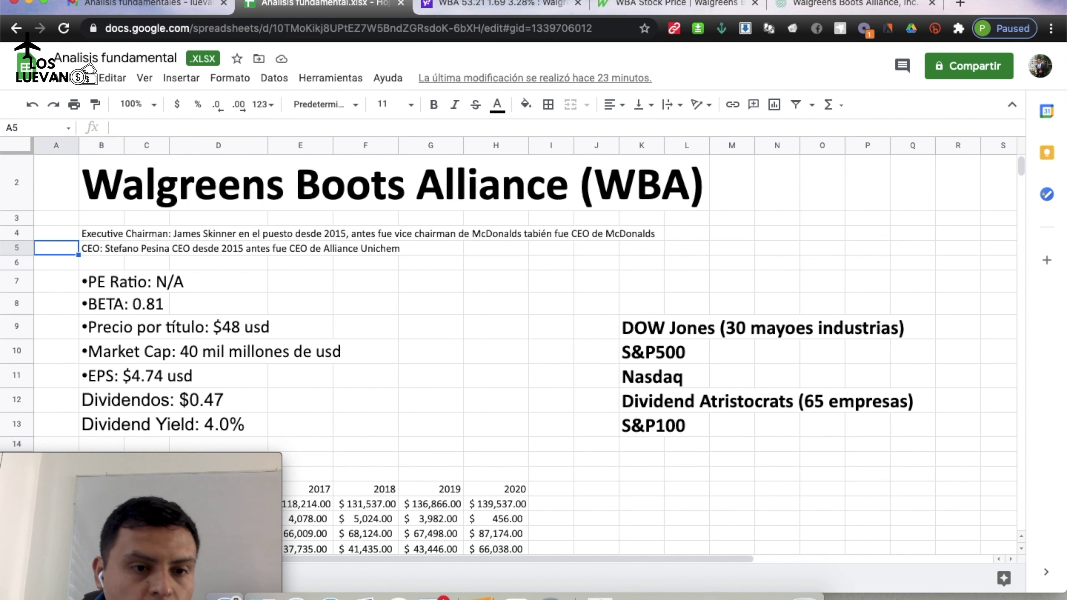
pyautogui.press('Right')
pyautogui.press('Left')
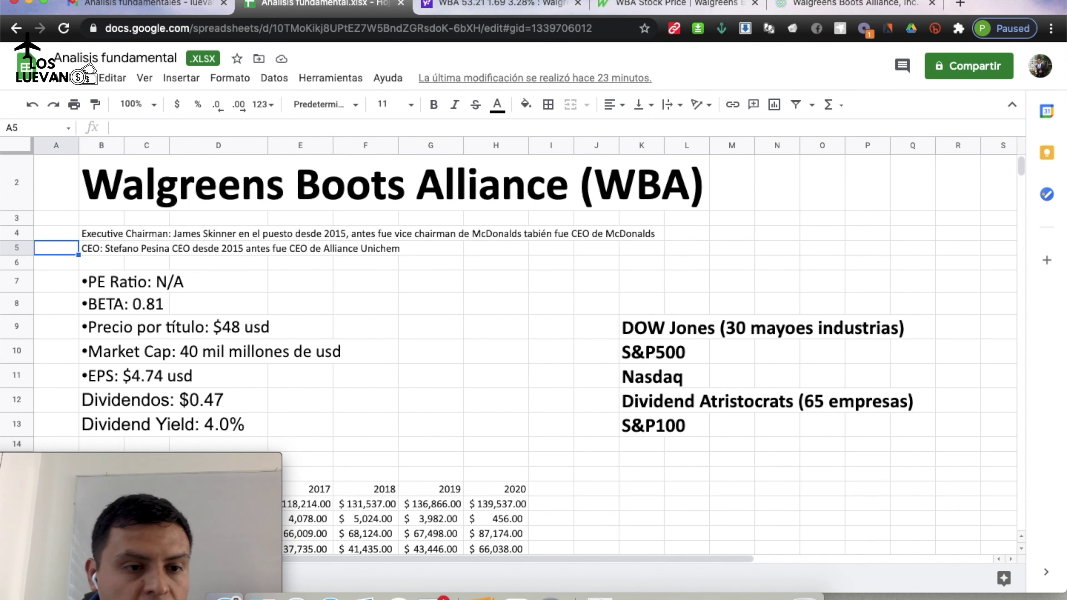
pyautogui.press('Right')
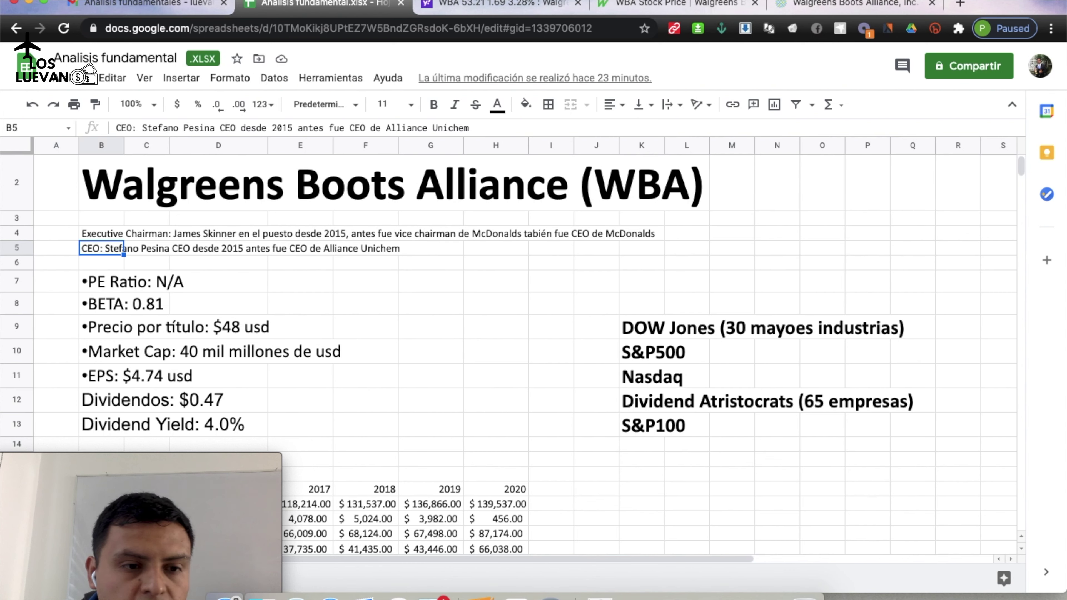
# Review the PE Ratio and BETA entries in cells B7 and B8
pyautogui.click(101, 262)
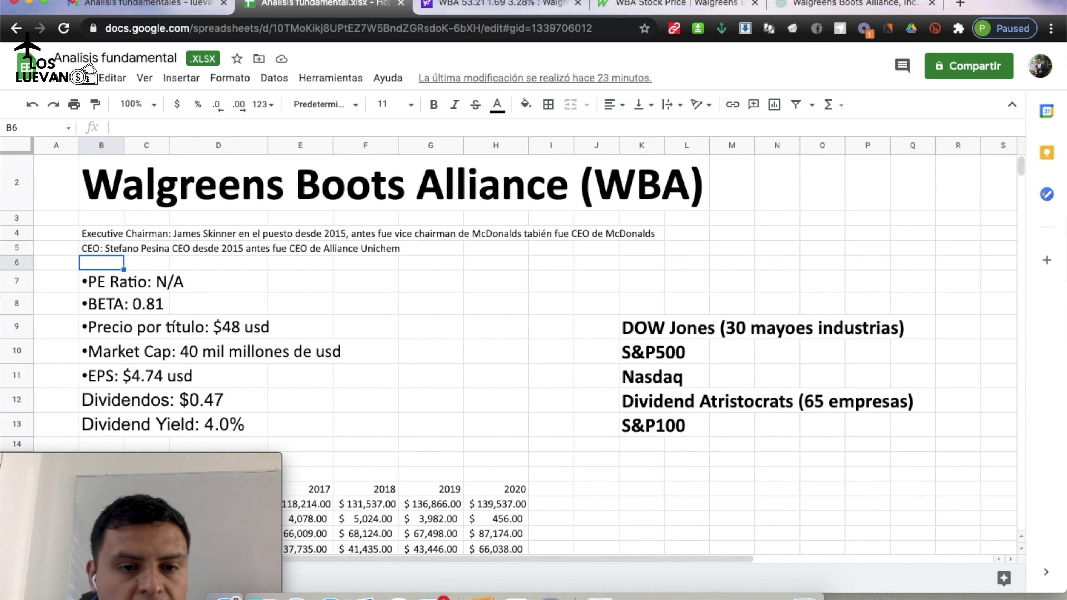
pyautogui.press('Right')
pyautogui.press('Down')
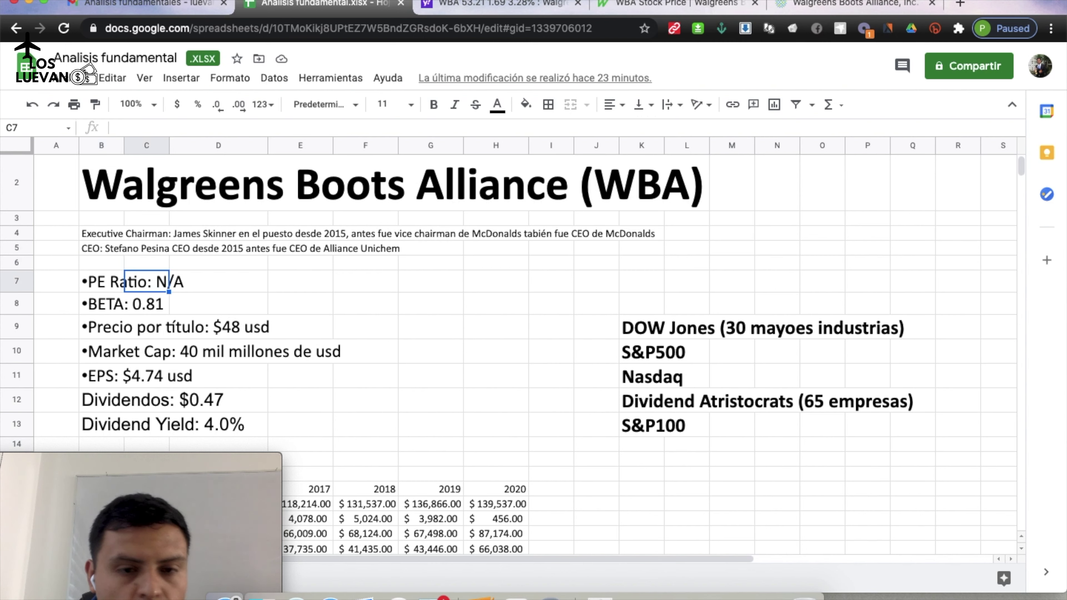
pyautogui.press('Down')
pyautogui.press('Left')
pyautogui.press('Up')
pyautogui.press('Left')
pyautogui.press('Right')
pyautogui.press('Down')
pyautogui.press('Down')
pyautogui.press('Down')
pyautogui.press('Up')
pyautogui.press('Up')
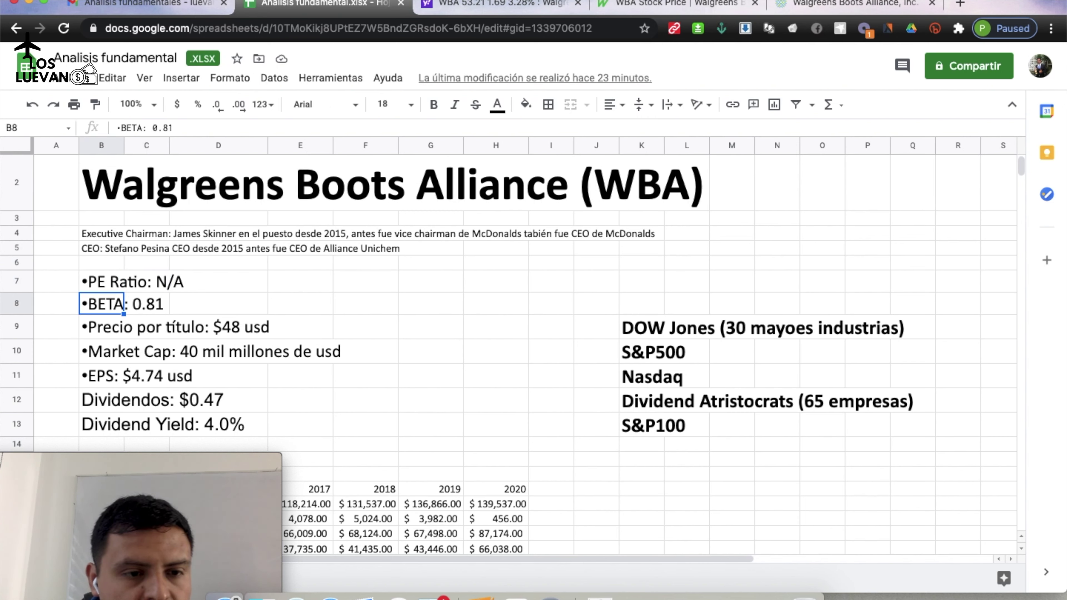
# Review the share price, Market Cap, EPS, dividend and Dividend Yield entries in cells B9 to B13
pyautogui.press('Down')
pyautogui.press('Down')
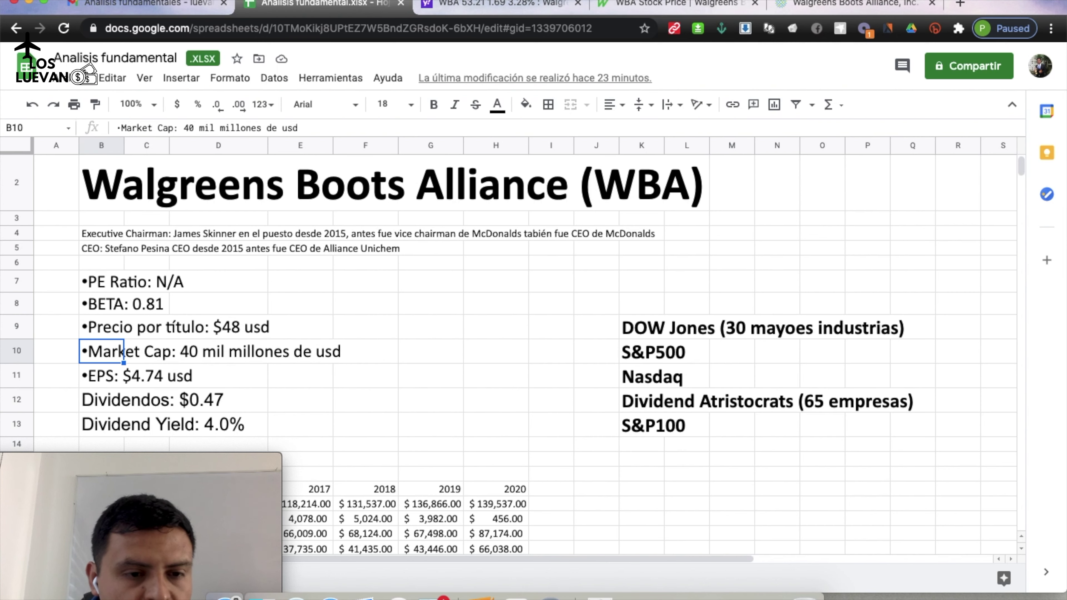
pyautogui.press('Up')
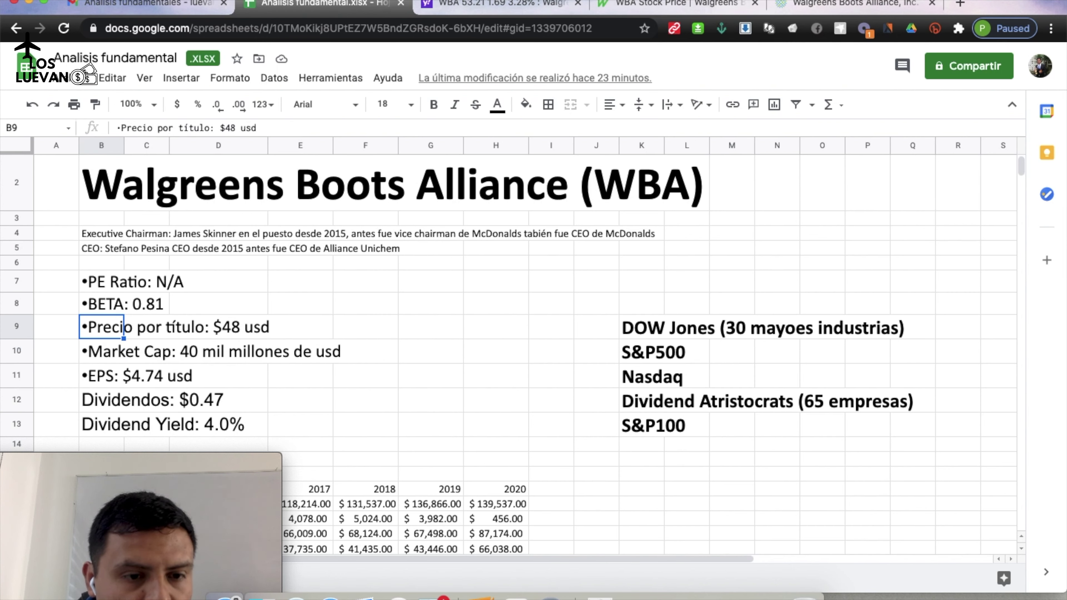
pyautogui.press('Right')
pyautogui.press('Right')
pyautogui.press('Right')
pyautogui.press('Left')
pyautogui.press('Left')
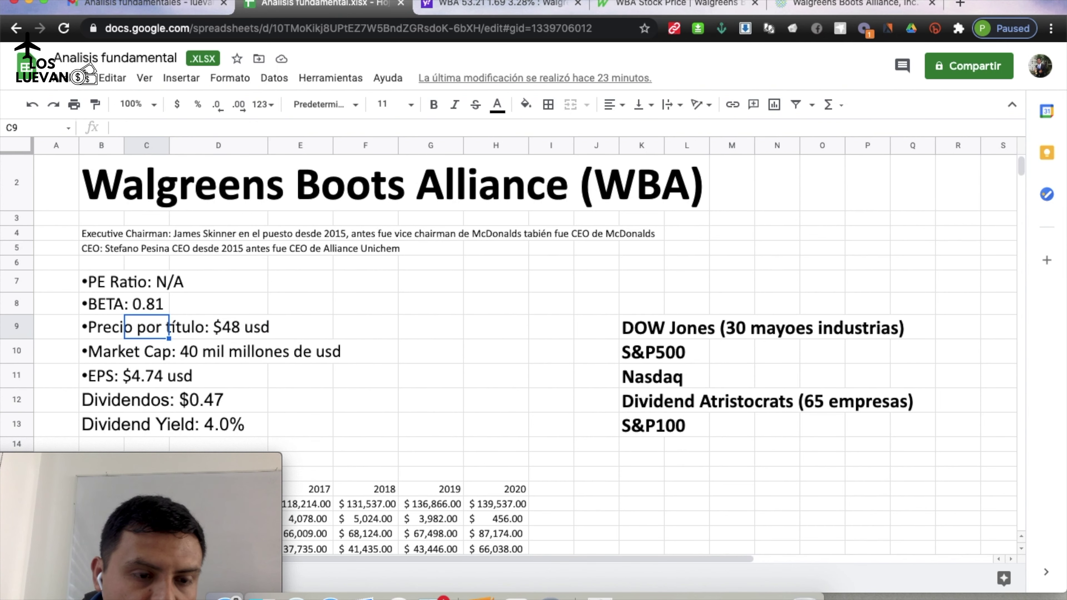
pyautogui.press('Left')
pyautogui.press('Down')
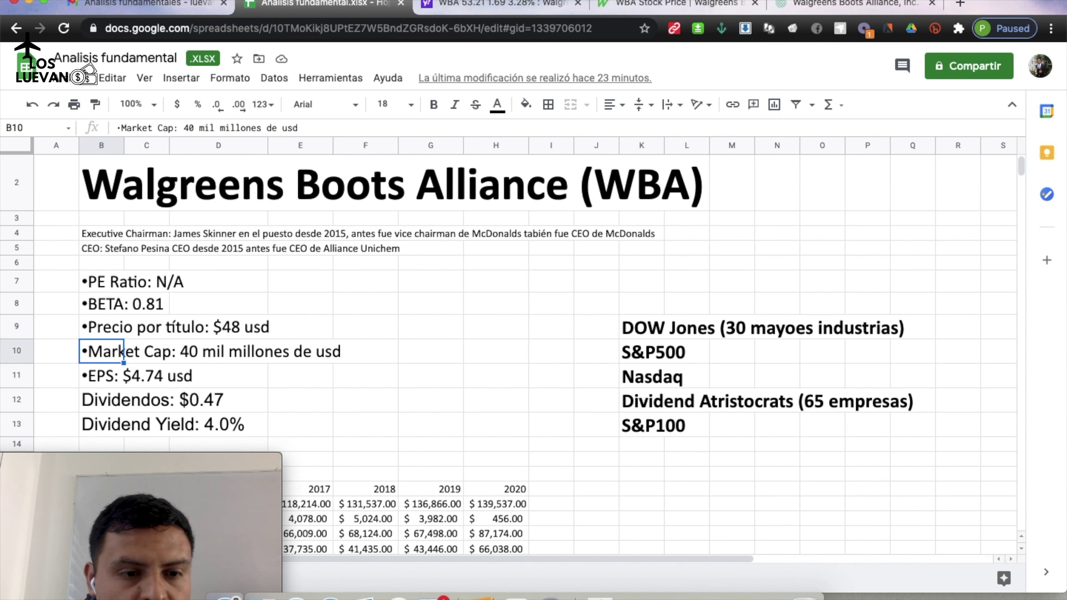
pyautogui.press('Down')
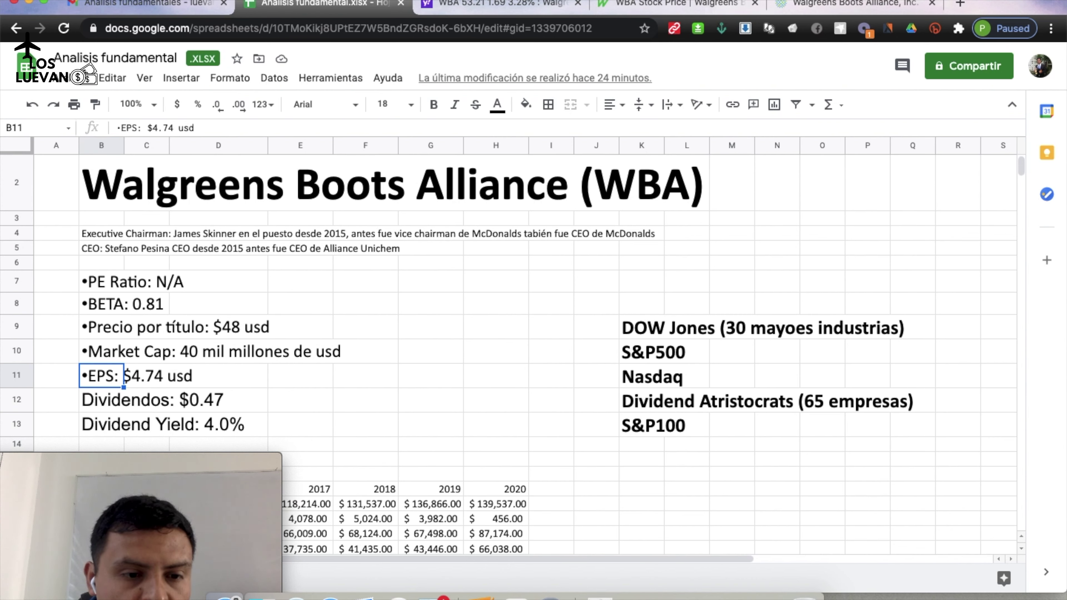
pyautogui.press('Down')
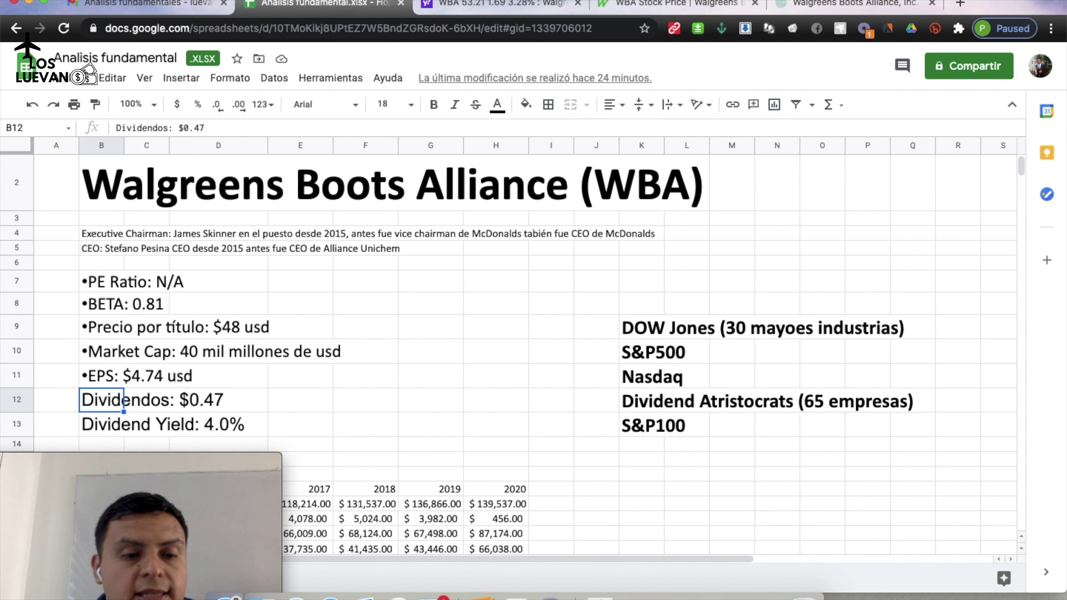
pyautogui.press('Down')
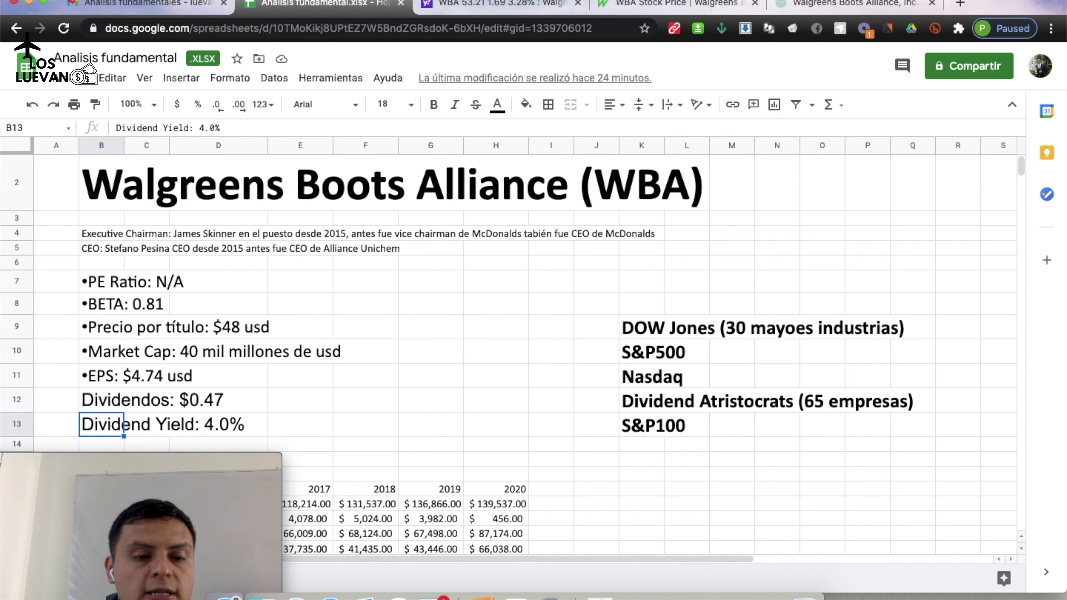
# Go through the list of stock indices in K9:K13, from DOW Jones to S&P100
pyautogui.press('Right')
pyautogui.press('Right')
pyautogui.press('Right')
pyautogui.press('Right')
pyautogui.press('Right')
pyautogui.press('Right')
pyautogui.press('Right')
pyautogui.press('Right')
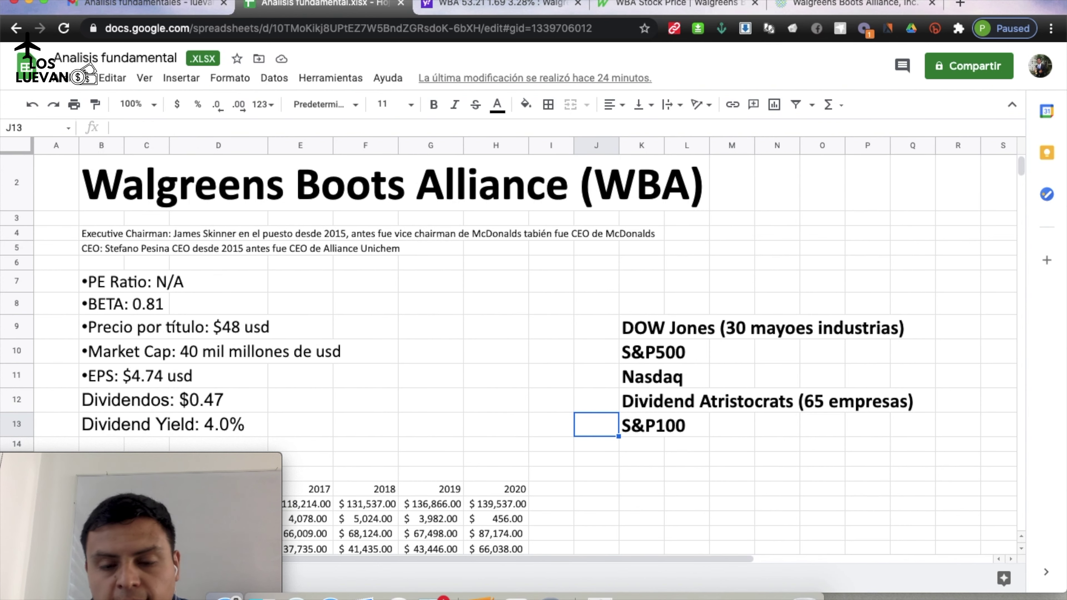
pyautogui.press('Right')
pyautogui.press('Up')
pyautogui.press('Up')
pyautogui.press('Up')
pyautogui.press('Up')
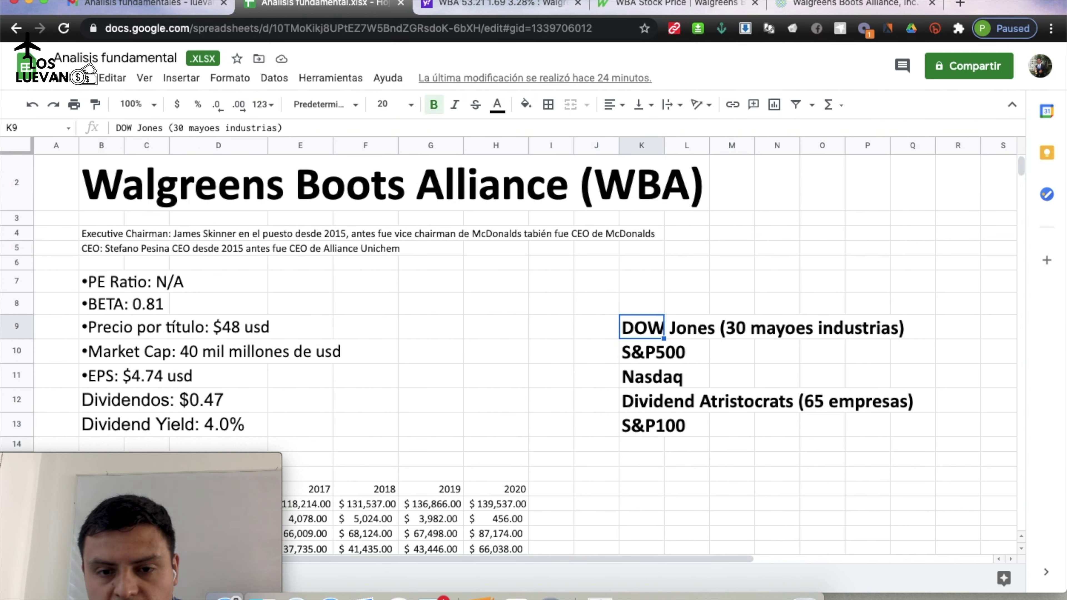
pyautogui.press('Left')
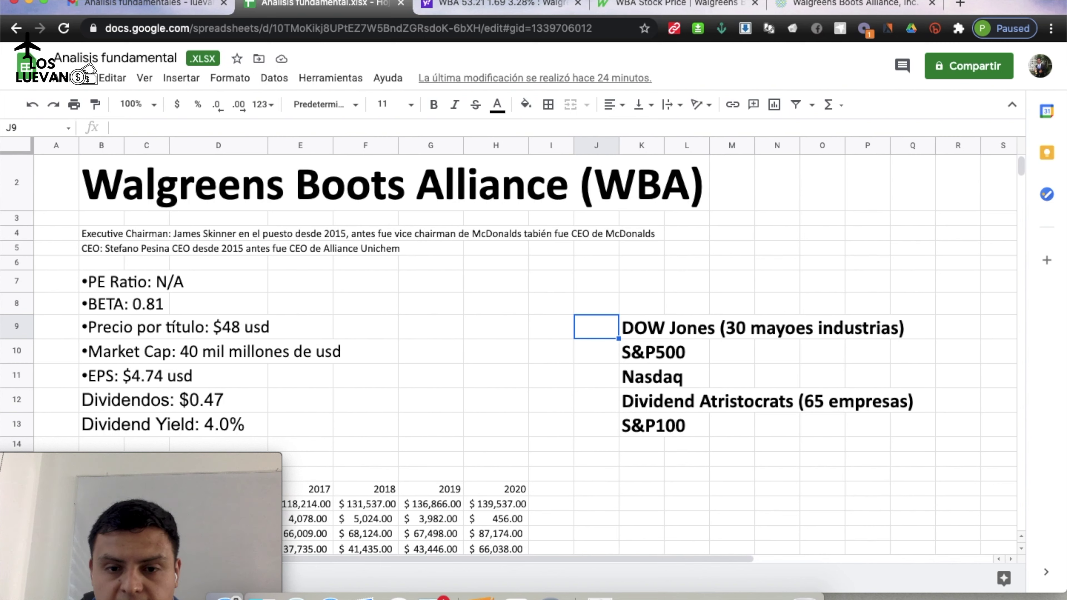
pyautogui.press('Down')
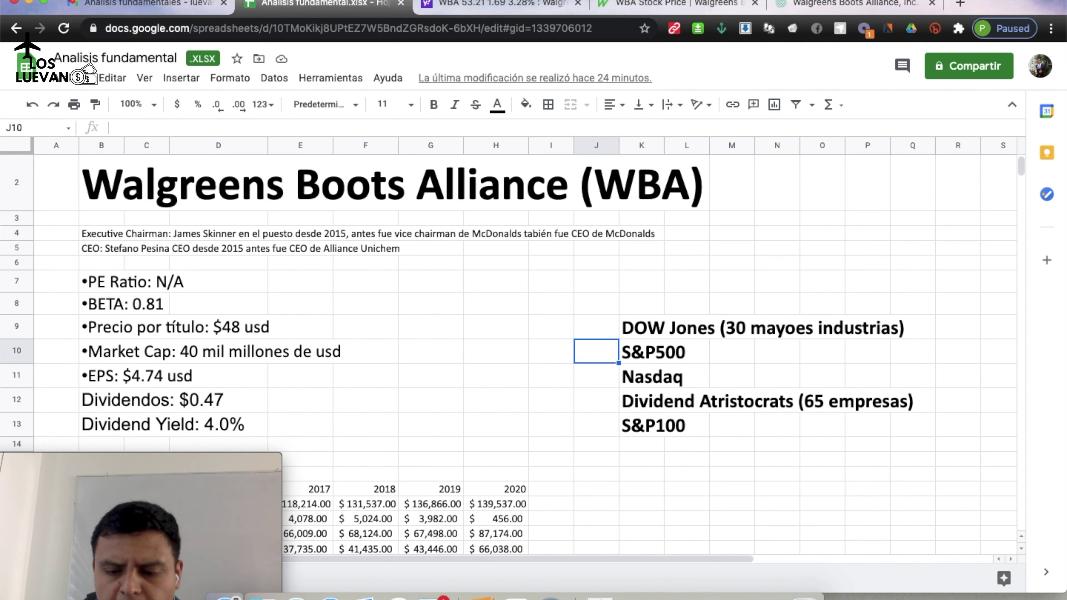
pyautogui.press('Up')
pyautogui.press('Down')
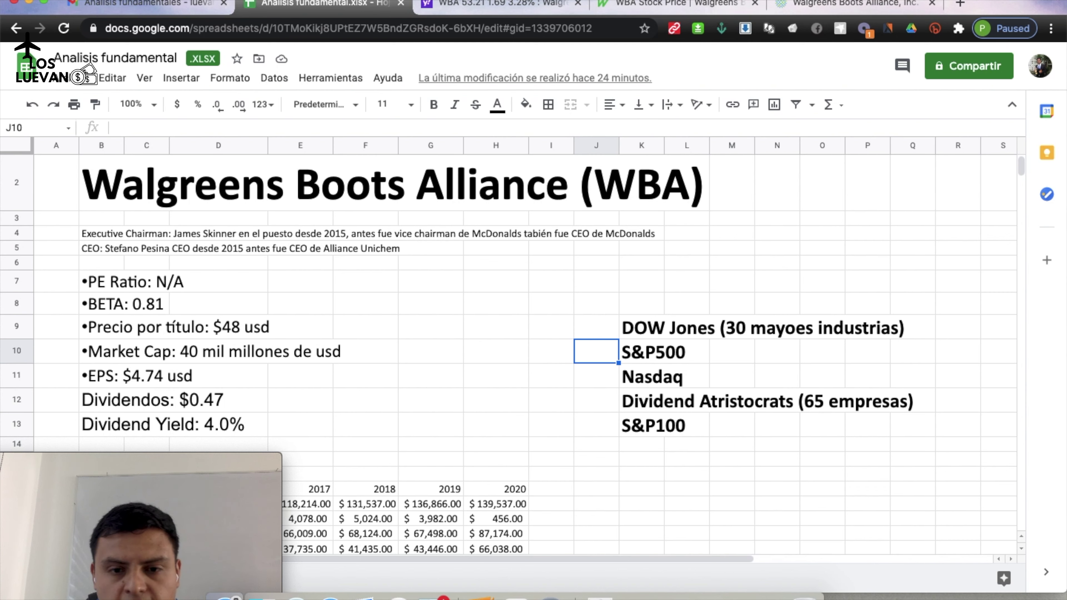
pyautogui.press('Down')
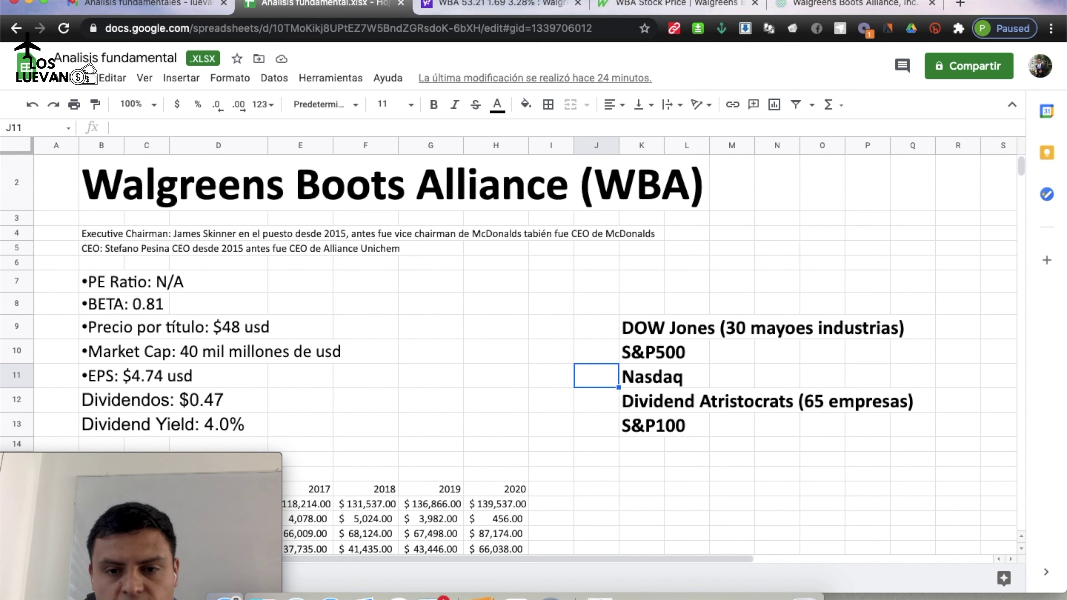
pyautogui.press('Down')
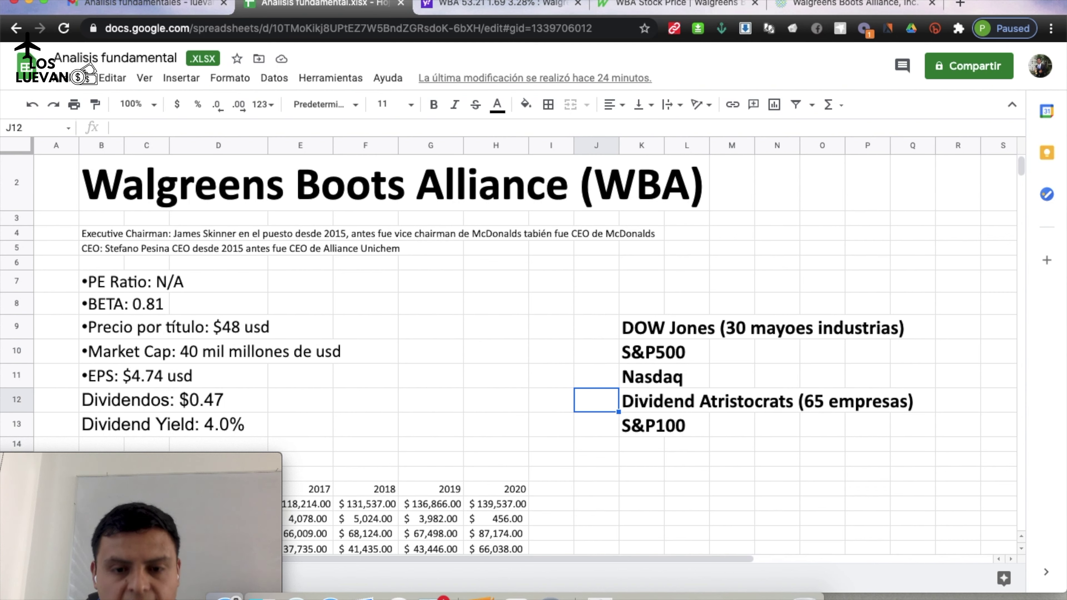
pyautogui.press('Down')
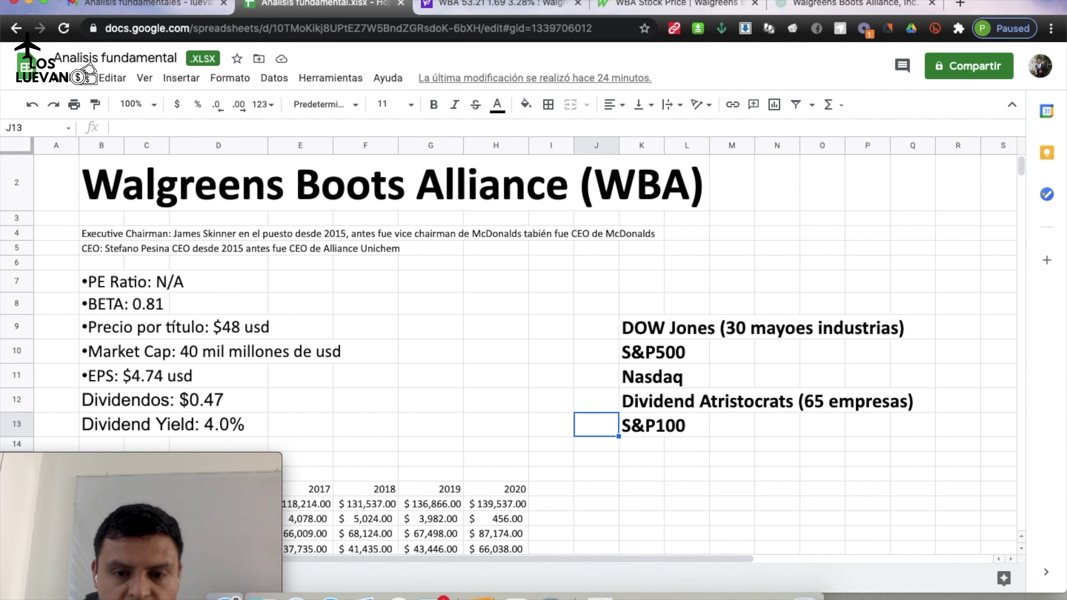
pyautogui.press('Down')
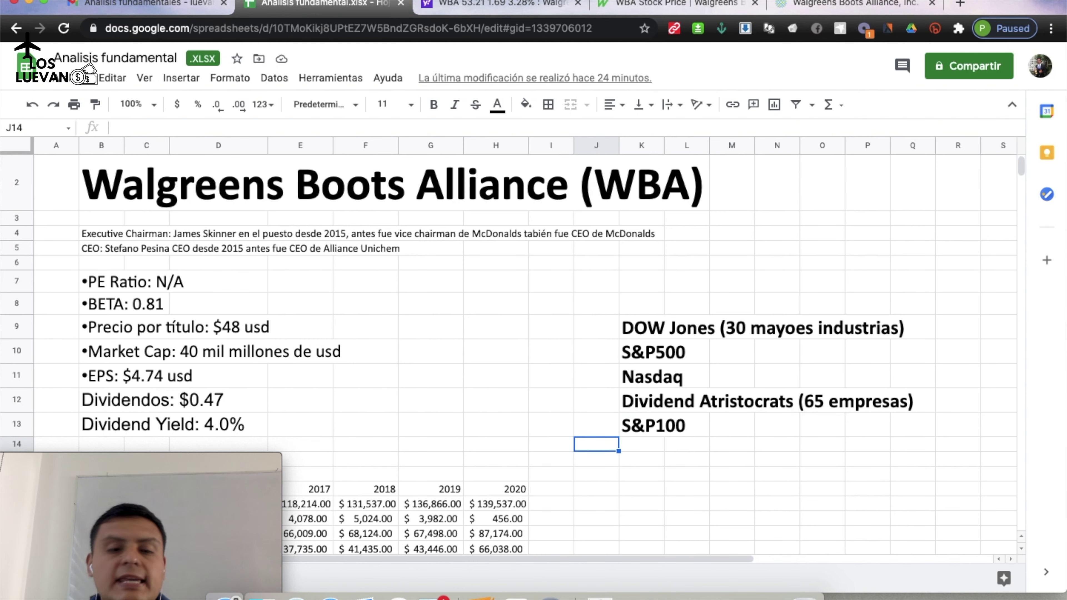
# Examine the Revenue row of the financial table year by year from 2017 to 2020
pyautogui.scroll(-5, 508, 355)
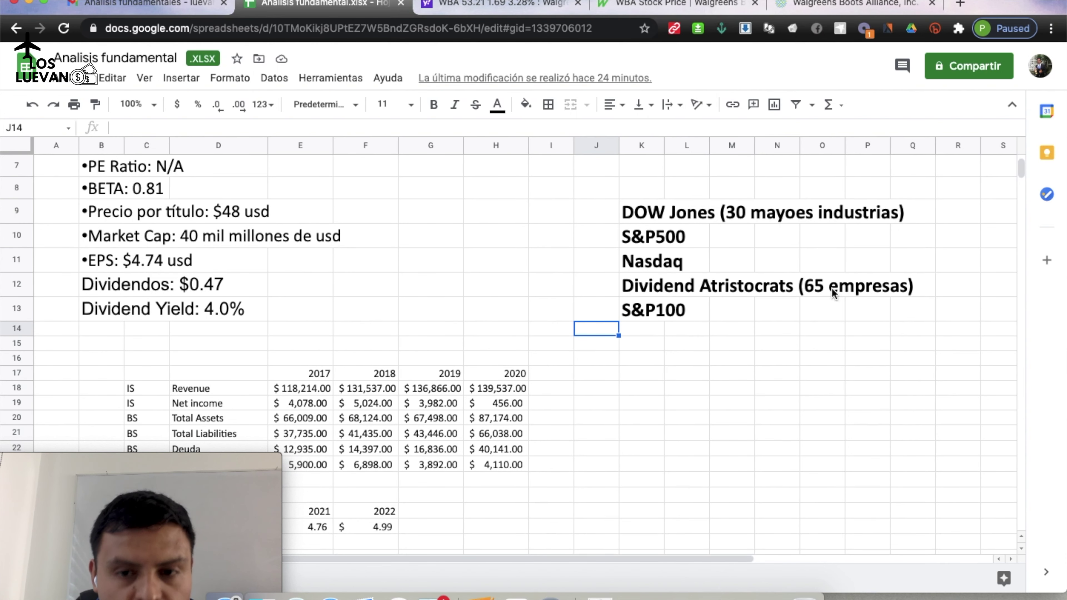
pyautogui.scroll(-3, 884, 306)
pyautogui.scroll(-2, 883, 302)
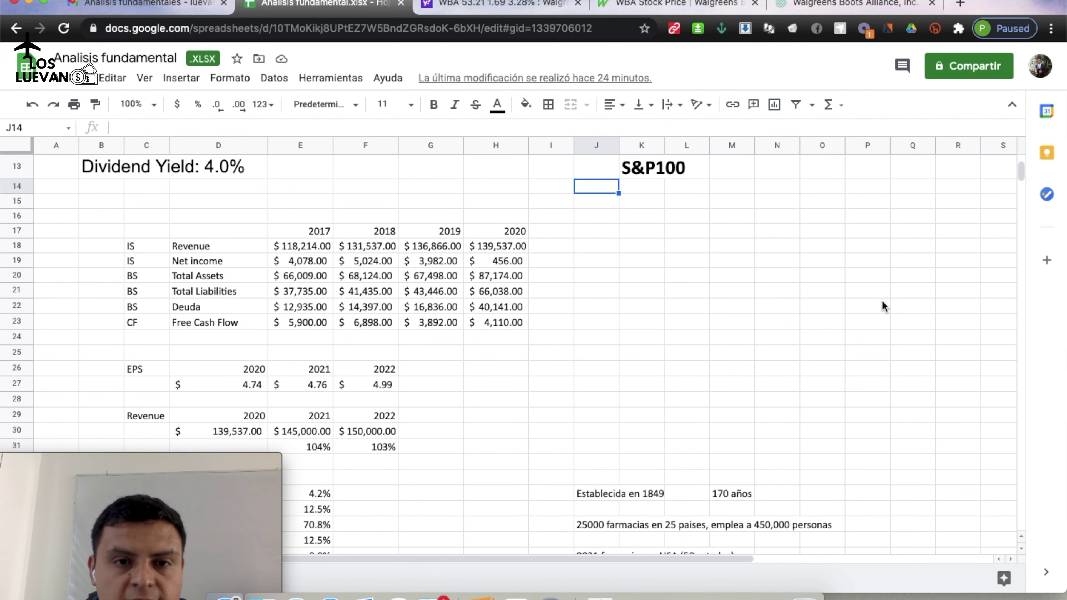
pyautogui.scroll(2, 883, 302)
pyautogui.scroll(-2, 882, 300)
pyautogui.click(130, 248)
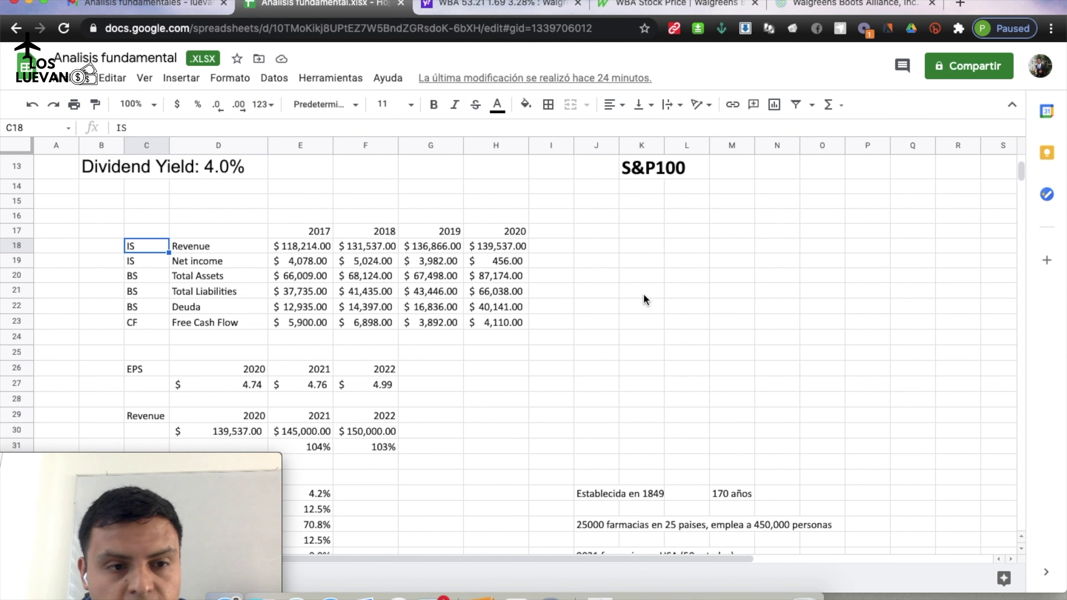
pyautogui.press('Right')
pyautogui.press('Right')
pyautogui.press('Right')
pyautogui.press('Right')
pyautogui.press('Left')
pyautogui.press('Left')
pyautogui.press('Left')
pyautogui.press('Right')
pyautogui.press('Right')
pyautogui.press('Left')
pyautogui.press('Left')
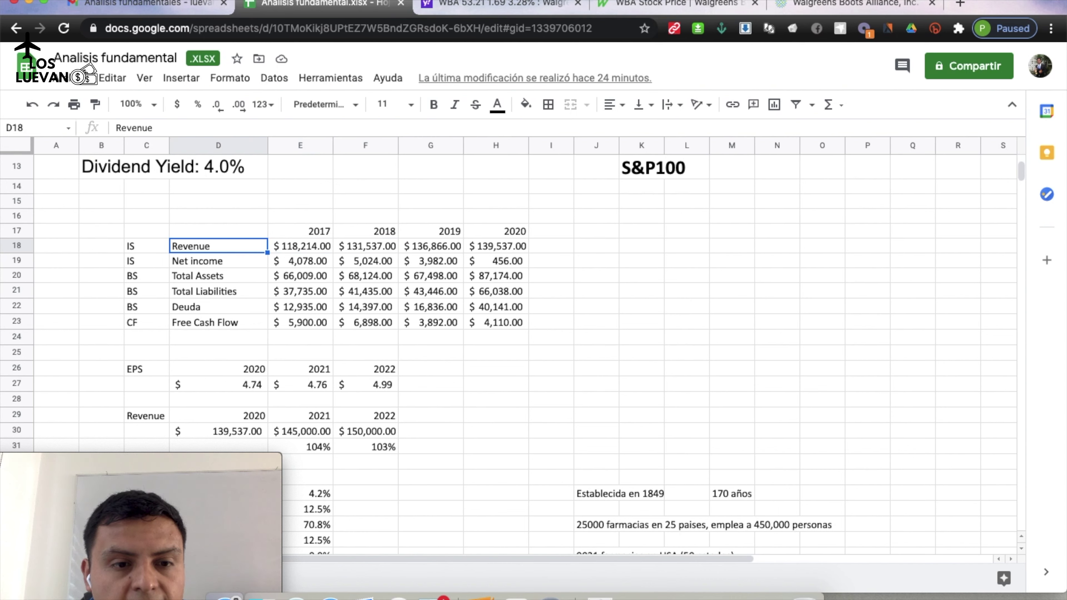
pyautogui.press('Right')
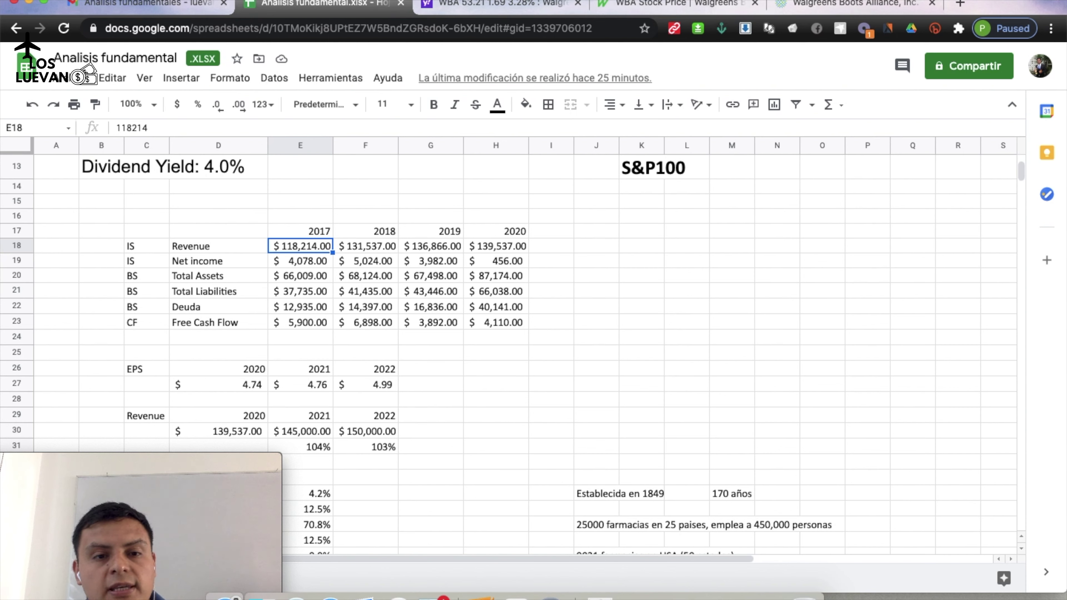
pyautogui.press('Right')
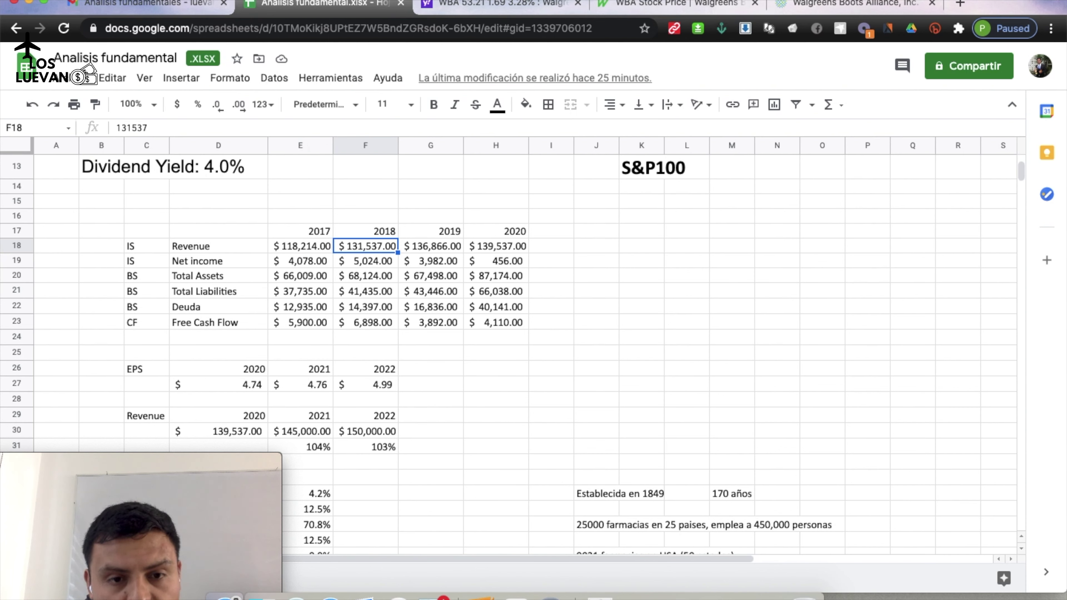
pyautogui.press('Right')
pyautogui.press('Right')
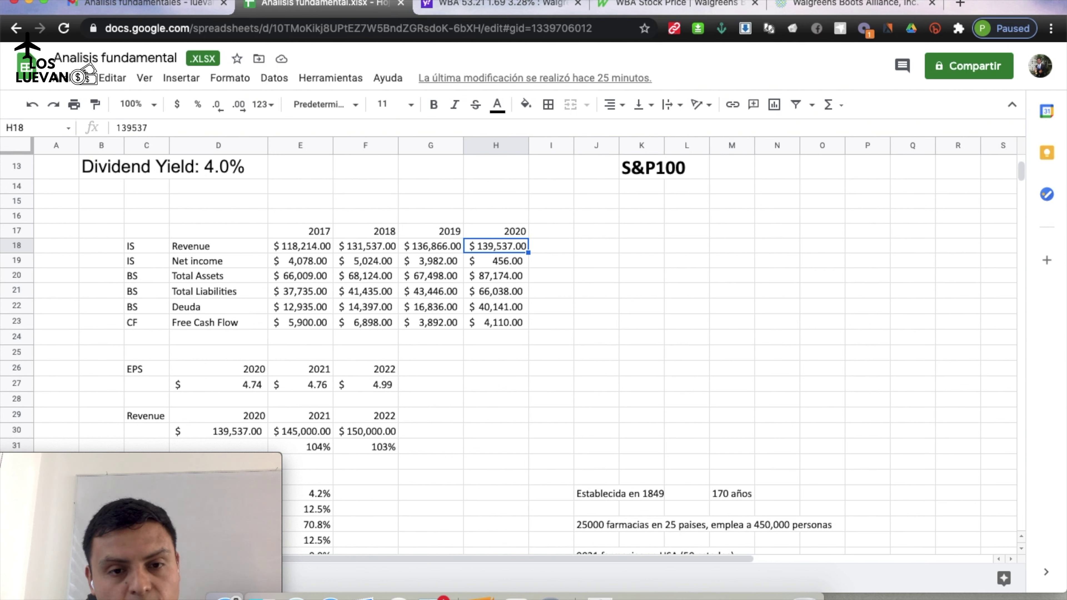
# Examine the Net income row of the financial table across 2017 to 2020
pyautogui.press('Down')
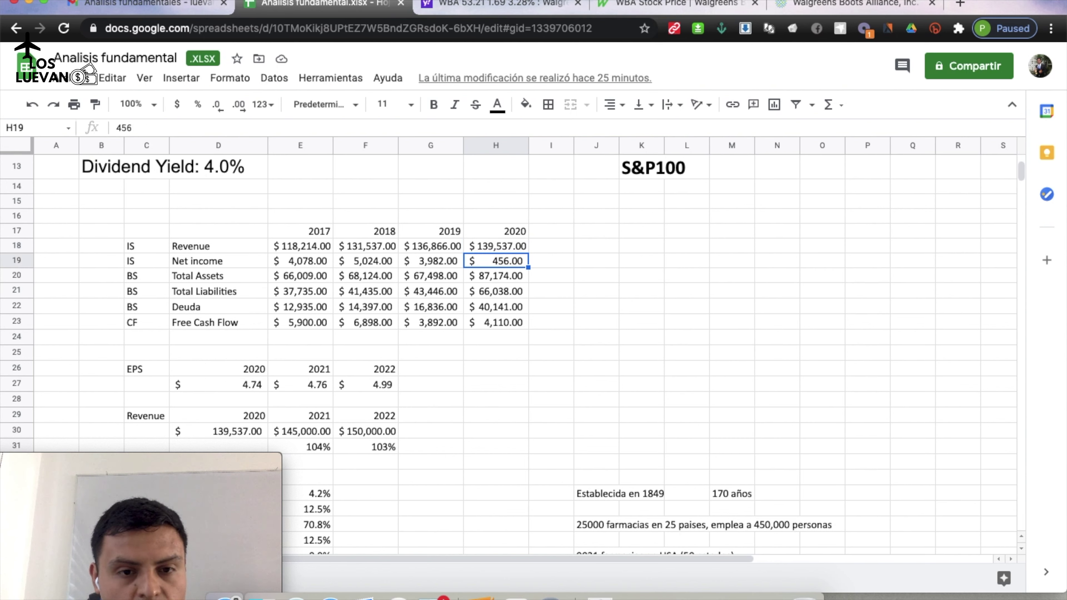
pyautogui.press('Left')
pyautogui.press('Left')
pyautogui.press('Left')
pyautogui.press('Left')
pyautogui.press('Right')
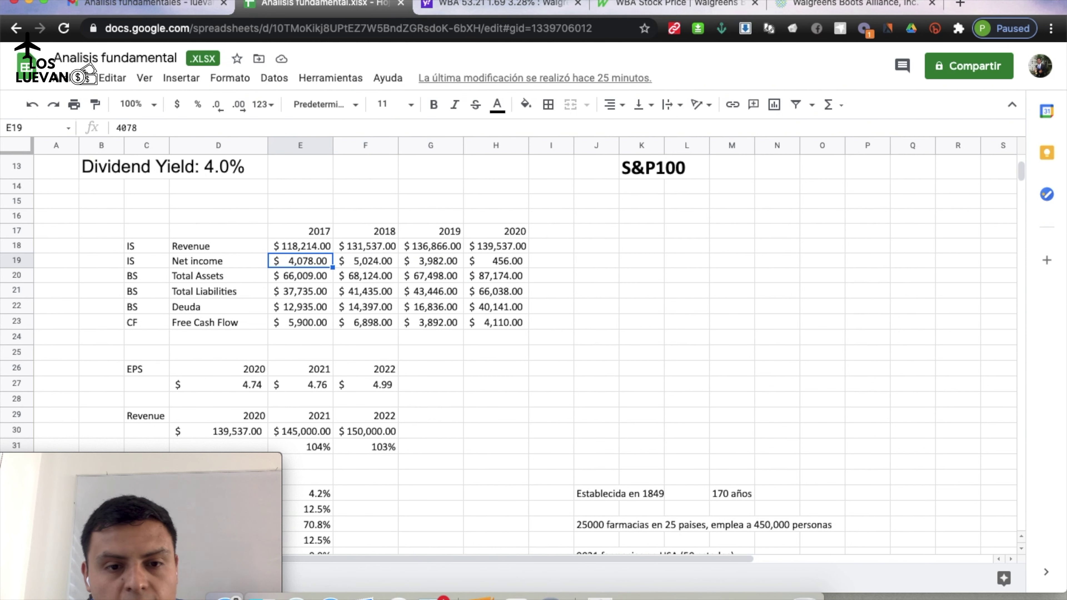
pyautogui.press('Right')
pyautogui.press('Right')
pyautogui.press('Right')
pyautogui.press('Right')
pyautogui.press('Left')
pyautogui.press('Left')
pyautogui.press('Left')
pyautogui.press('Left')
pyautogui.press('Left')
pyautogui.press('Left')
pyautogui.press('Right')
pyautogui.press('Right')
pyautogui.press('Right')
pyautogui.press('Left')
pyautogui.press('Left')
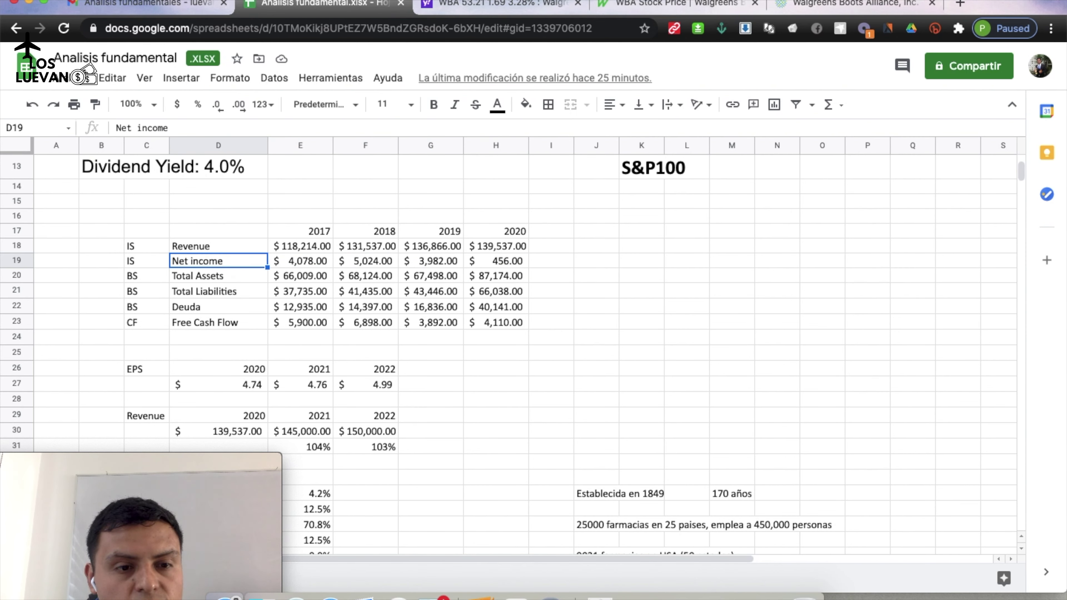
# Compare the Net income figures in E19:H19 against each other, going back and forth between 2017 and 2020
pyautogui.press('Right')
pyautogui.press('Right')
pyautogui.press('Right')
pyautogui.press('Right')
pyautogui.press('Right')
pyautogui.press('Left')
pyautogui.press('Left')
pyautogui.press('Left')
pyautogui.press('Left')
pyautogui.press('Left')
pyautogui.press('Right')
pyautogui.press('Right')
pyautogui.press('Right')
pyautogui.press('Right')
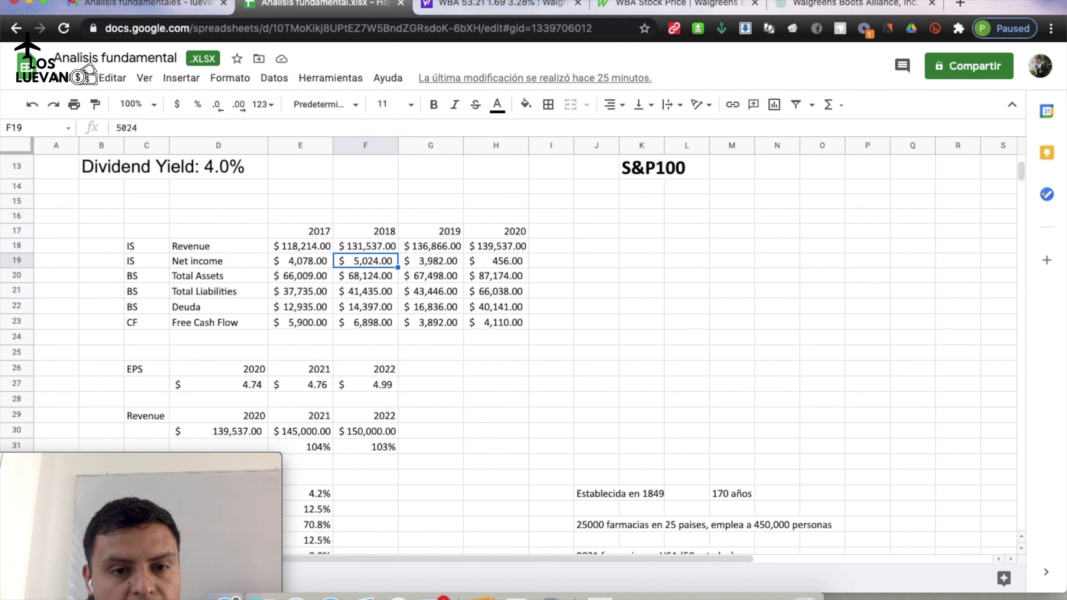
pyautogui.press('Left')
pyautogui.press('Left')
pyautogui.press('Left')
pyautogui.press('Right')
pyautogui.press('Right')
pyautogui.press('Right')
pyautogui.press('Left')
pyautogui.press('Left')
pyautogui.press('Left')
pyautogui.press('Right')
pyautogui.press('Right')
pyautogui.press('Right')
pyautogui.press('Left')
pyautogui.press('Left')
pyautogui.press('Left')
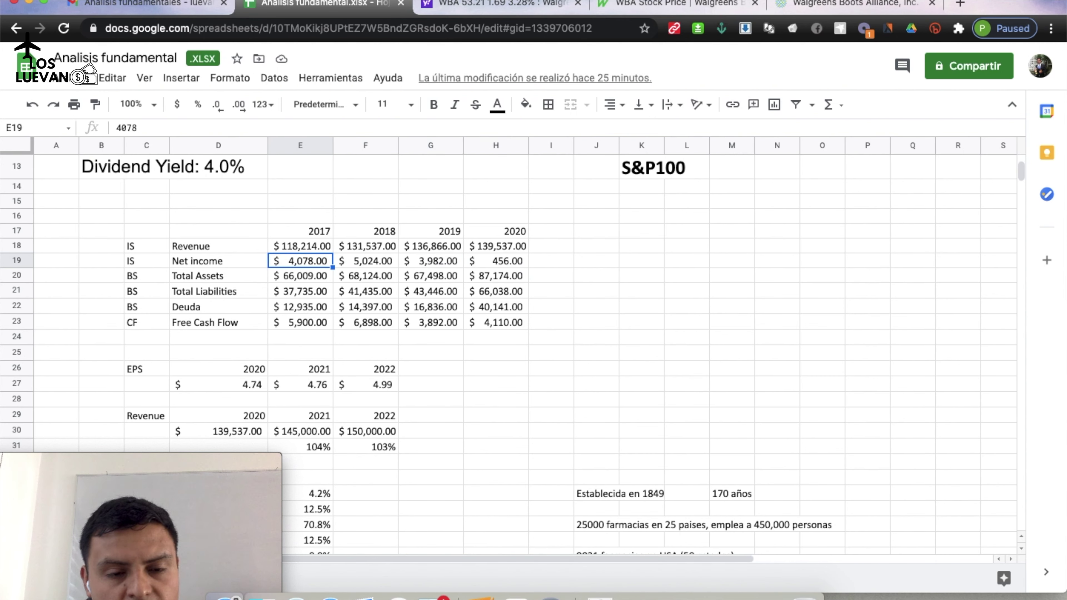
pyautogui.press('Right')
pyautogui.press('Right')
pyautogui.press('Right')
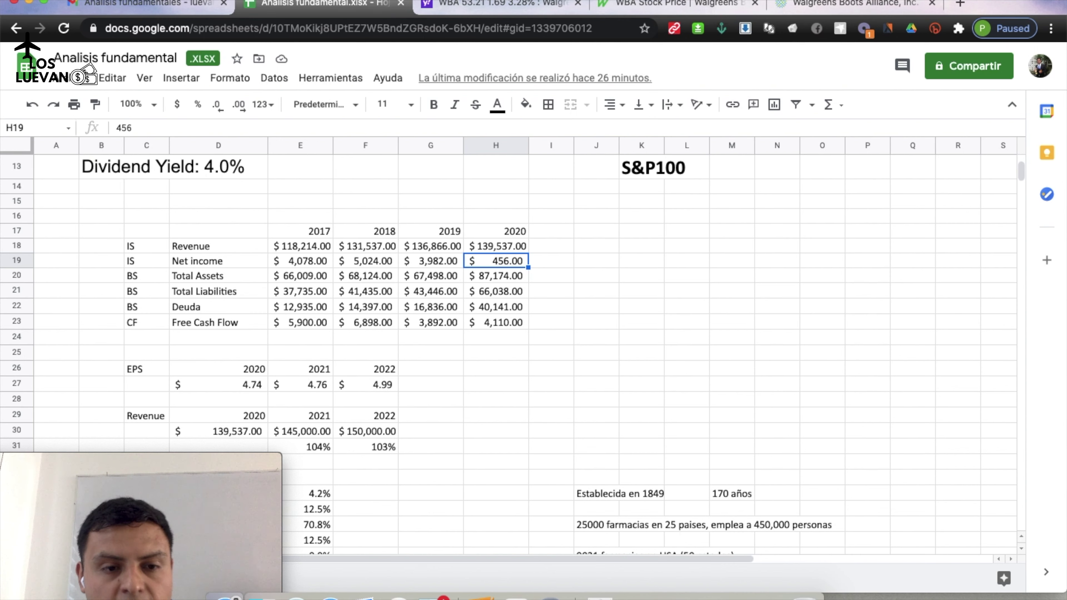
# Examine the Total Assets row of the financial table from 2017 to 2020
pyautogui.press('Down')
pyautogui.press('Left')
pyautogui.press('Left')
pyautogui.press('Left')
pyautogui.press('Left')
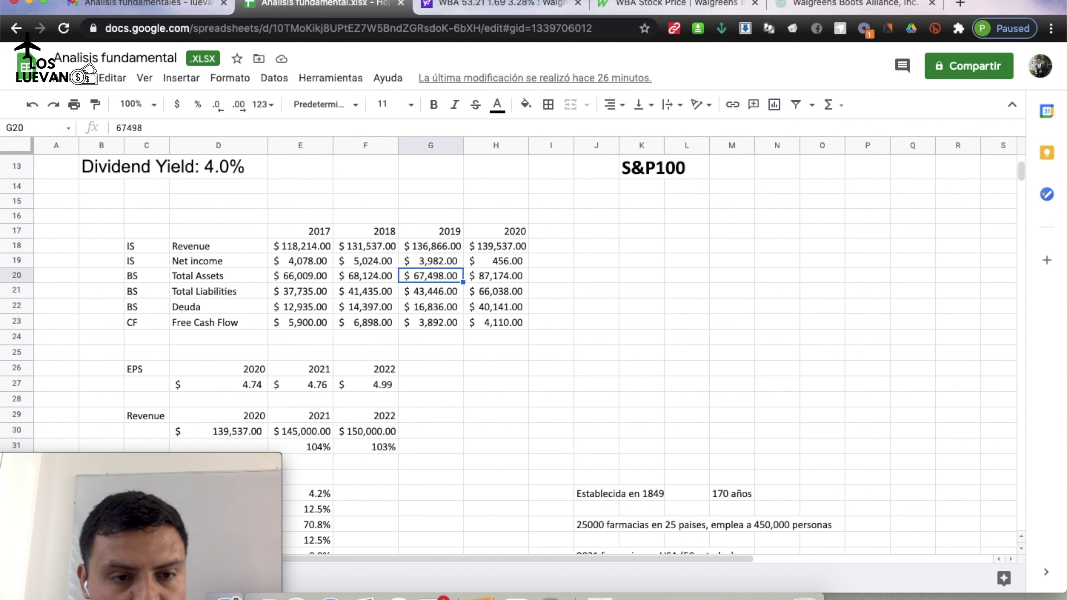
pyautogui.press('Right')
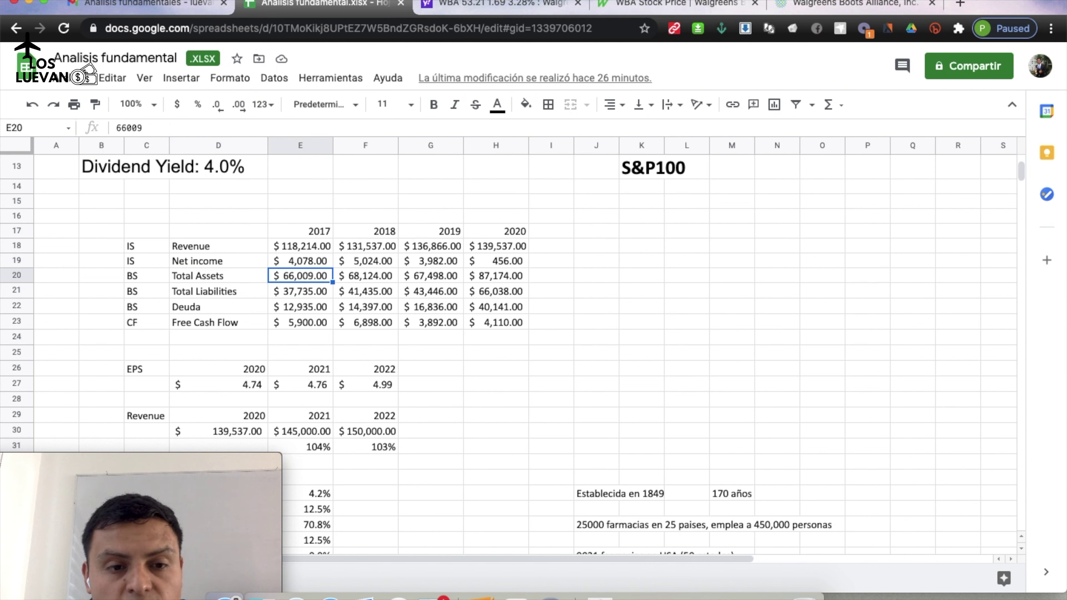
pyautogui.press('Right')
pyautogui.press('Right')
pyautogui.press('Right')
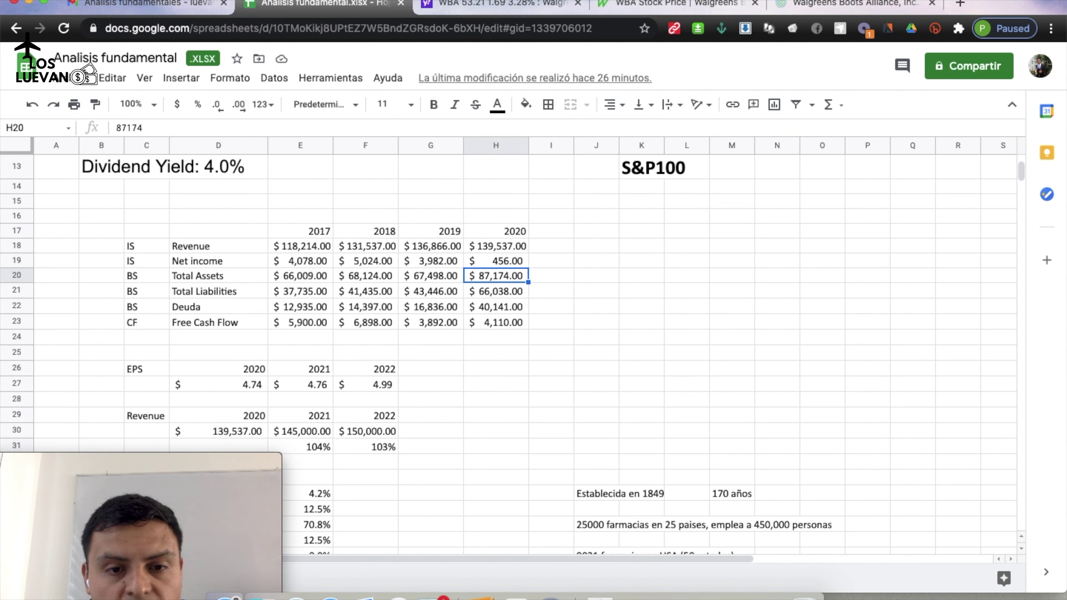
# Review the Total Liabilities figures in row 21 across 2017 to 2020
pyautogui.press('Down')
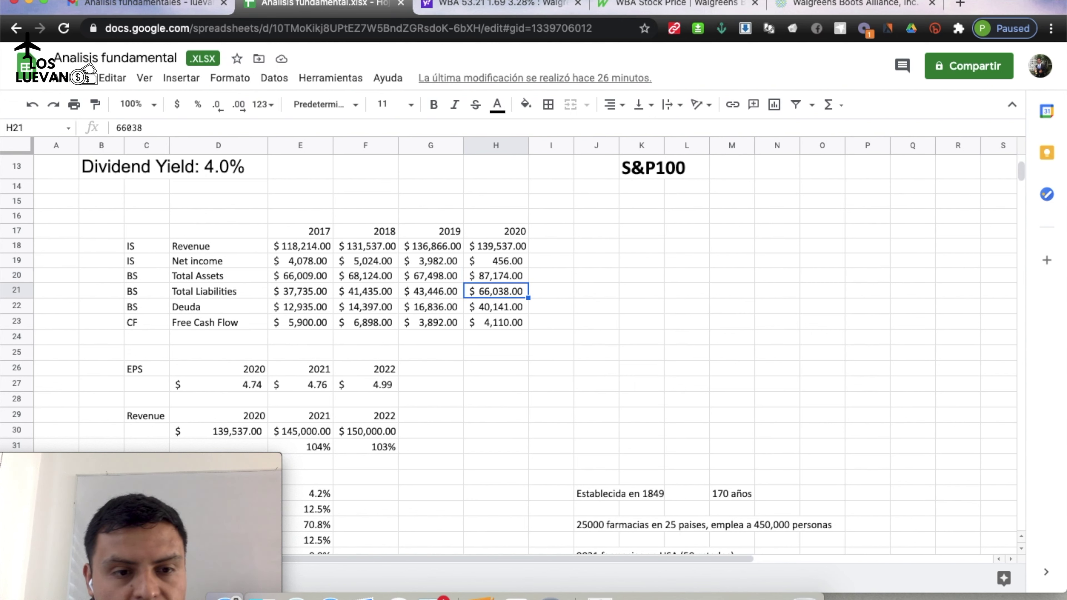
pyautogui.press('Left')
pyautogui.press('Left')
pyautogui.press('Left')
pyautogui.press('Right')
pyautogui.press('Right')
pyautogui.press('Right')
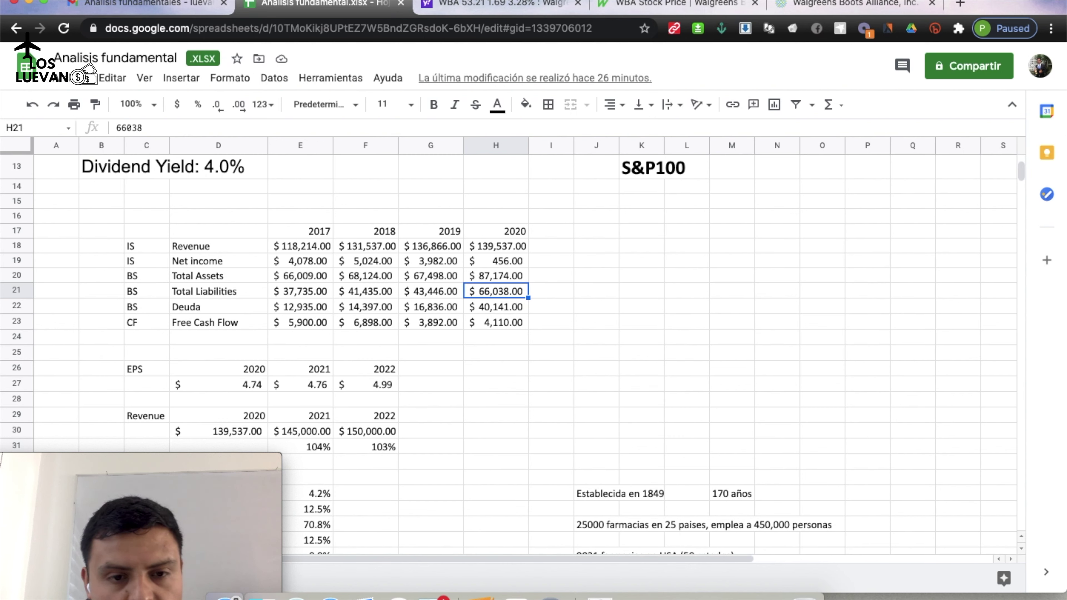
# Examine the Deuda row year by year from 2017 to 2020, comparing the 2020 debt with earlier years
pyautogui.press('Down')
pyautogui.press('Left')
pyautogui.press('Left')
pyautogui.press('Left')
pyautogui.press('Left')
pyautogui.press('Right')
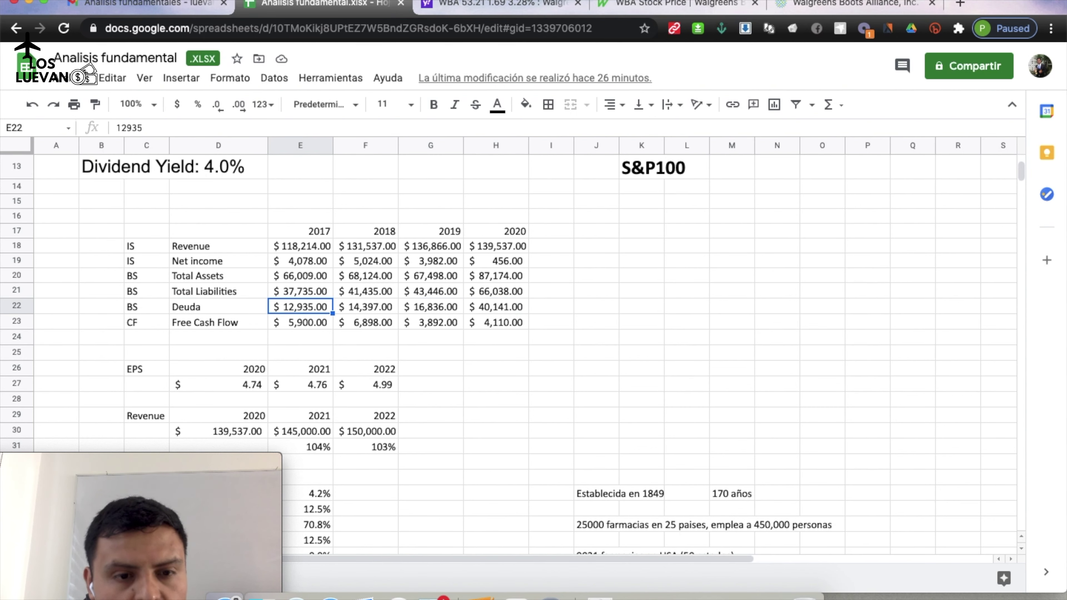
pyautogui.press('Right')
pyautogui.press('Right')
pyautogui.press('Right')
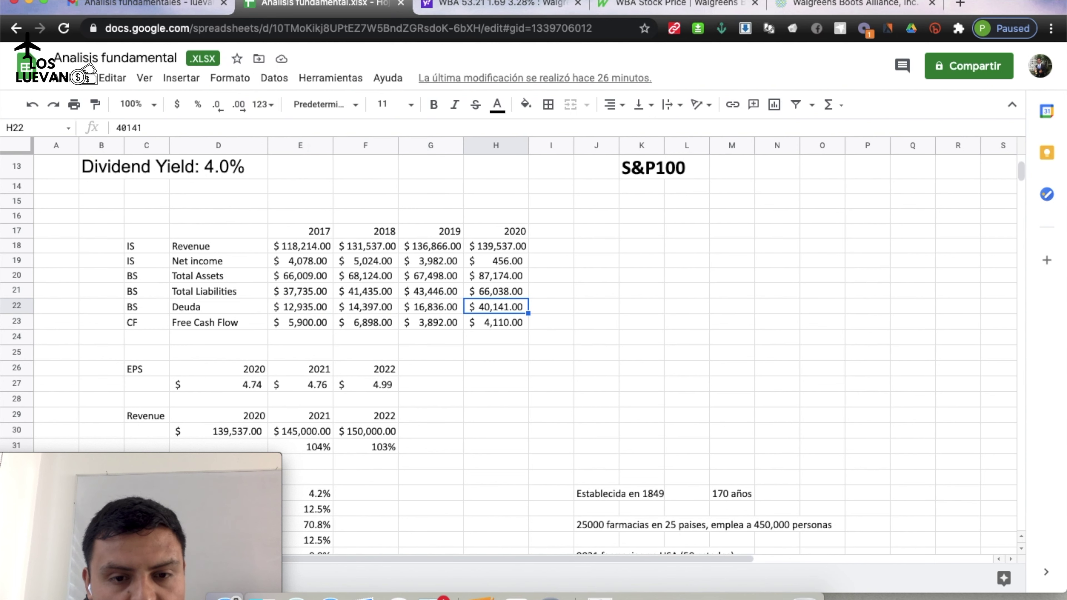
pyautogui.press('Left')
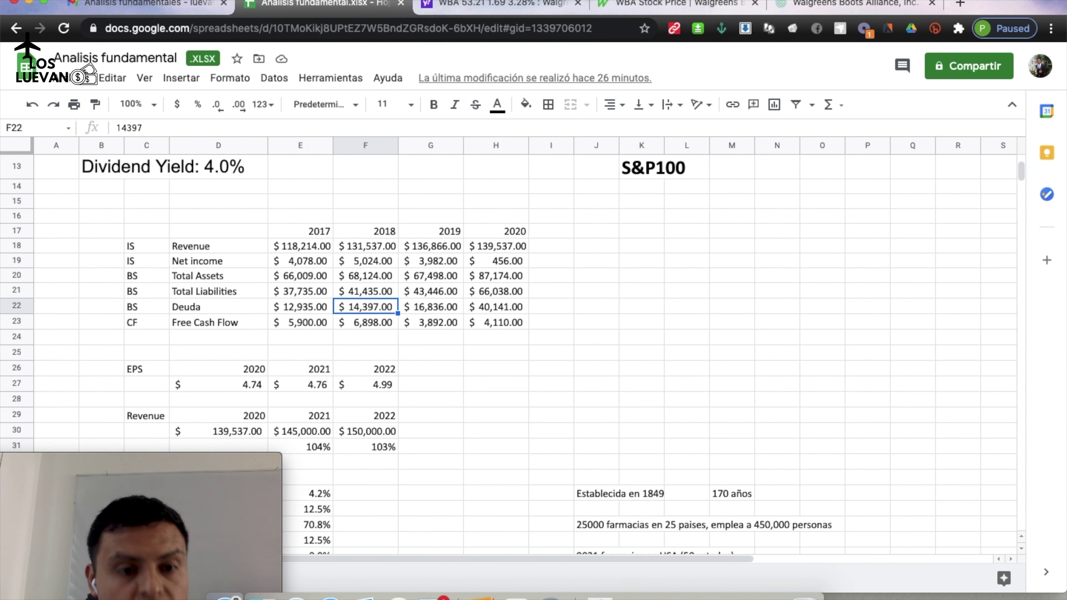
pyautogui.press('Right')
pyautogui.press('Right')
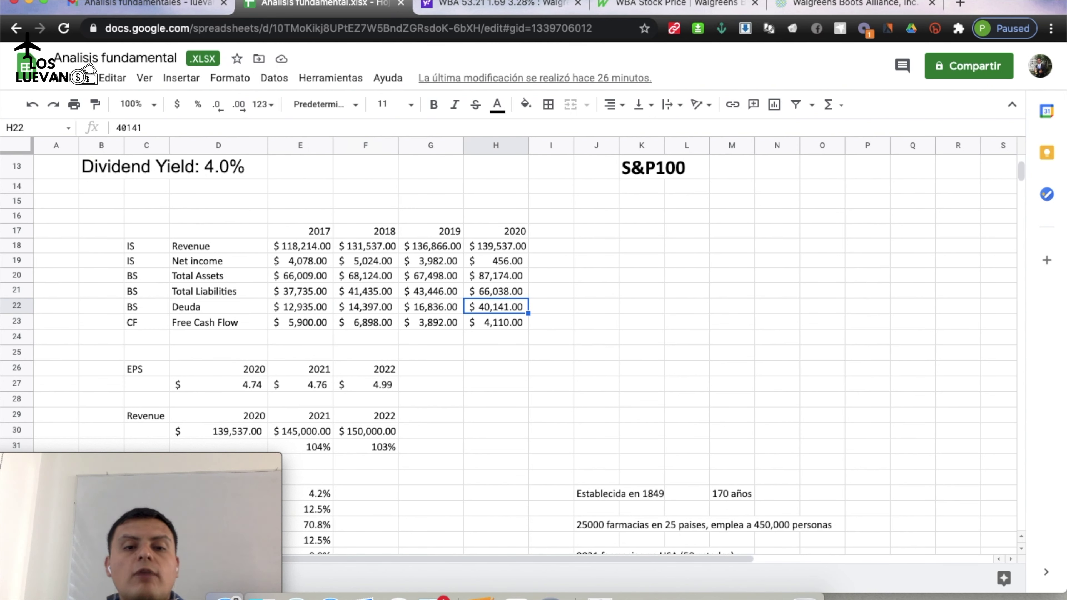
# Review the CF label and the Free Cash Flow figures in row 23 from 2017 to 2020
pyautogui.click(219, 322)
pyautogui.click(146, 322)
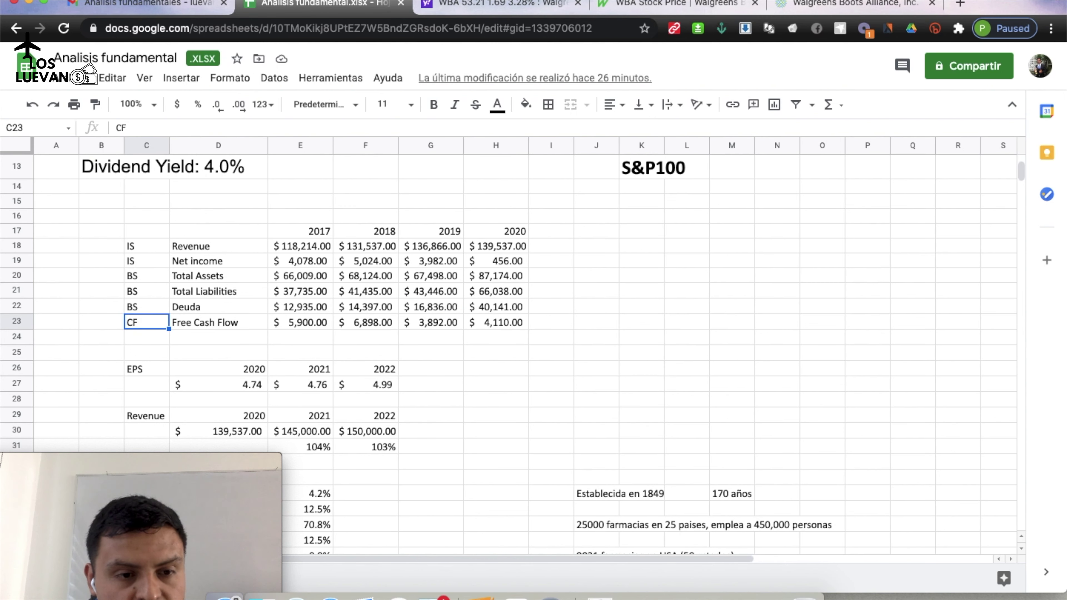
pyautogui.click(218, 322)
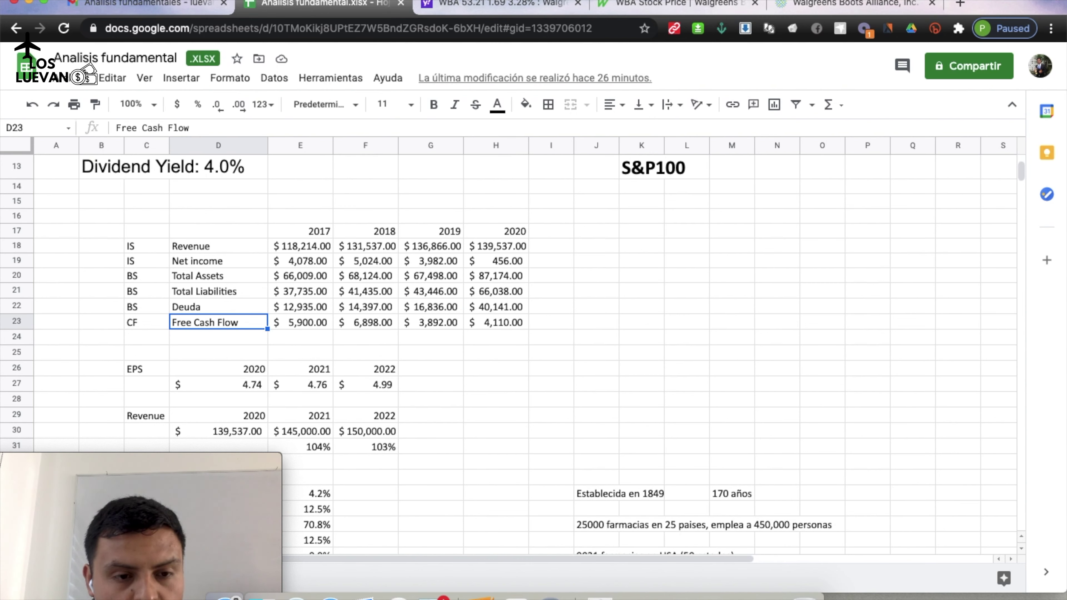
pyautogui.click(300, 322)
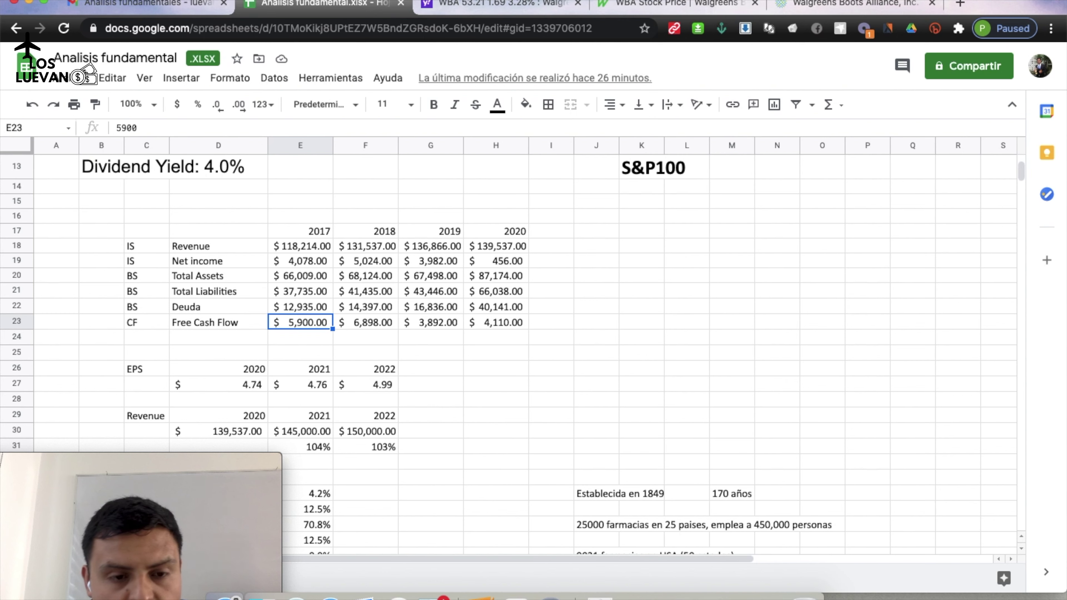
pyautogui.click(365, 322)
pyautogui.click(496, 322)
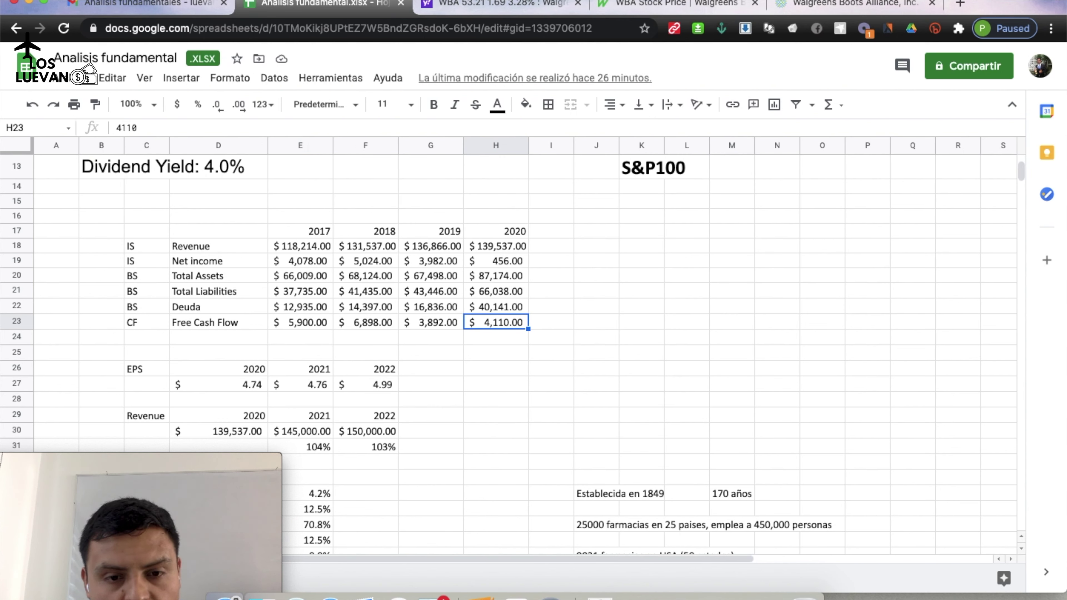
pyautogui.click(496, 337)
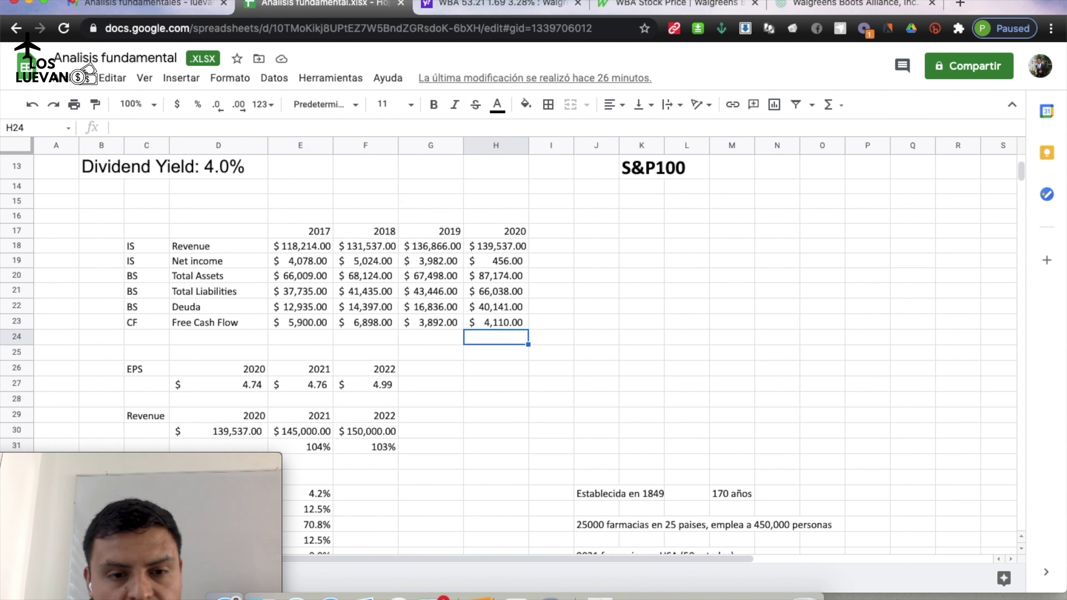
pyautogui.press('Up')
pyautogui.press('Left')
pyautogui.press('Left')
pyautogui.press('Left')
pyautogui.press('Left')
pyautogui.press('Right')
pyautogui.press('Right')
pyautogui.press('Right')
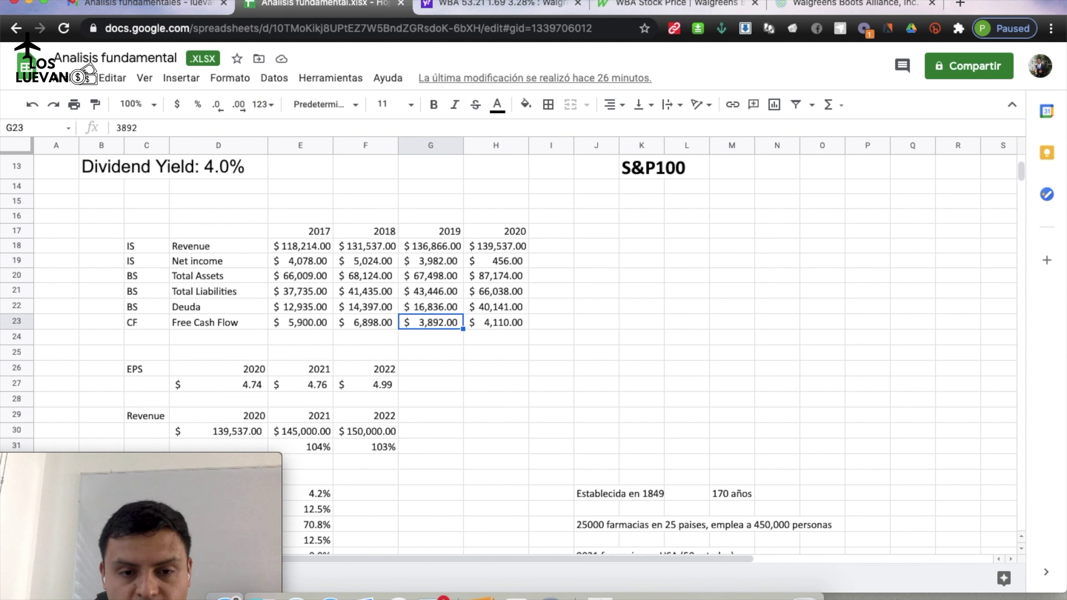
pyautogui.press('Right')
# Examine the EPS figures for 2020, 2021 and 2022 in cells D27 to F27
pyautogui.press('Down')
pyautogui.press('Down')
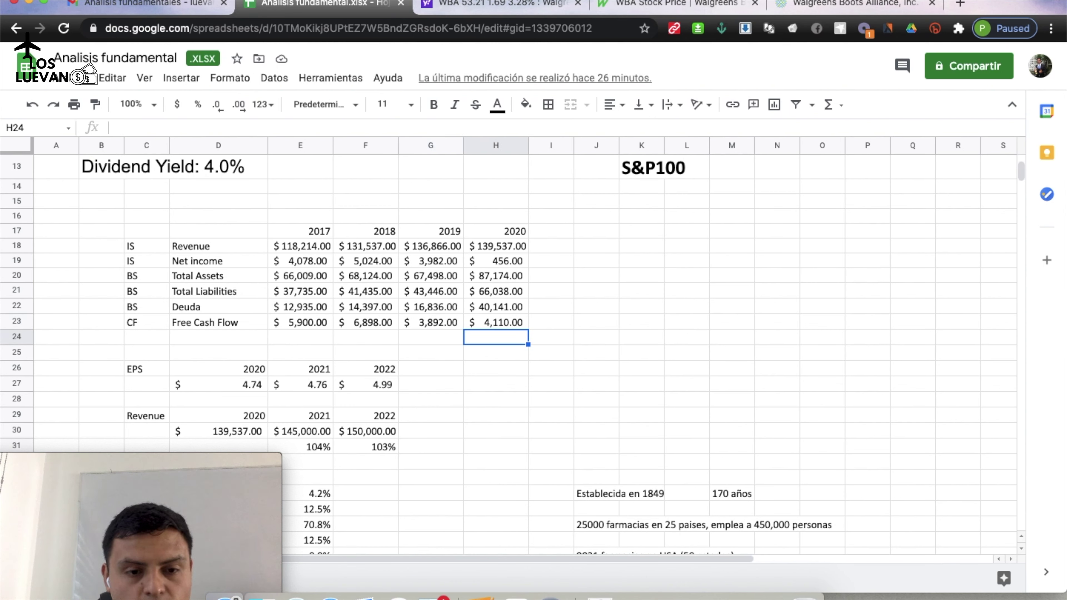
pyautogui.press('Left')
pyautogui.press('Left')
pyautogui.press('Left')
pyautogui.press('Left')
pyautogui.press('Left')
pyautogui.press('Left')
pyautogui.press('Right')
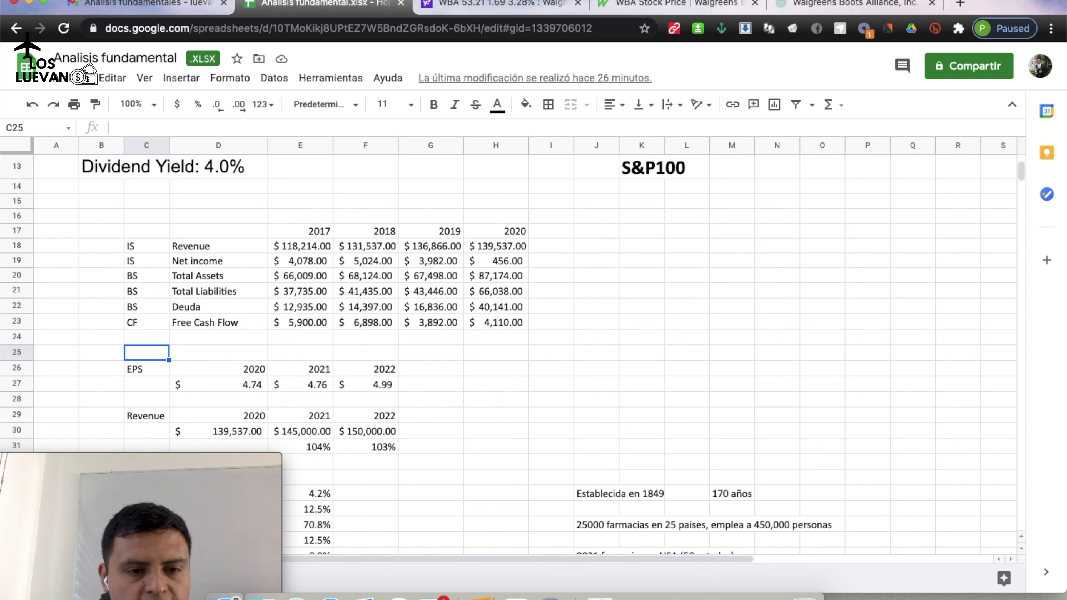
pyautogui.press('Down')
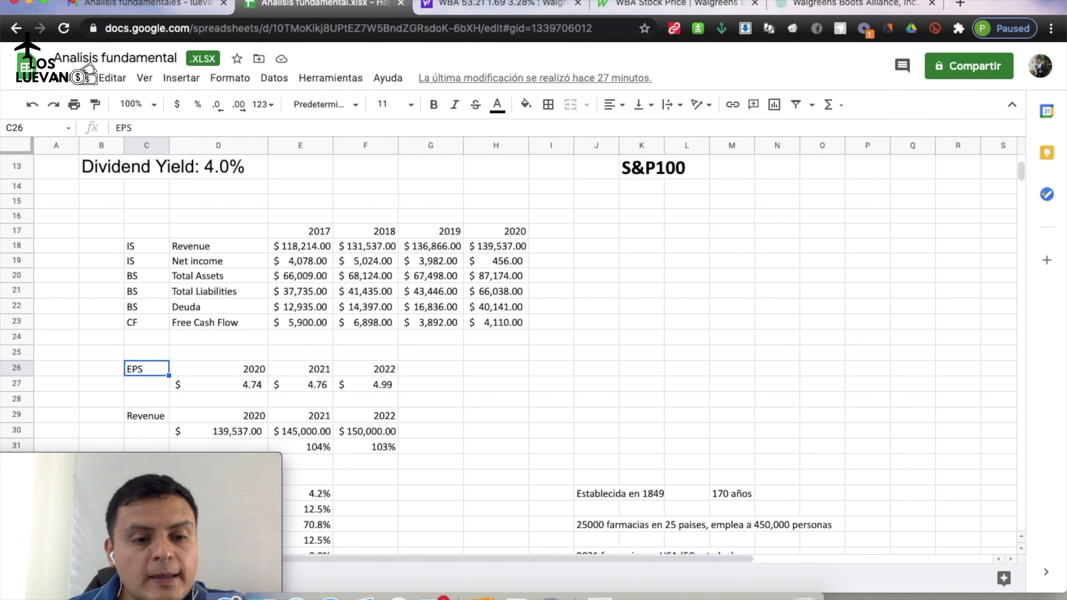
pyautogui.press('Down')
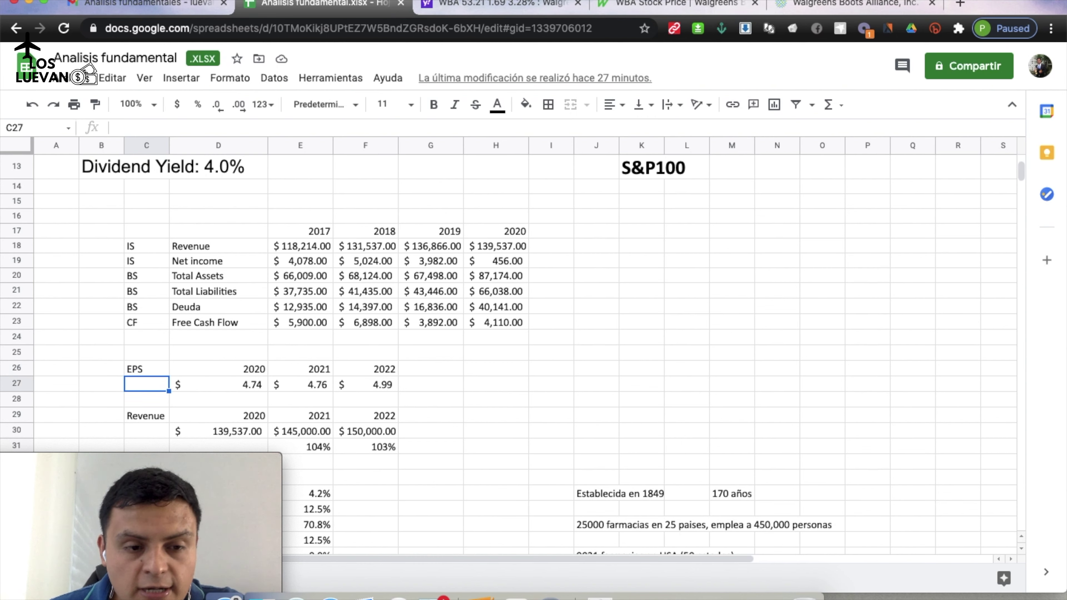
pyautogui.press('Right')
pyautogui.press('Right')
pyautogui.press('Right')
pyautogui.press('Right')
pyautogui.press('Left')
pyautogui.press('Left')
pyautogui.press('Left')
pyautogui.press('Left')
pyautogui.press('Left')
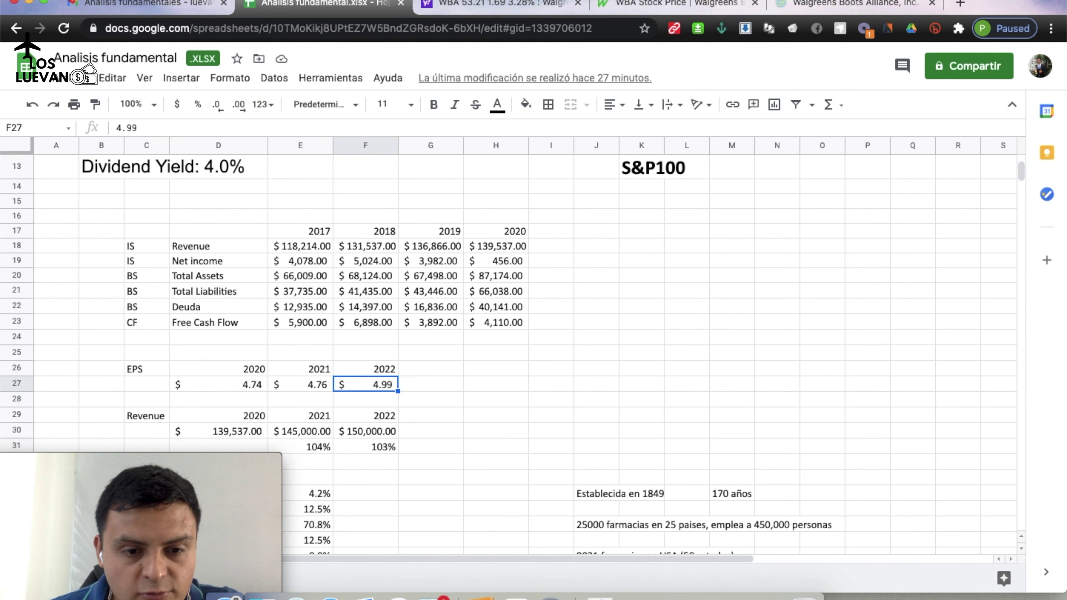
pyautogui.press('Right')
pyautogui.press('Right')
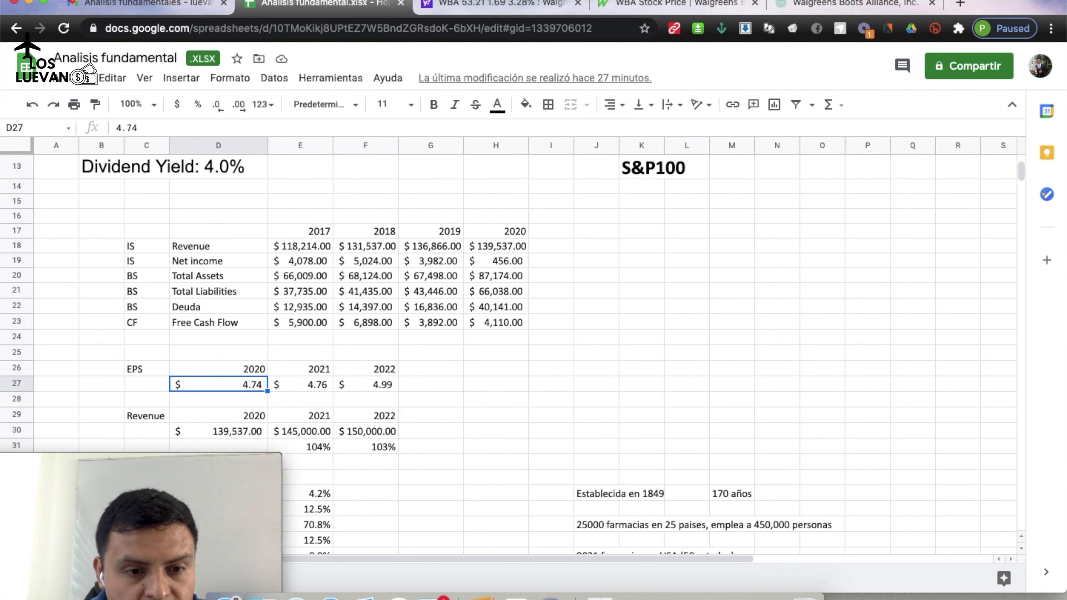
pyautogui.press('Left')
pyautogui.press('Right')
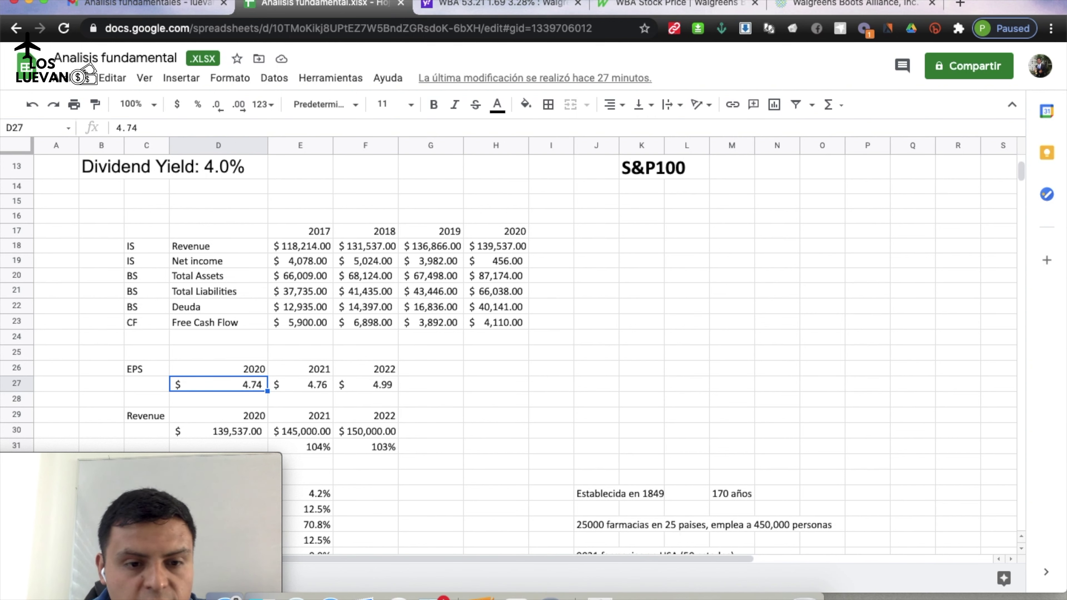
pyautogui.press('Right')
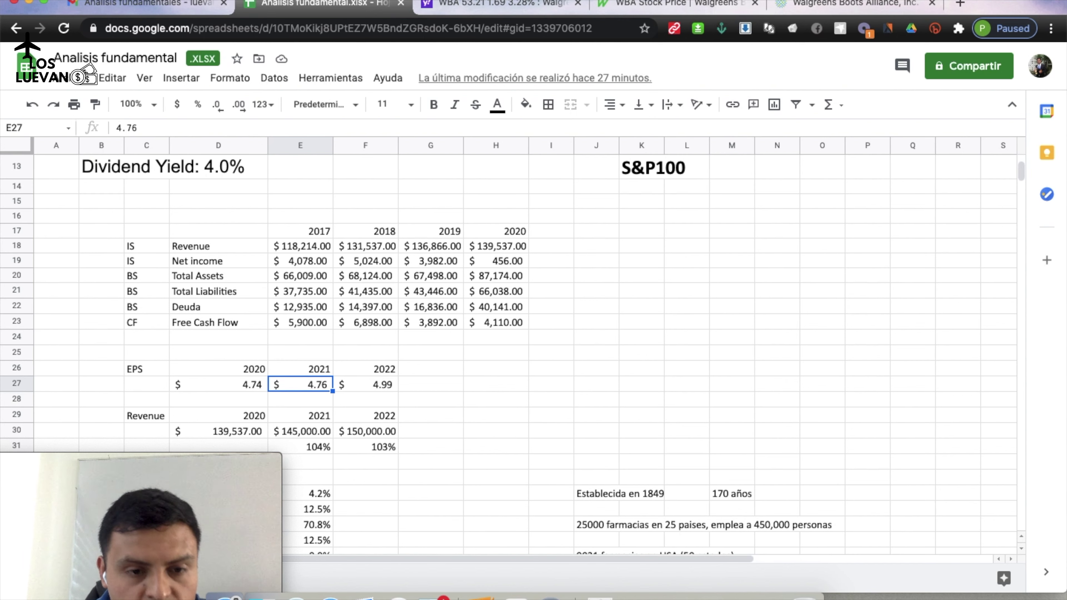
pyautogui.press('Right')
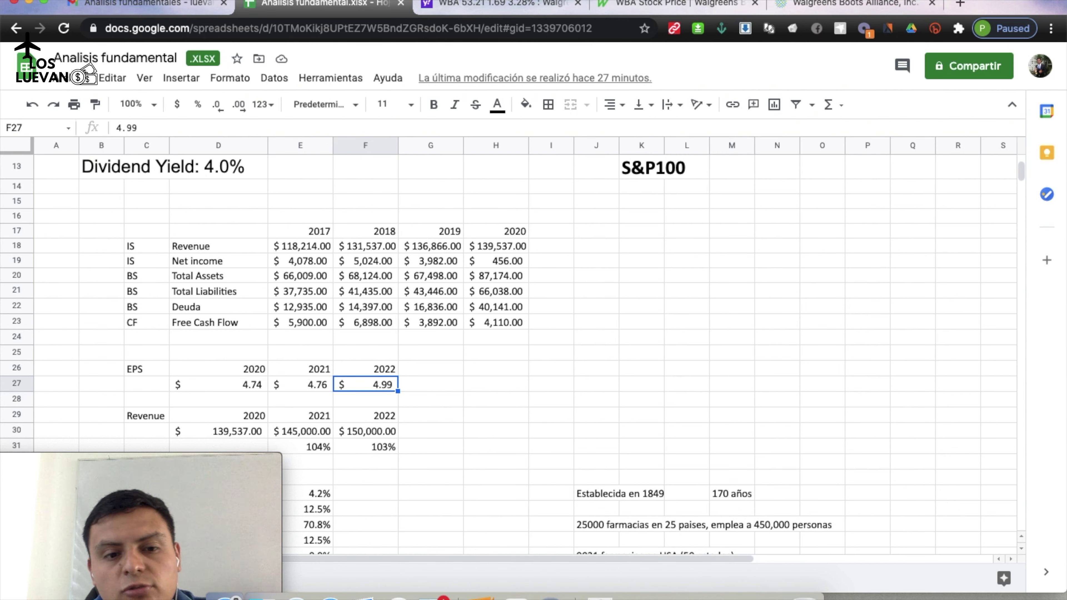
# Review the Revenue figures for 2020, 2021 and 2022 in cells D30 to F30
pyautogui.press('Down')
pyautogui.press('Down')
pyautogui.press('Down')
pyautogui.press('Down')
pyautogui.press('Down')
pyautogui.press('Down')
pyautogui.press('Down')
pyautogui.press('Down')
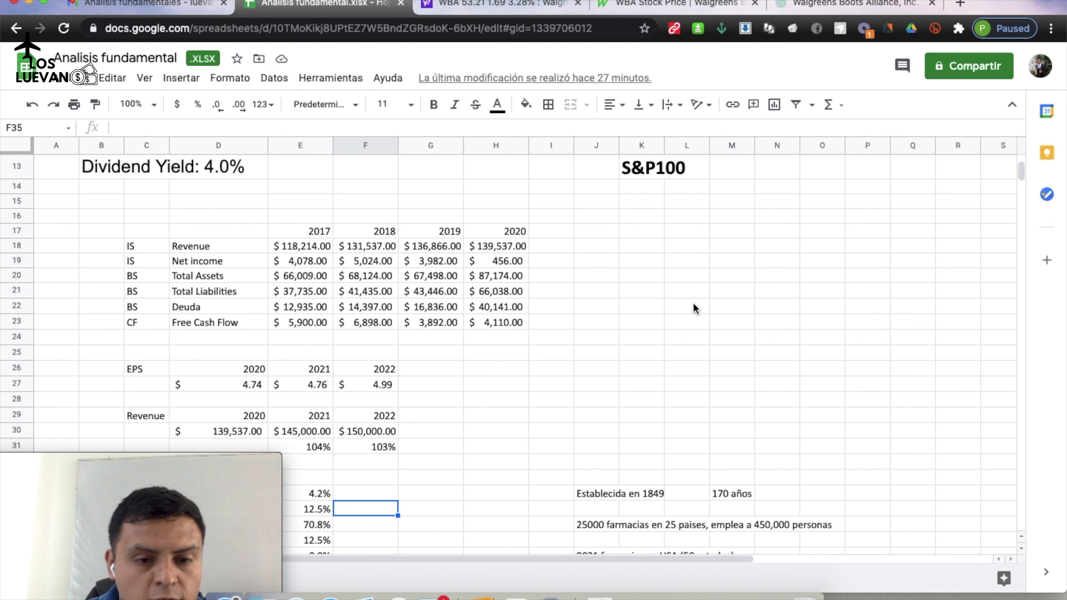
pyautogui.scroll(-3, 657, 344)
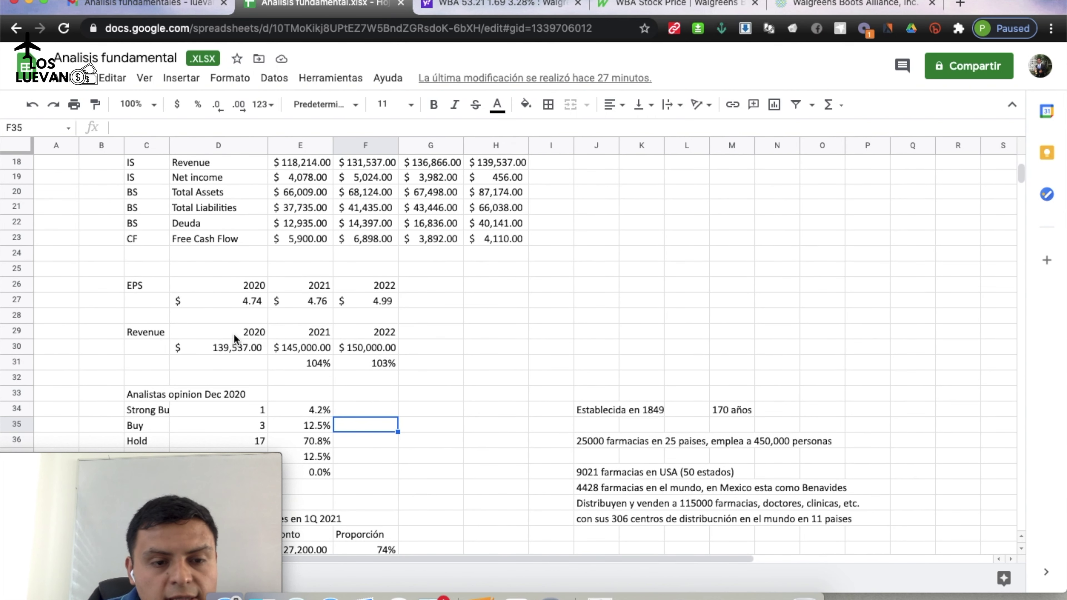
pyautogui.click(227, 350)
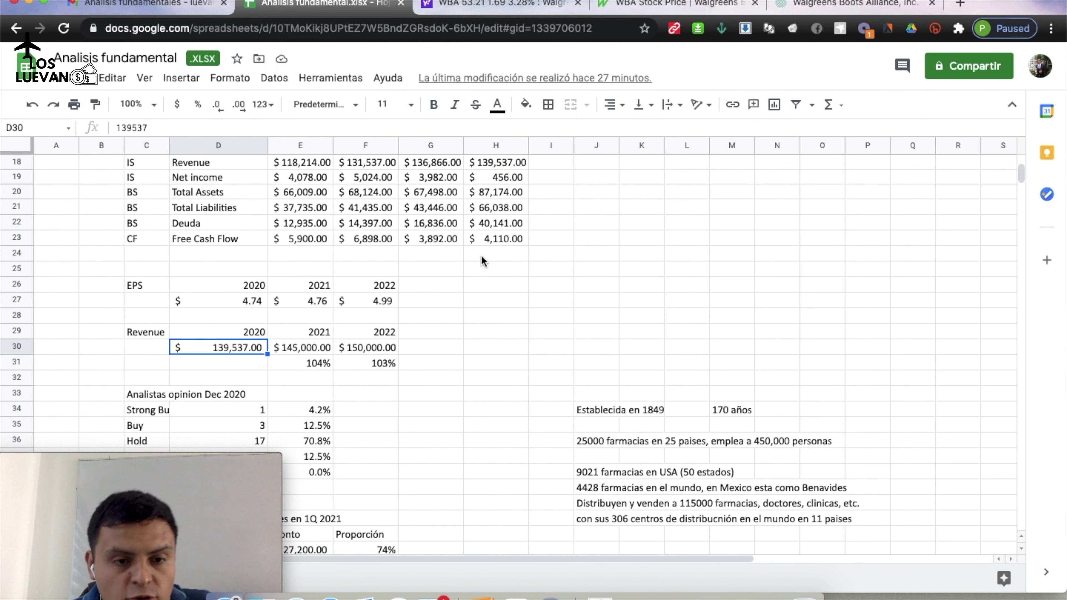
pyautogui.press('Right')
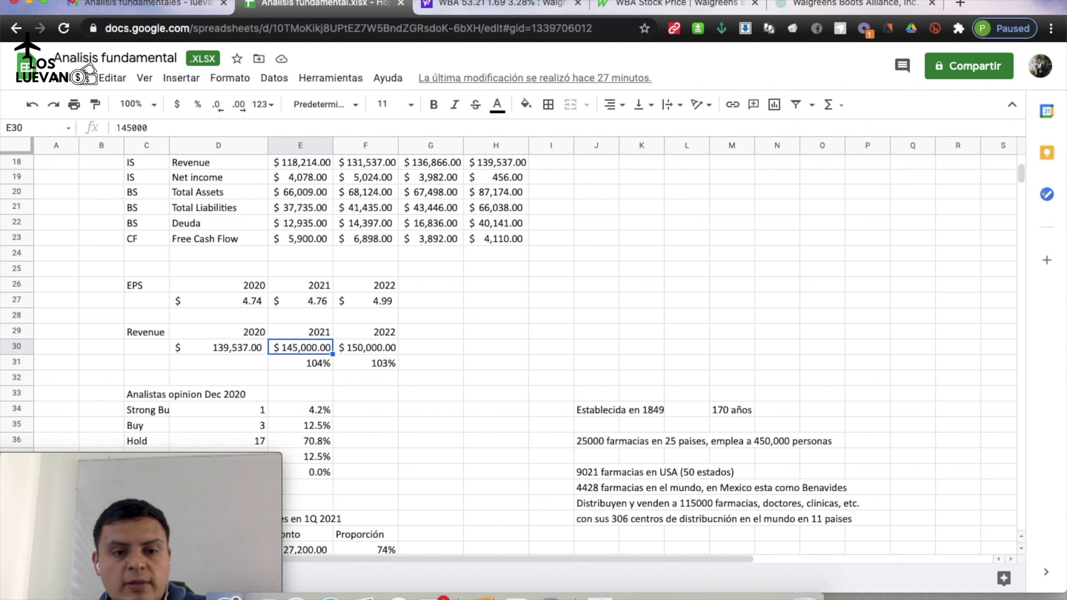
pyautogui.press('Right')
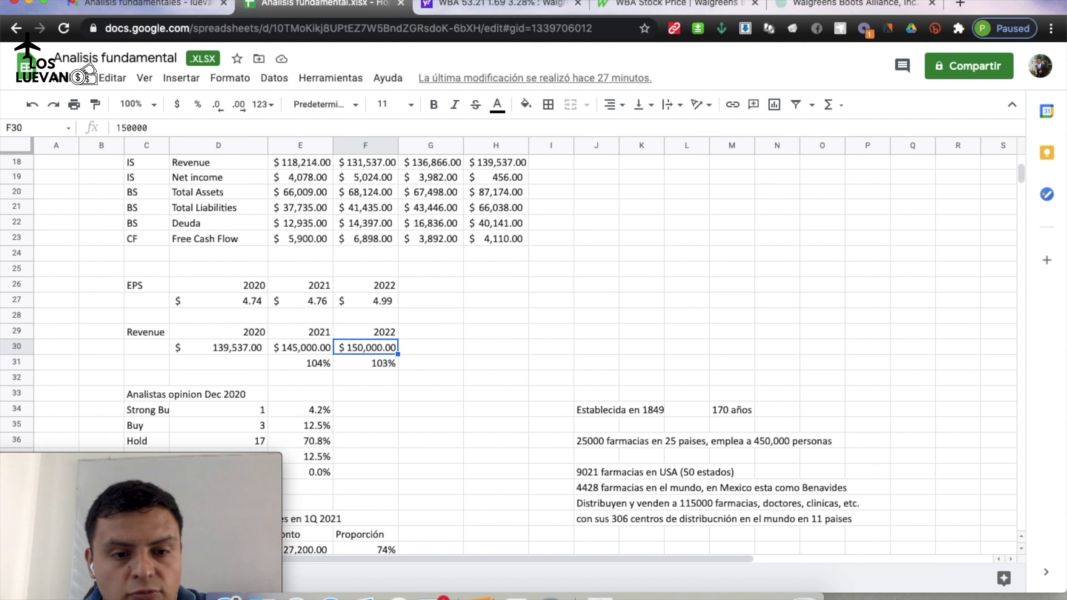
# Go through the December 2020 analyst opinion counts from Strong Buy to Sell, down to the total in D39
pyautogui.scroll(-3, 508, 358)
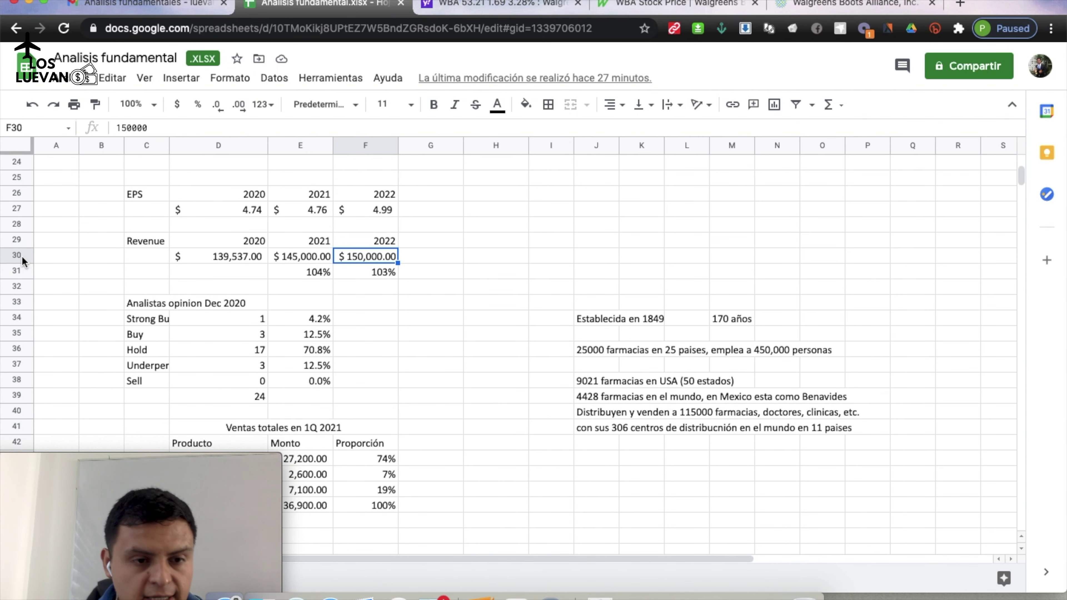
pyautogui.click(145, 319)
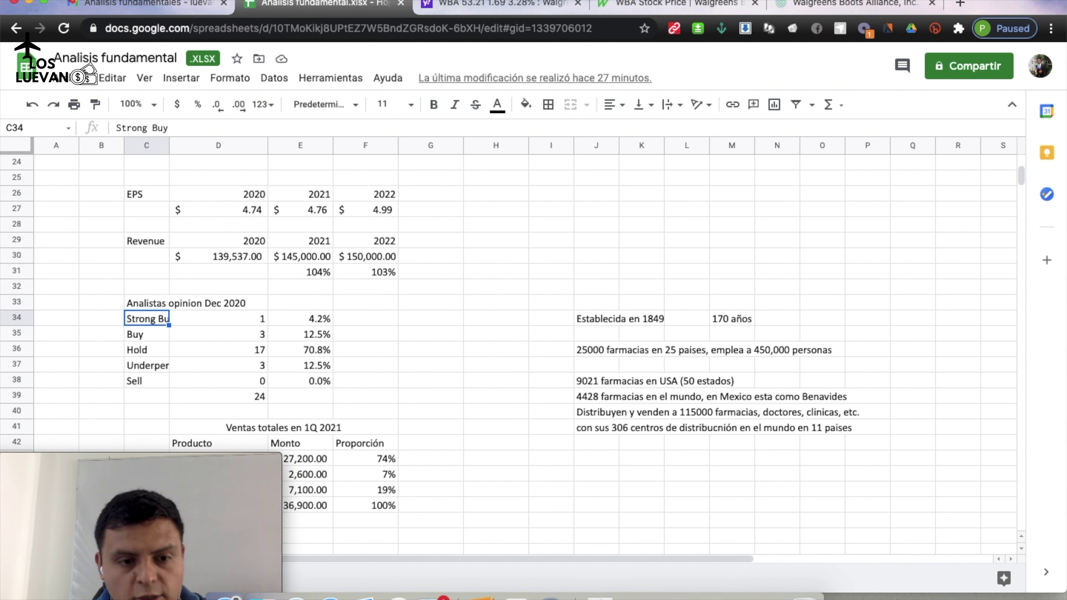
pyautogui.press('Right')
pyautogui.press('Down')
pyautogui.press('Down')
pyautogui.press('Down')
pyautogui.press('Down')
pyautogui.press('Down')
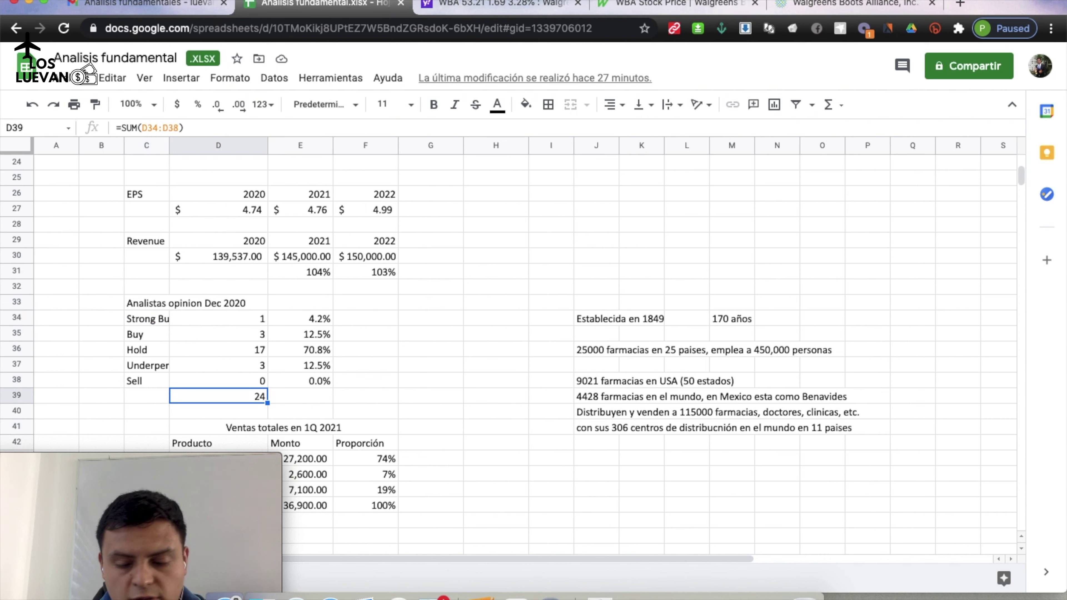
# Select the Strong Buy and Buy percentages in E34:E35 to check their combined share of analyst opinions
pyautogui.press('Up')
pyautogui.press('Up')
pyautogui.press('Up')
pyautogui.press('Up')
pyautogui.press('Up')
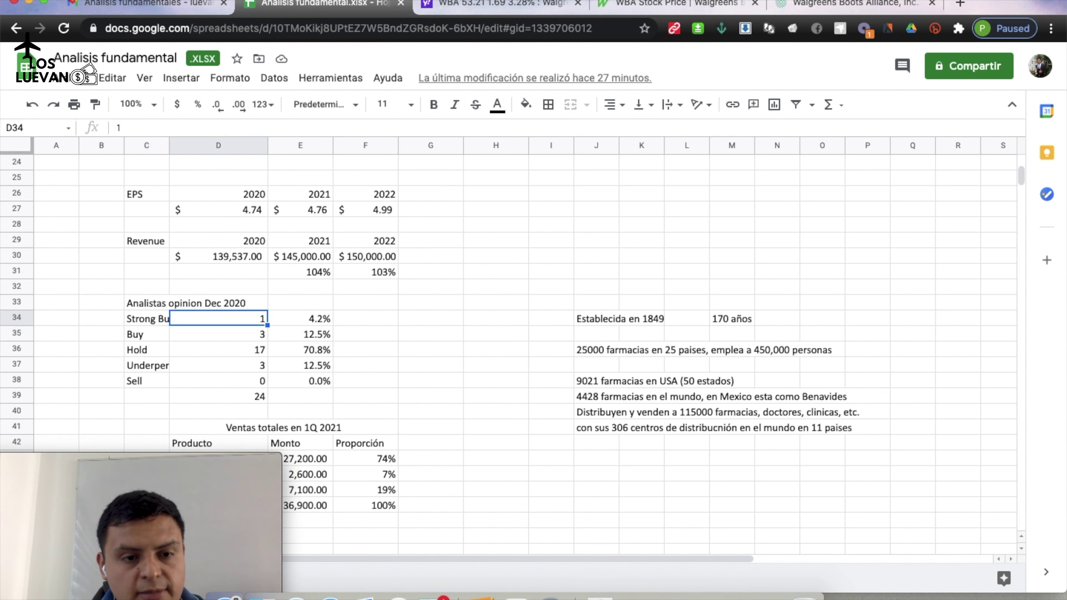
pyautogui.press('Right')
pyautogui.hotkey('shift', 'Down')
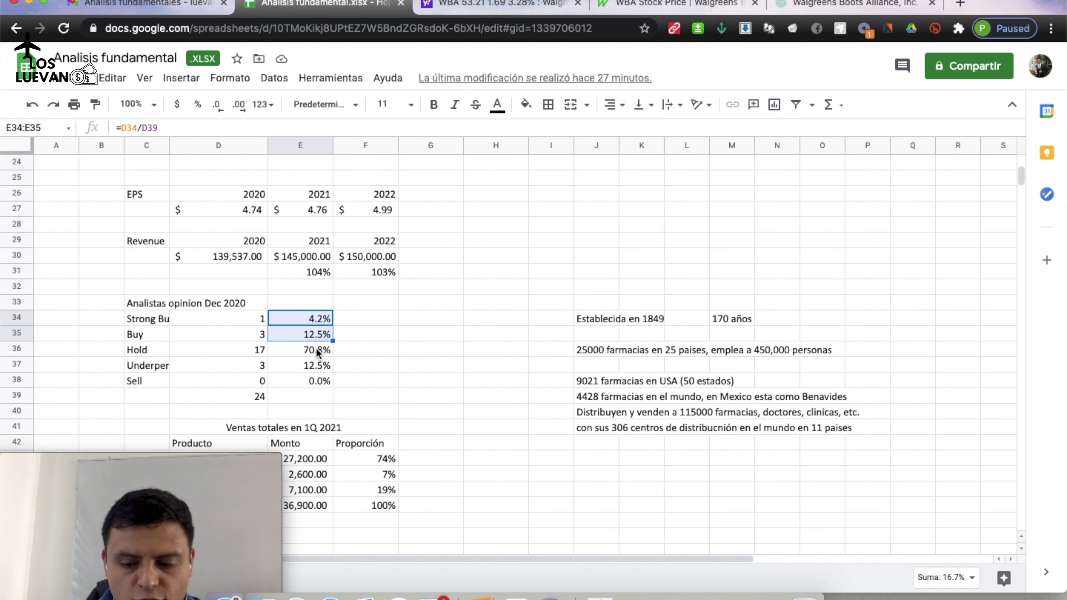
# Examine the Hold row of the analyst opinions, covering its label, count and percentage in C36 to E36
pyautogui.press('Down')
pyautogui.press('Down')
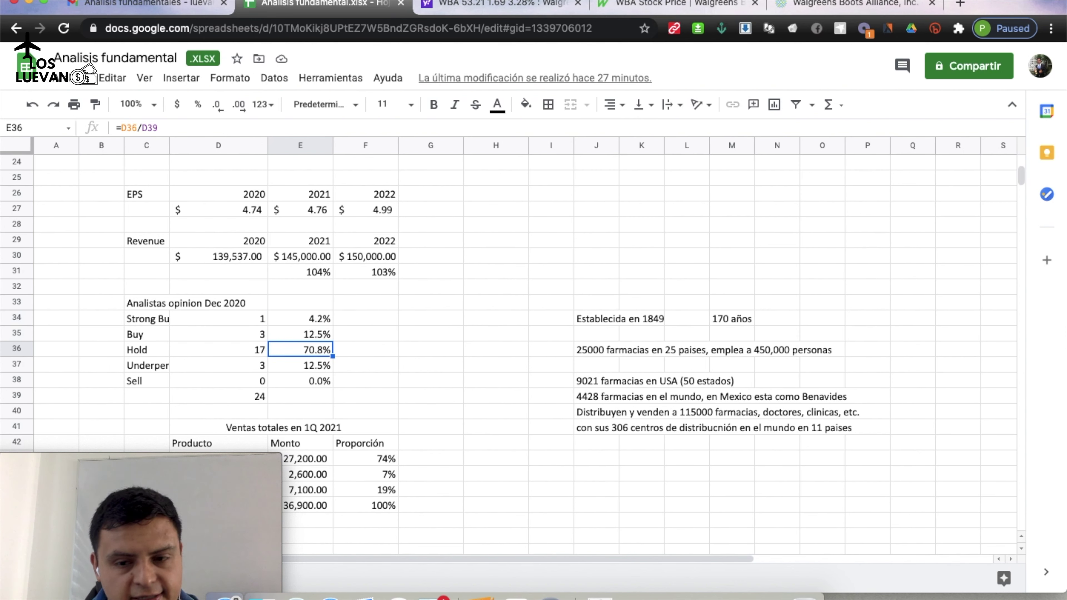
pyautogui.press('Down')
pyautogui.press('Up')
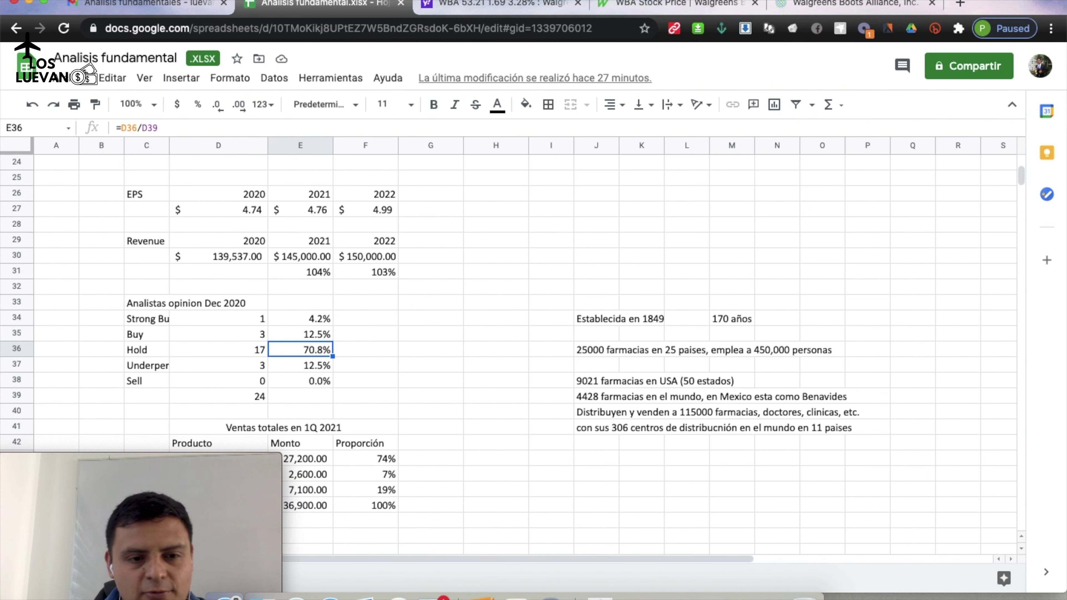
pyautogui.press('Left')
pyautogui.press('Left')
pyautogui.press('Left')
pyautogui.press('Right')
pyautogui.press('Right')
pyautogui.press('Right')
pyautogui.press('Right')
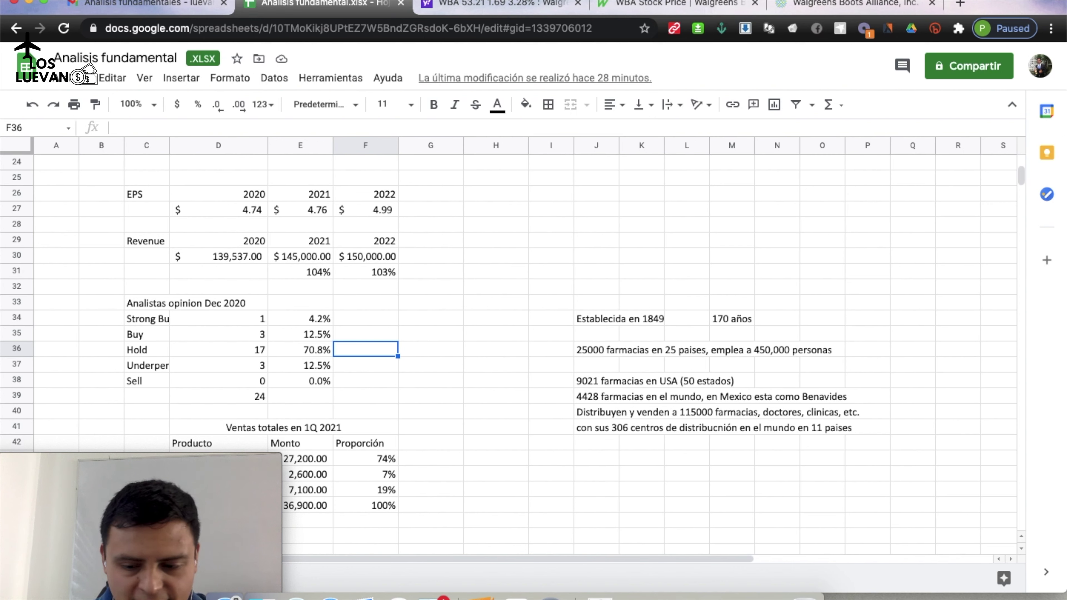
pyautogui.press('Left')
pyautogui.press('Left')
pyautogui.press('Left')
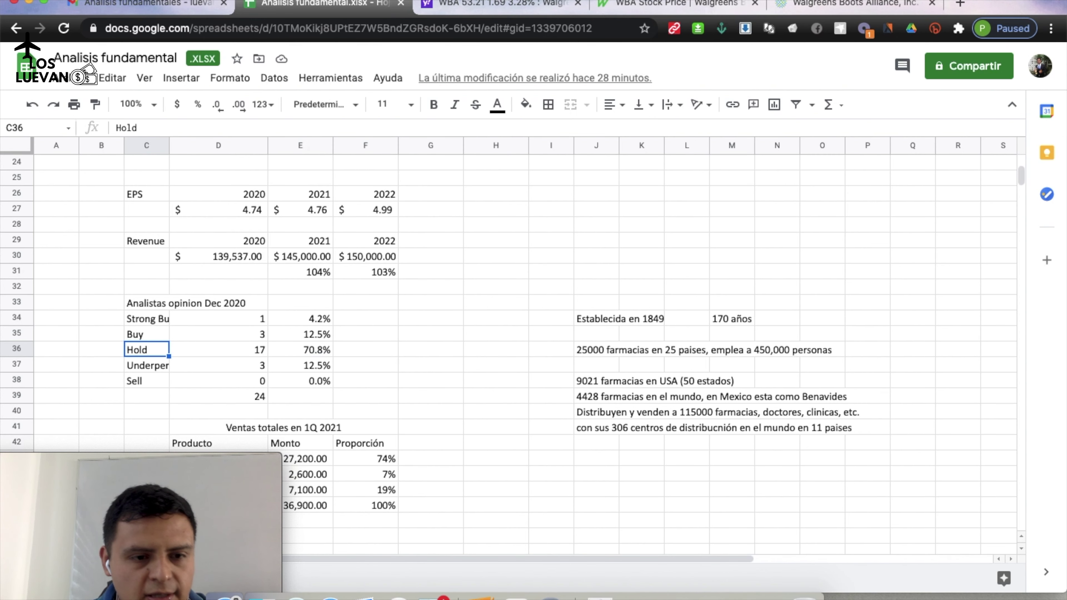
pyautogui.press('Right')
pyautogui.press('Right')
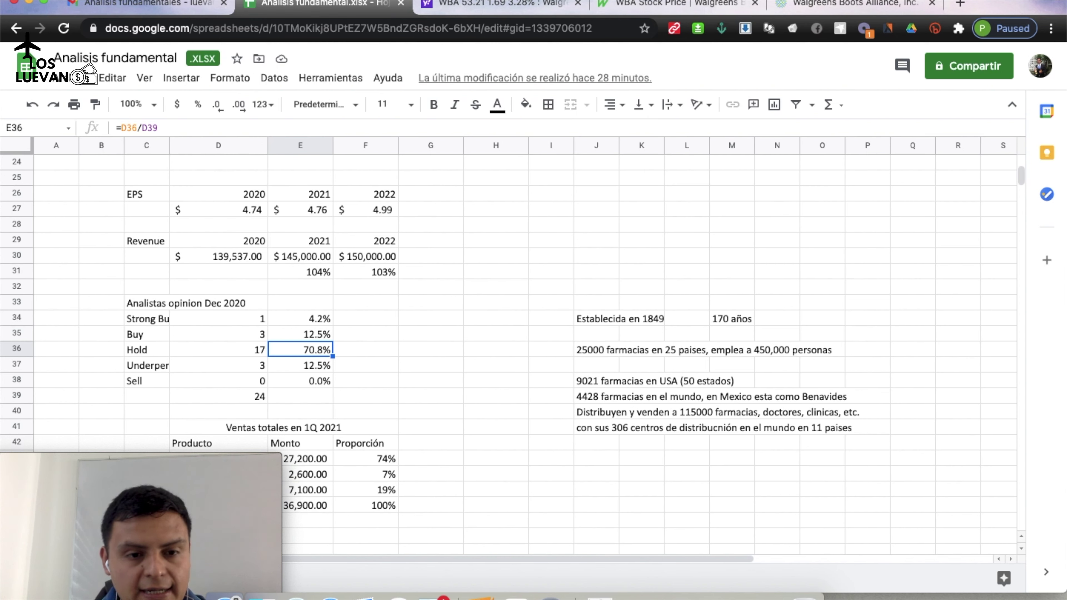
# Review the Underperform label, count and percentage in row 37 and the Sell percentage in E38
pyautogui.press('Down')
pyautogui.press('Left')
pyautogui.press('Left')
pyautogui.press('Right')
pyautogui.press('Right')
pyautogui.press('Right')
pyautogui.press('Left')
pyautogui.press('Right')
pyautogui.press('Left')
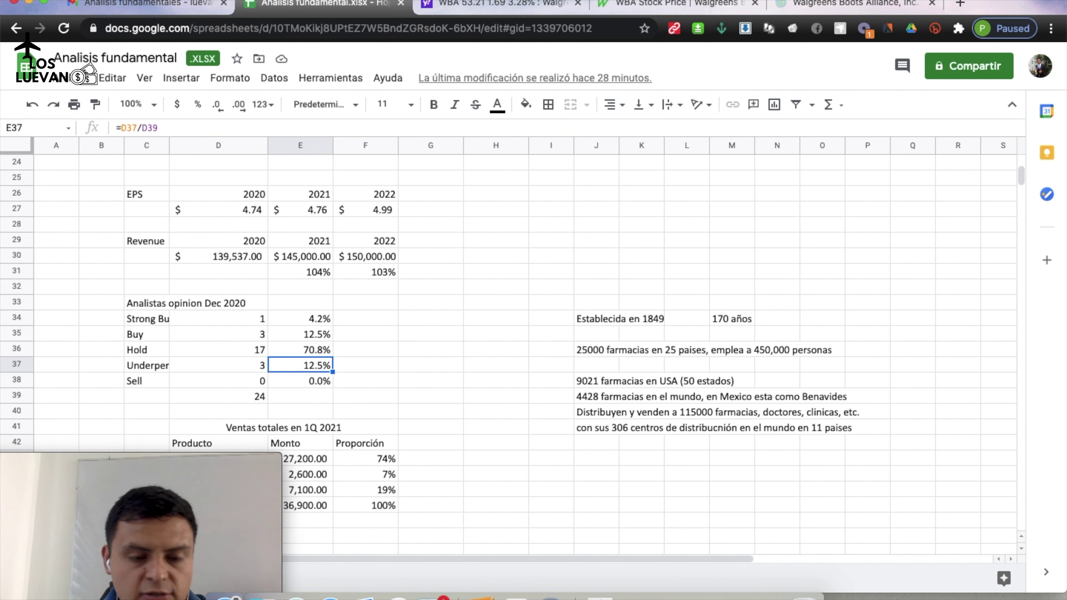
pyautogui.press('Down')
pyautogui.press('Down')
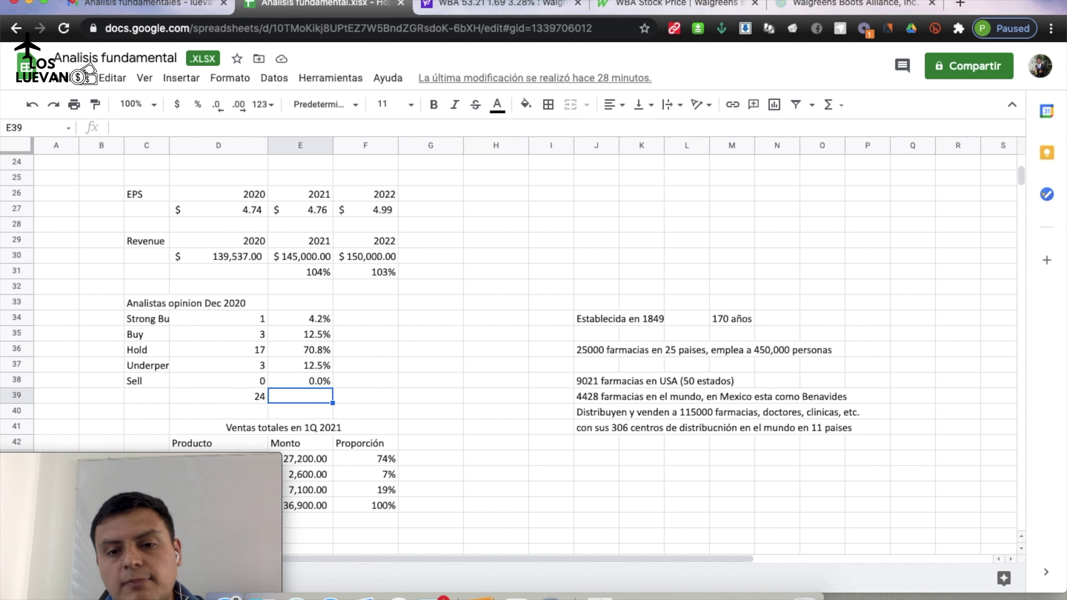
# Check the company's founding year note in J34 and its age in M34
pyautogui.click(601, 318)
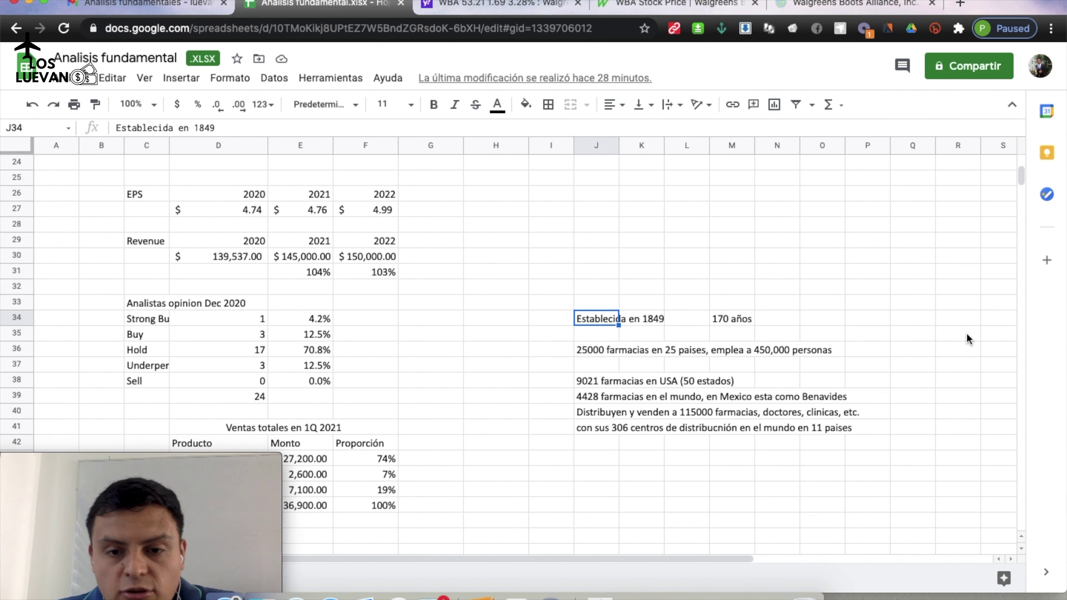
pyautogui.press('Right')
pyautogui.press('Right')
pyautogui.press('Right')
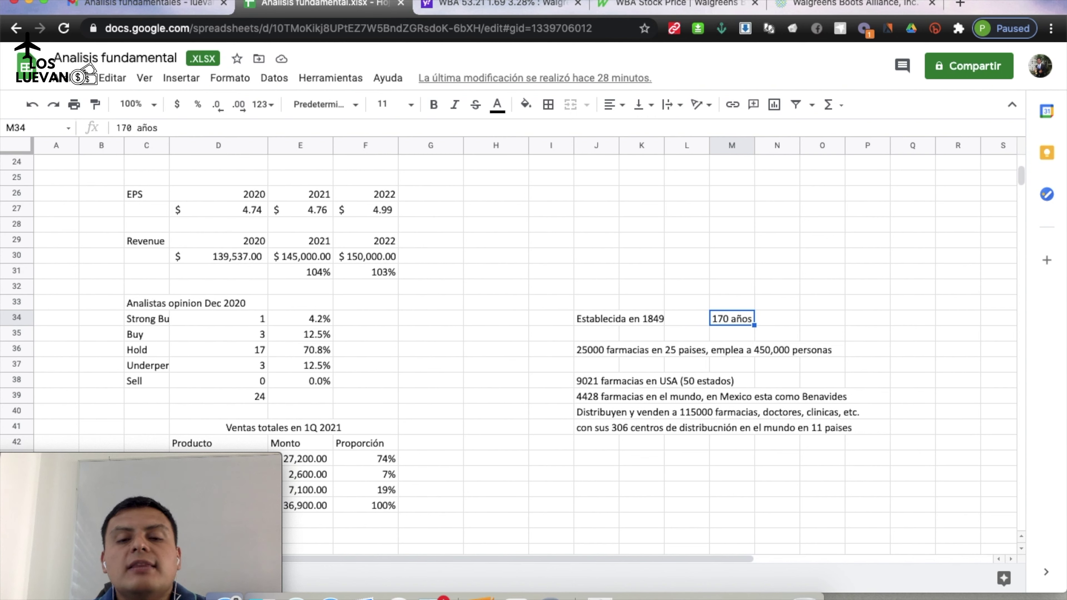
# Read the row 36 note on the company's worldwide pharmacies, countries and number of employees
pyautogui.press('Down')
pyautogui.press('Down')
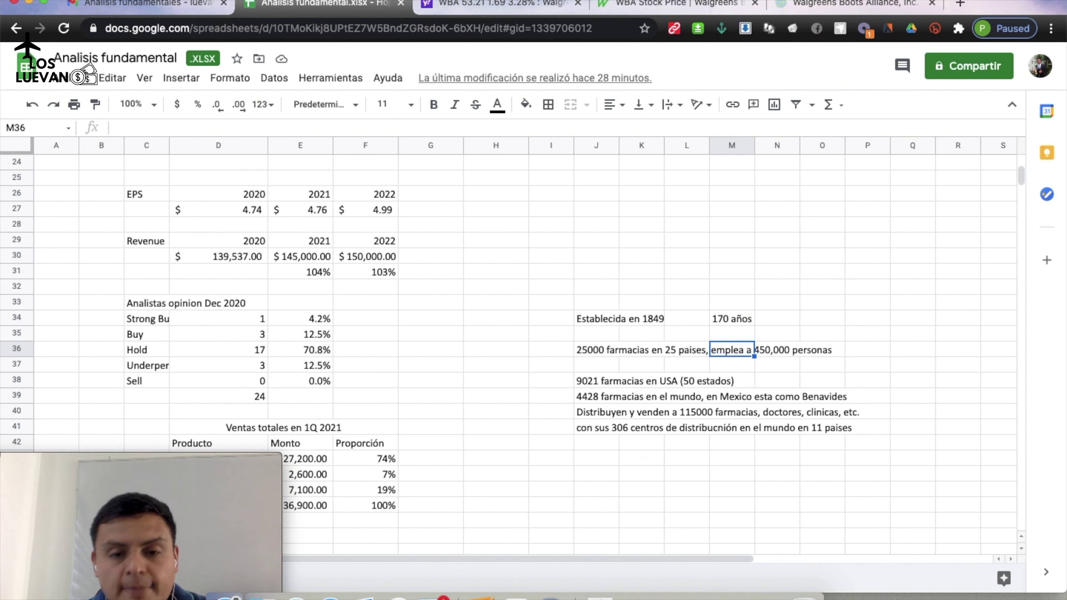
pyautogui.press('Left')
pyautogui.press('Left')
pyautogui.press('Left')
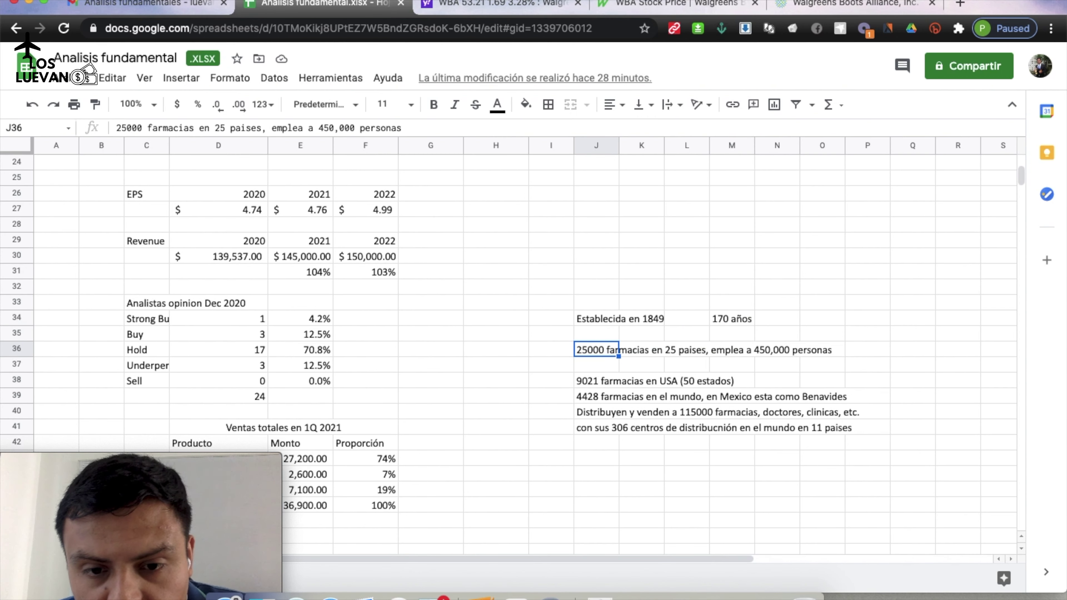
pyautogui.press('Right')
pyautogui.press('Right')
pyautogui.press('Left')
pyautogui.press('Left')
pyautogui.press('Left')
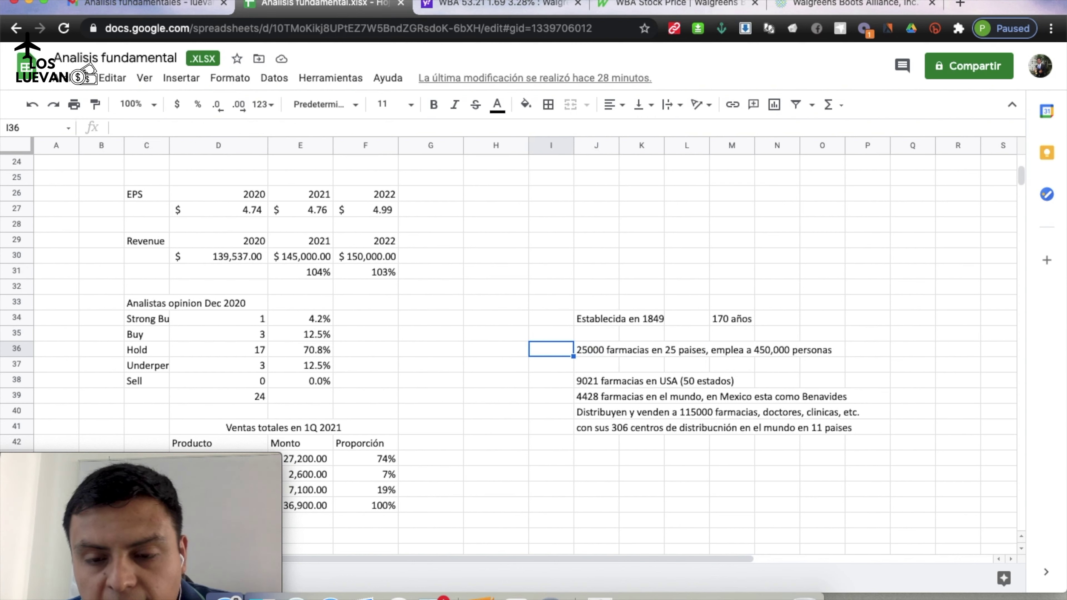
# Read the row 38 note on the number of pharmacies in the USA
pyautogui.press('Down')
pyautogui.press('Down')
pyautogui.press('Right')
pyautogui.press('Left')
pyautogui.press('Down')
pyautogui.press('Down')
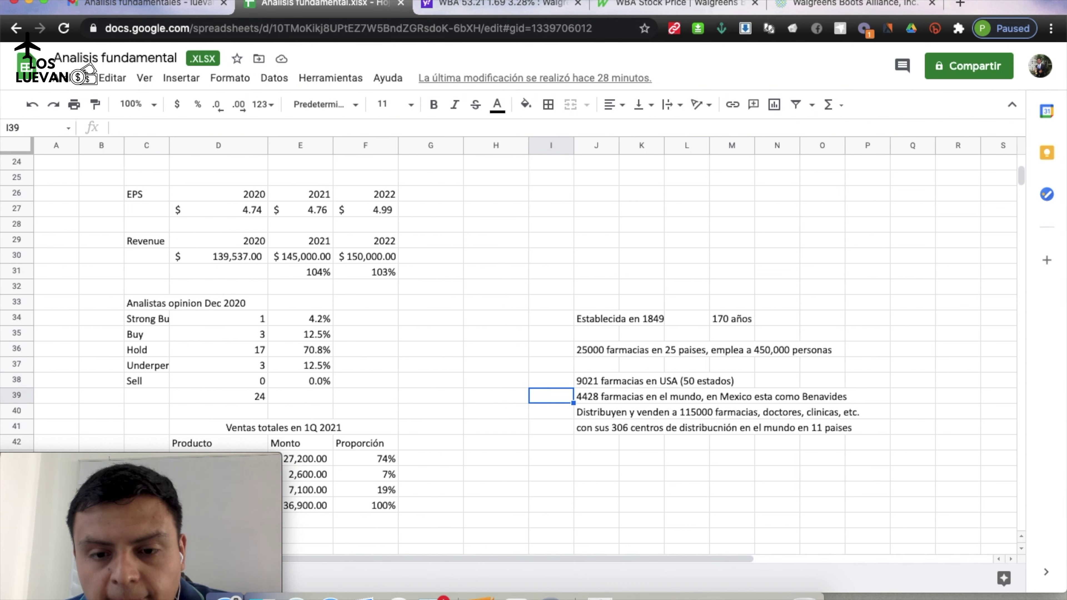
pyautogui.press('Up')
pyautogui.press('Up')
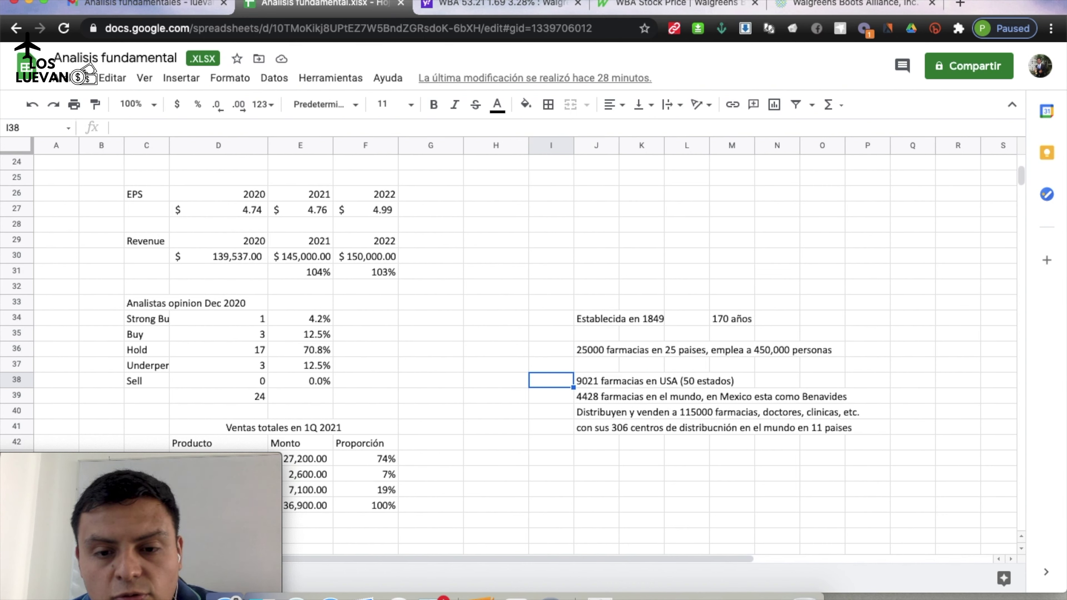
pyautogui.press('Right')
pyautogui.press('Right')
pyautogui.press('Right')
pyautogui.press('Right')
pyautogui.press('Left')
pyautogui.press('Left')
pyautogui.press('Left')
pyautogui.press('Left')
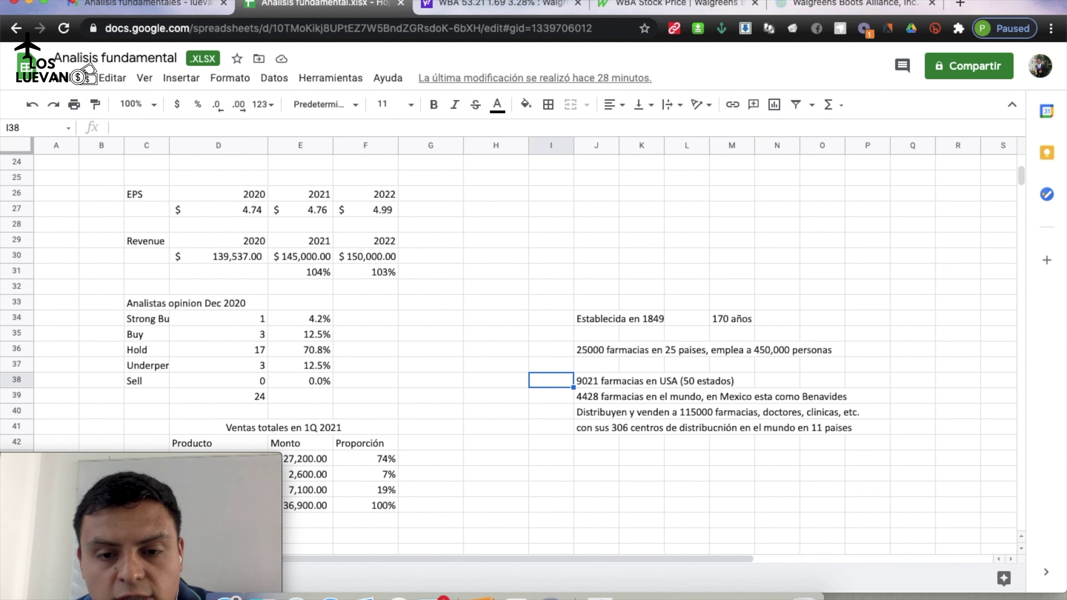
# Read the row 39 note on pharmacies around the world and the Benavides brand in Mexico
pyautogui.press('Down')
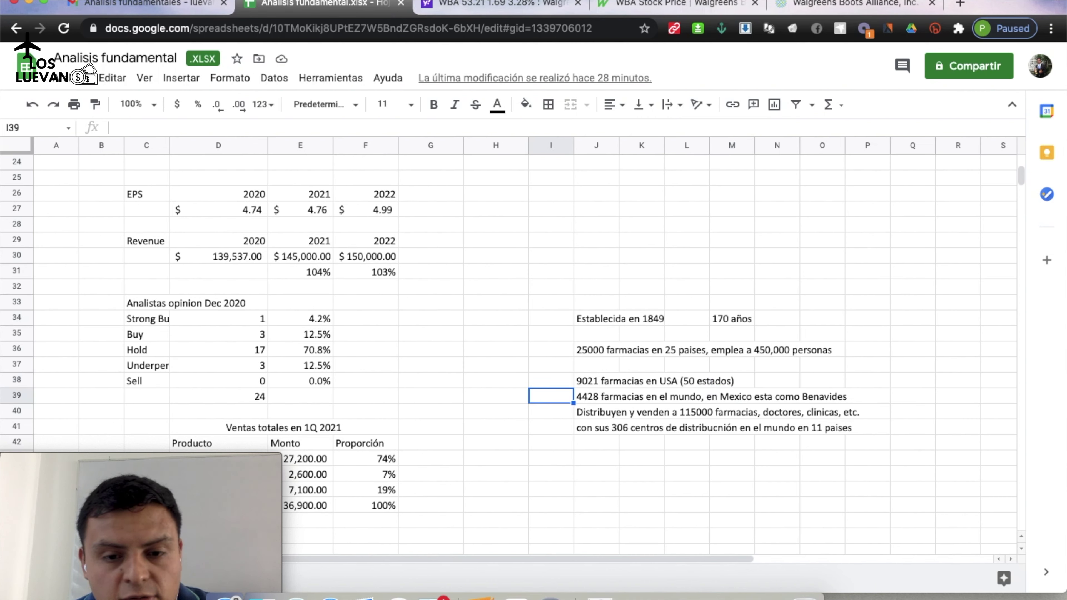
pyautogui.click(641, 397)
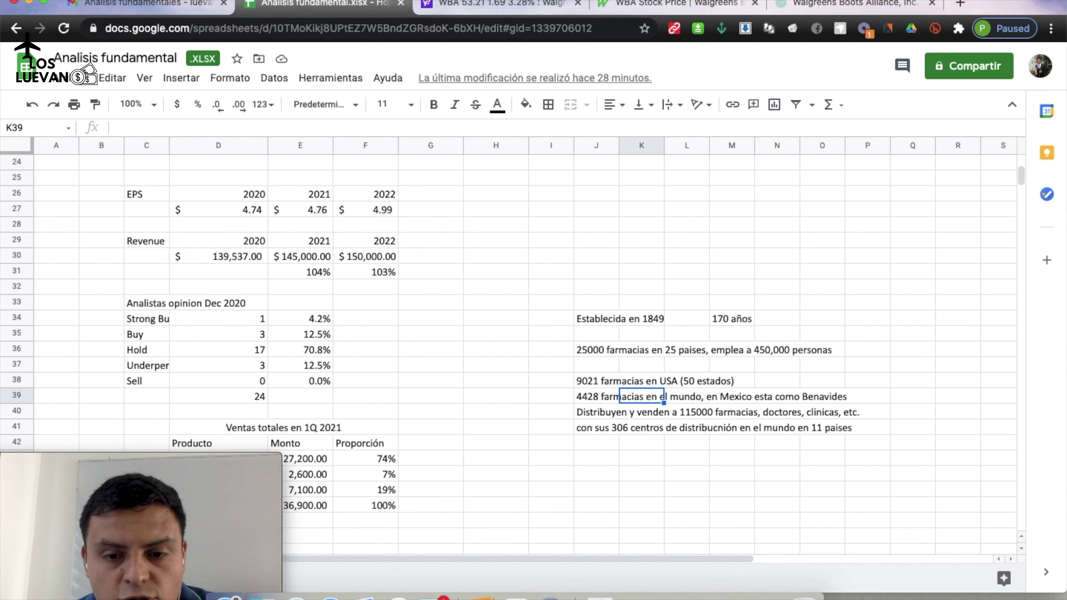
pyautogui.press('Right')
pyautogui.press('Right')
pyautogui.press('Right')
pyautogui.press('Right')
pyautogui.press('Right')
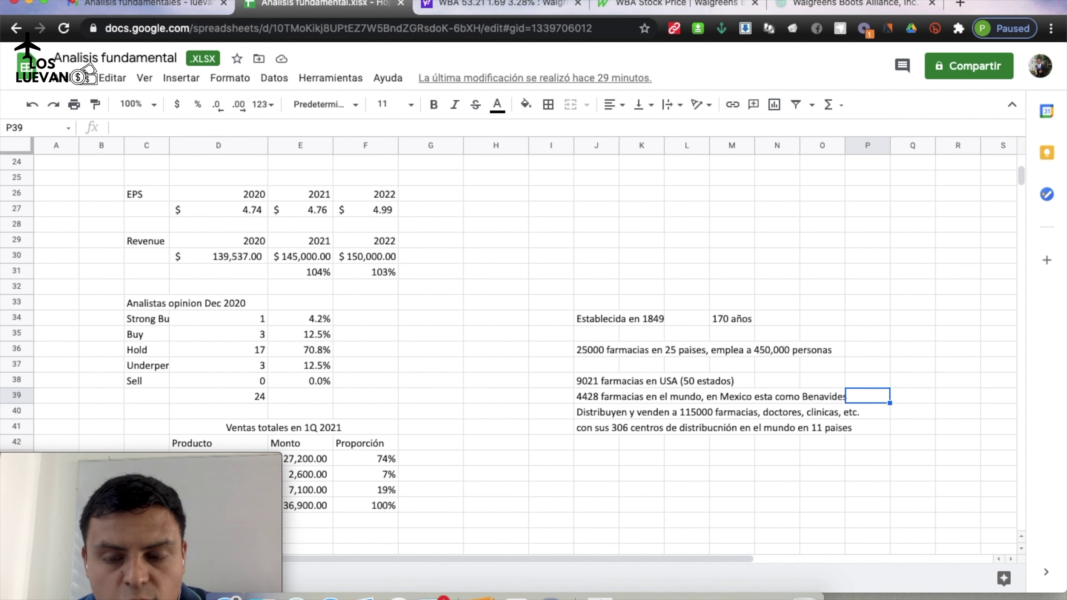
pyautogui.press('Left')
pyautogui.press('Left')
pyautogui.press('Left')
pyautogui.press('Left')
pyautogui.press('Left')
pyautogui.press('Left')
pyautogui.press('Left')
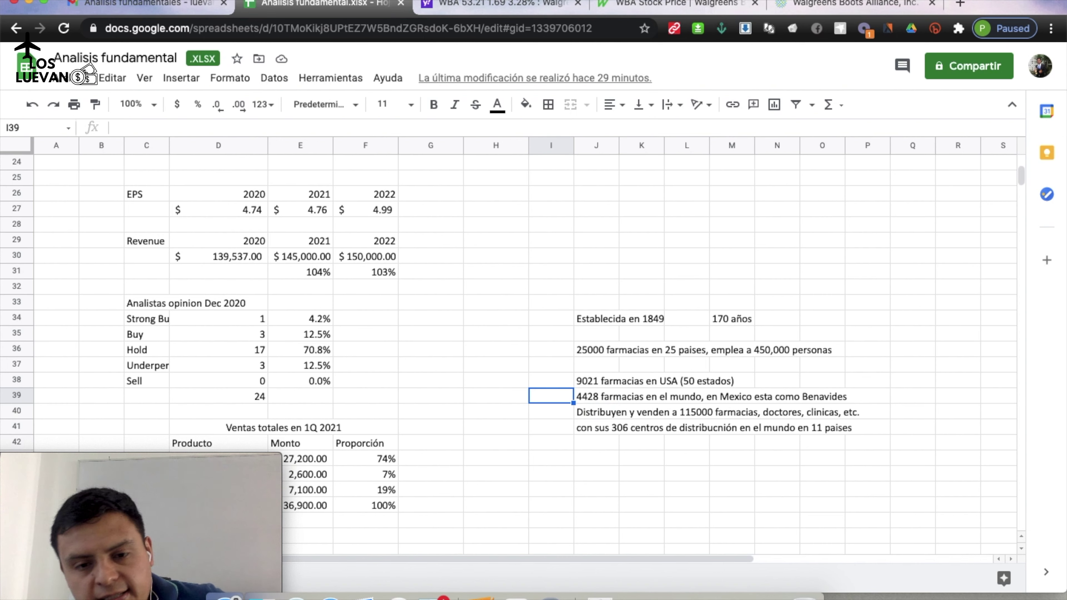
# Read the row 40 note on distribution and sales to pharmacies, doctors and clinics
pyautogui.press('Down')
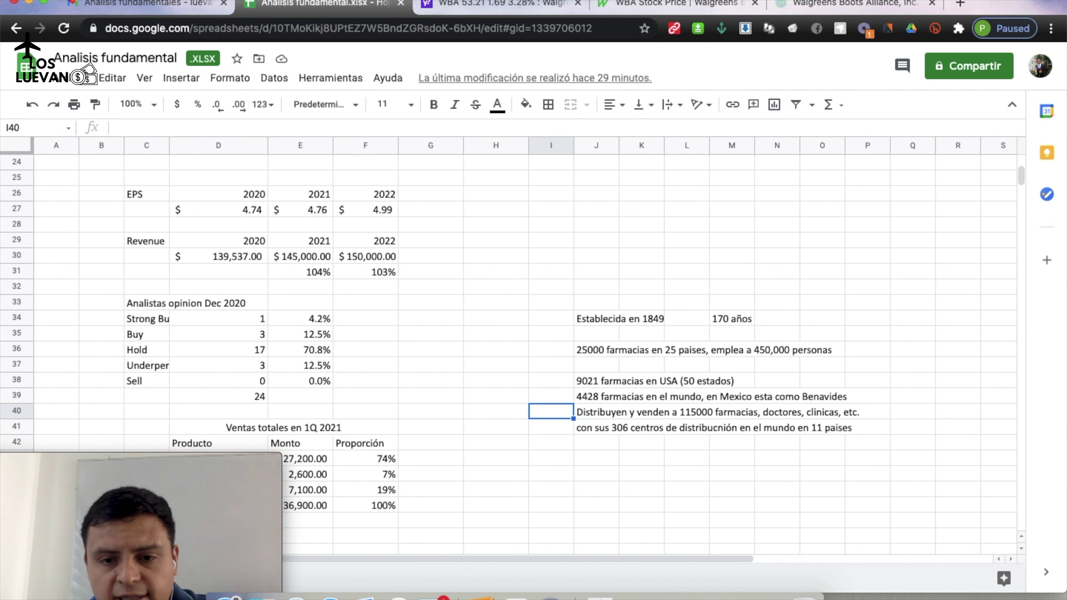
pyautogui.press('Right')
pyautogui.press('Right')
pyautogui.press('Right')
pyautogui.press('Right')
pyautogui.press('Right')
pyautogui.press('Right')
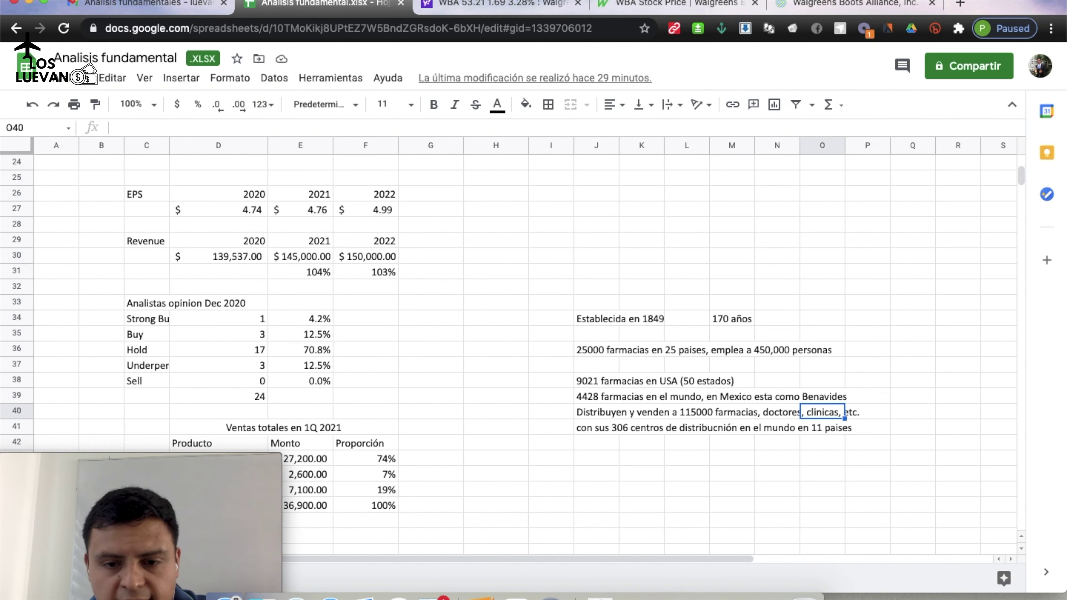
pyautogui.press('Left')
pyautogui.press('Left')
pyautogui.press('Left')
pyautogui.press('Left')
pyautogui.press('Left')
# Read the note in J41 on the company's distribution centres and the countries they cover
pyautogui.press('Down')
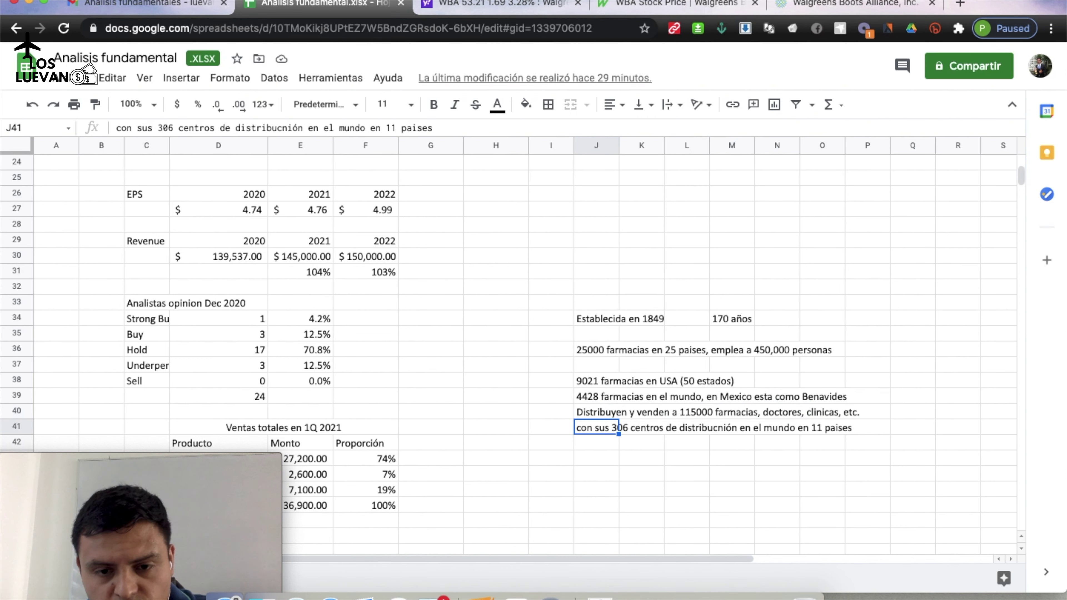
pyautogui.press('Down')
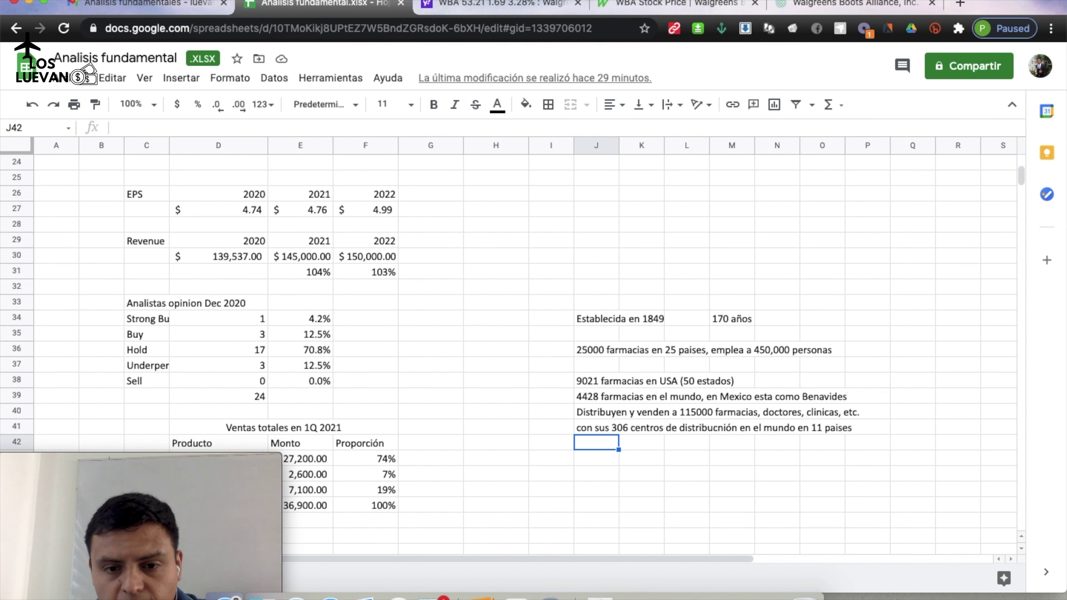
pyautogui.press('Up')
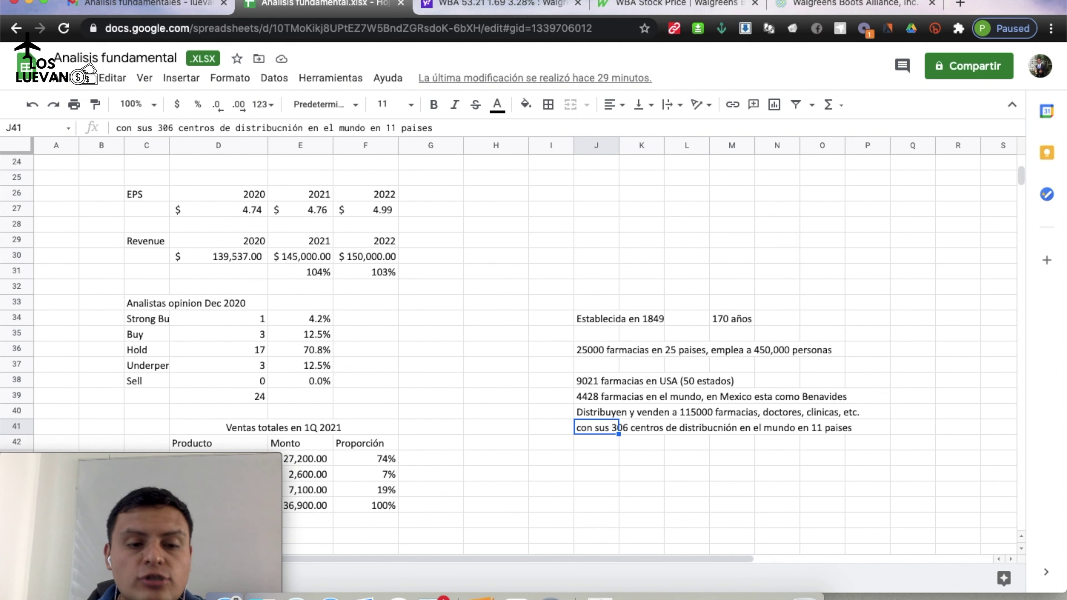
# Examine the 'Ventas totales en 1Q 2021' table heading and the total sales amount in E46
pyautogui.scroll(-3, 827, 326)
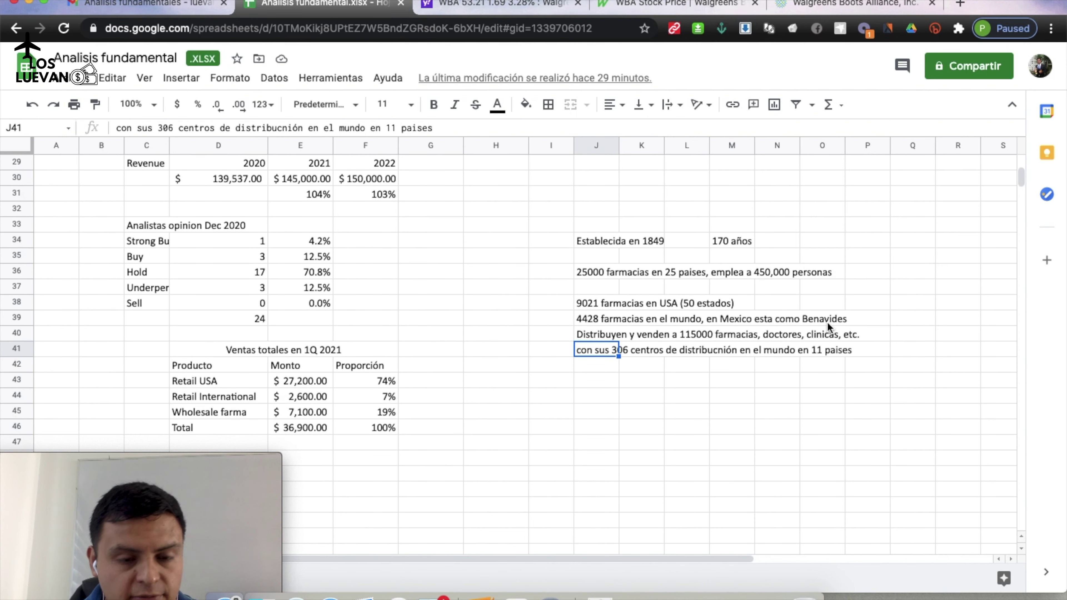
pyautogui.scroll(-2, 827, 322)
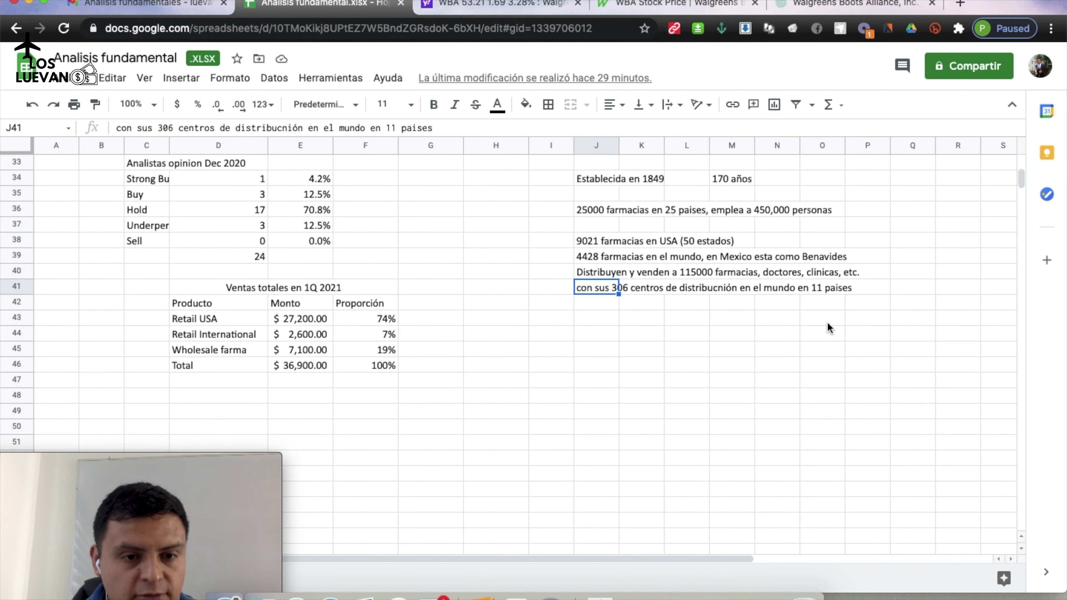
pyautogui.click(167, 288)
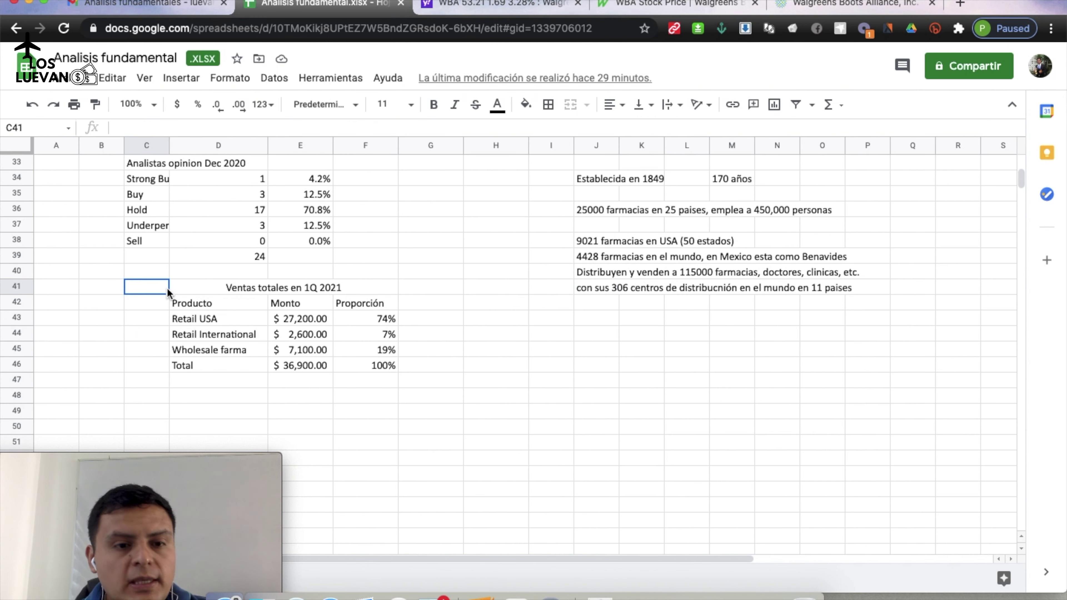
pyautogui.click(284, 289)
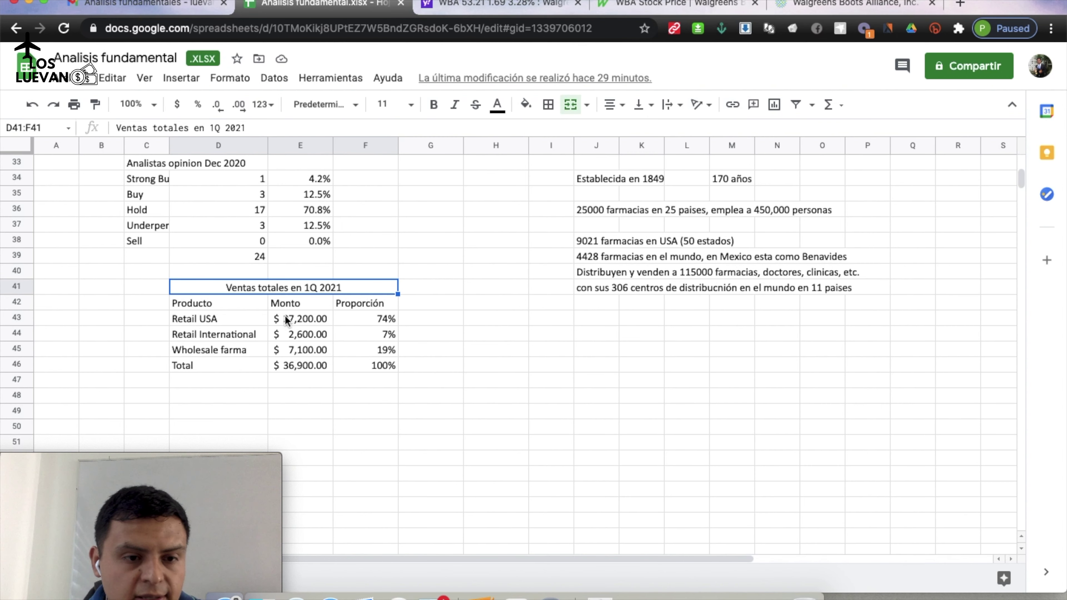
pyautogui.click(298, 365)
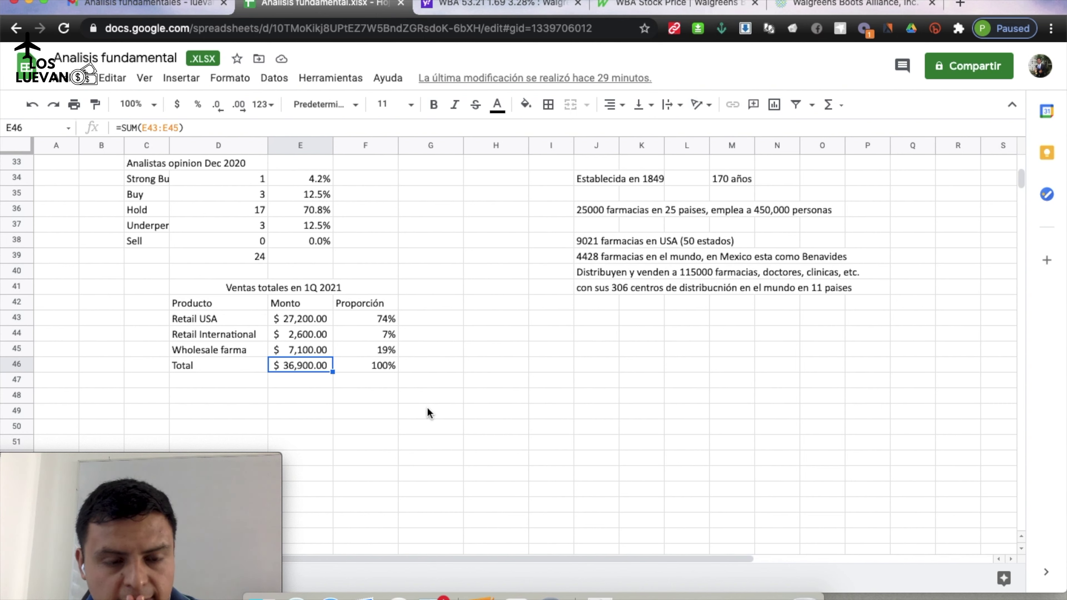
# Review the 1Q 2021 sales of Retail USA, Retail International and Wholesale farma, including the proportions in F44 and F45
pyautogui.press('Up')
pyautogui.press('Up')
pyautogui.press('Up')
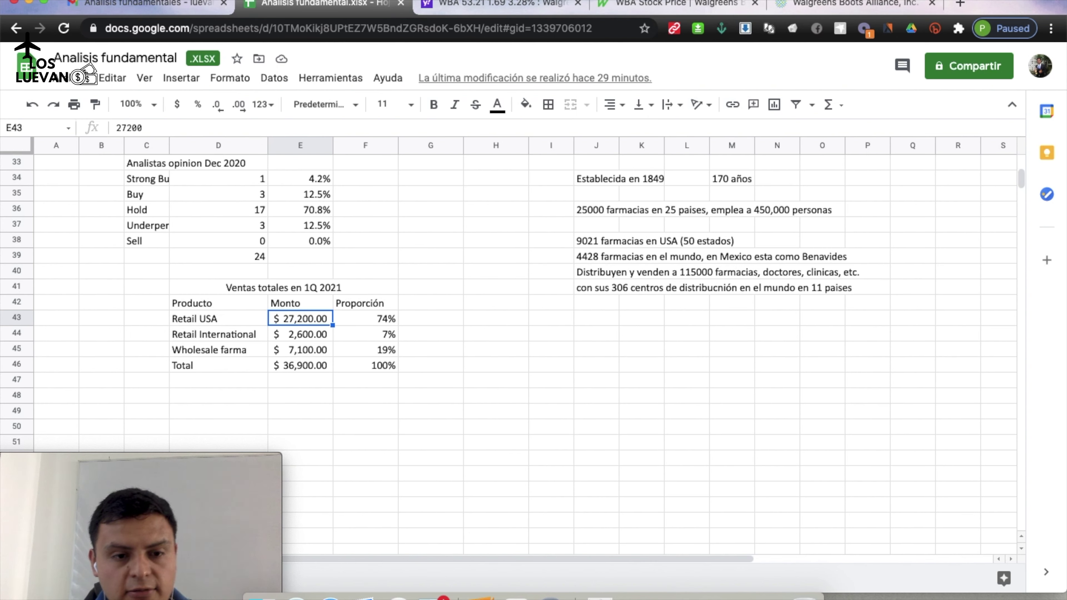
pyautogui.press('Down')
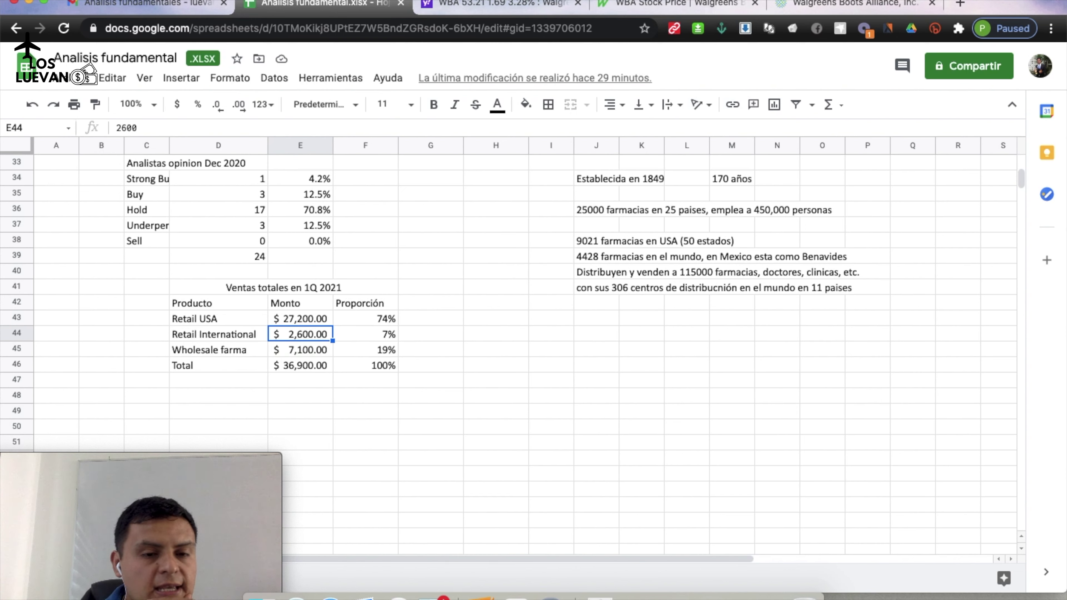
pyautogui.click(365, 334)
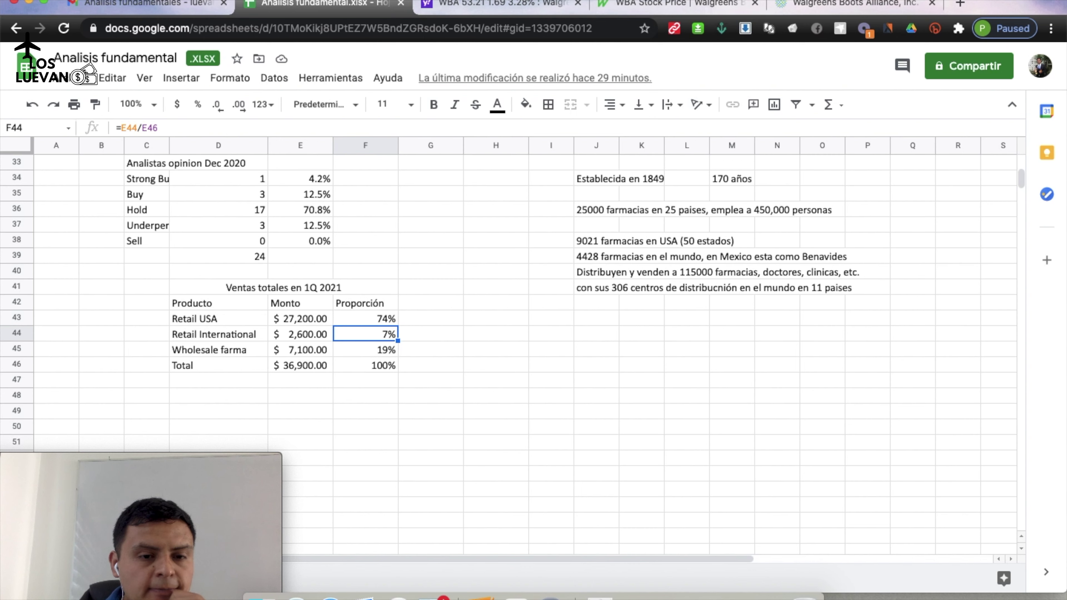
pyautogui.click(365, 349)
pyautogui.click(300, 350)
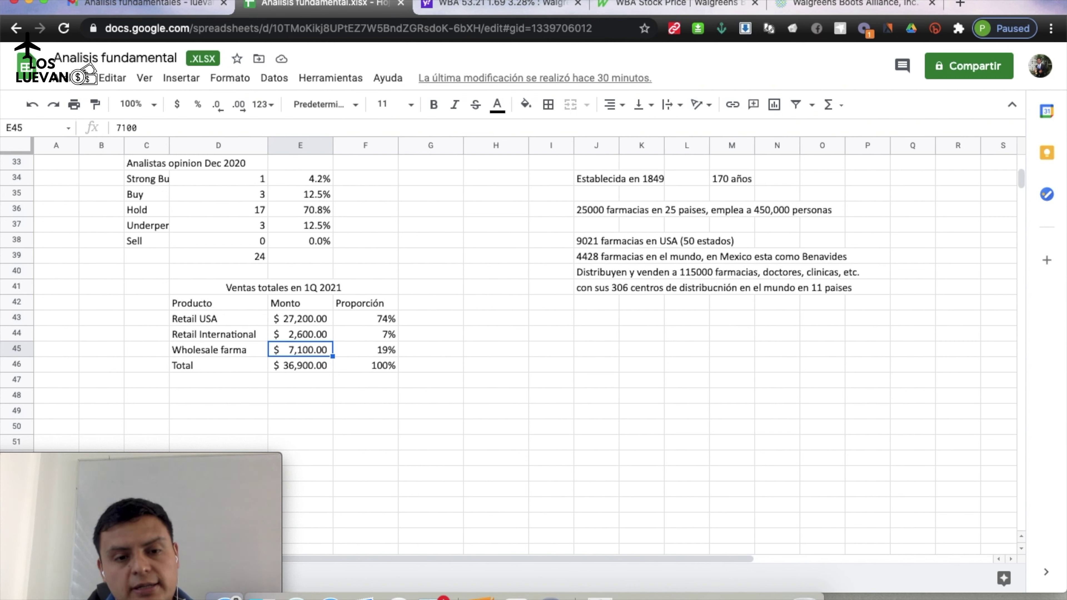
# Check the Wholesale farma proportion in F45, and switch to the Walgreens Boots Alliance (WBA) quote summary on Yahoo Finance
pyautogui.click(365, 350)
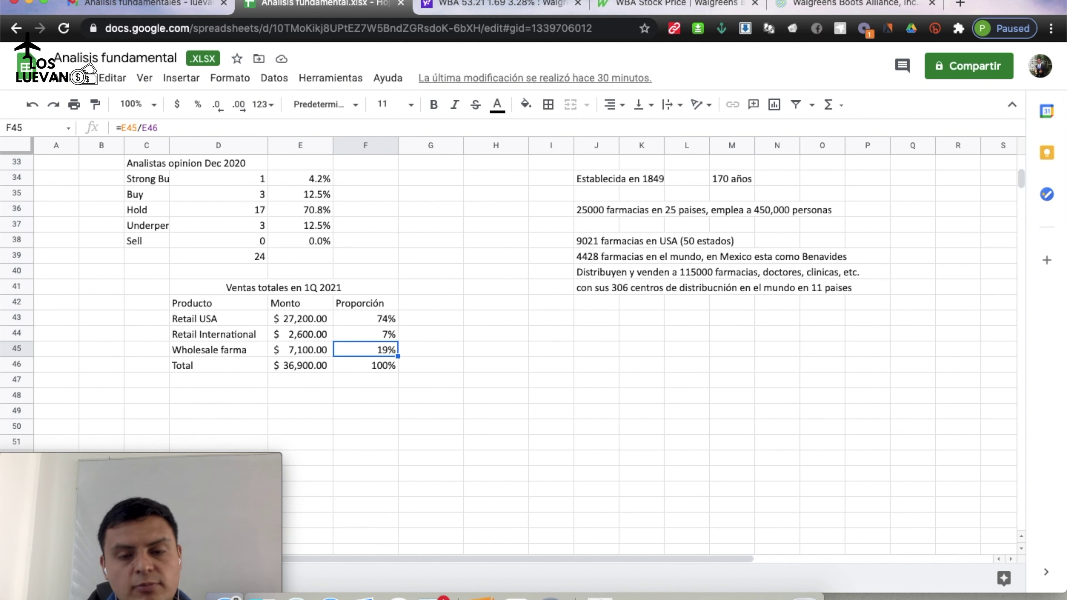
pyautogui.click(495, 6)
pyautogui.scroll(-6, 419, 388)
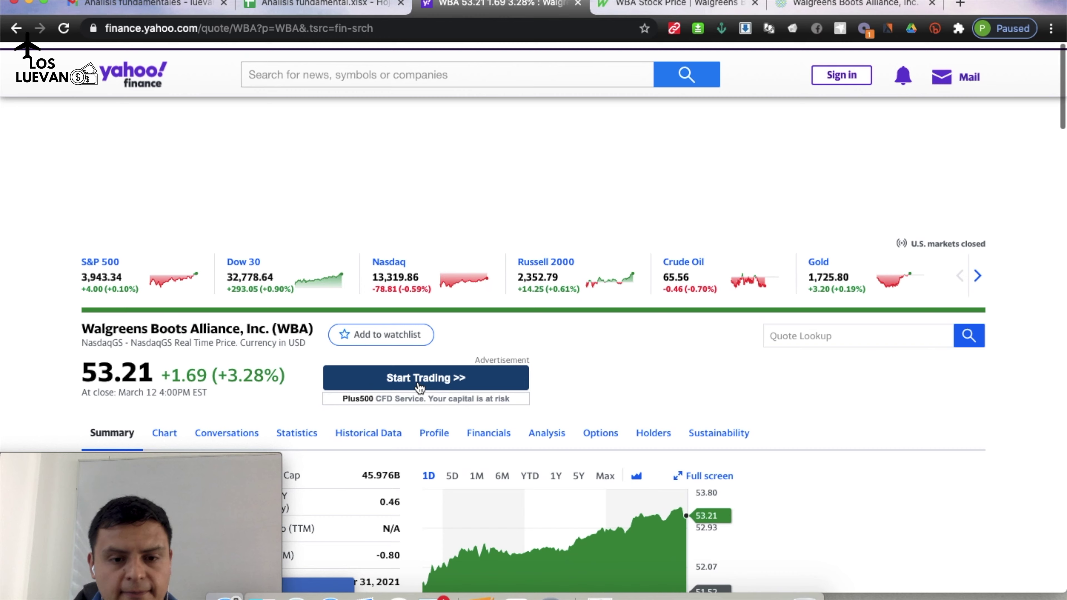
pyautogui.scroll(-3, 542, 320)
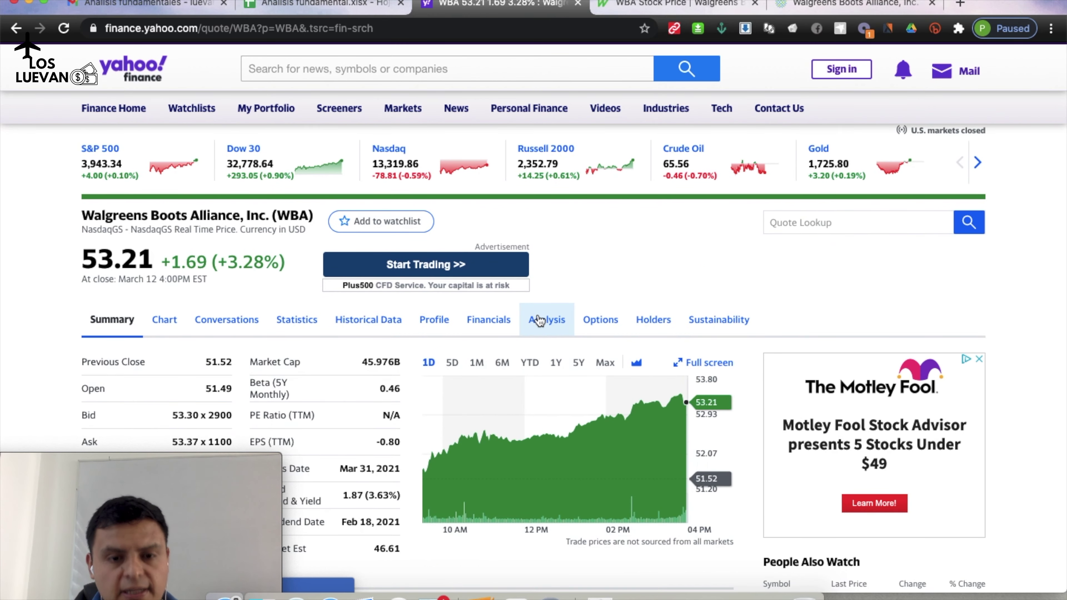
# Open the WBA analysis page and examine the earnings and revenue estimates, earnings history and analyst recommendation trends
pyautogui.click(540, 320)
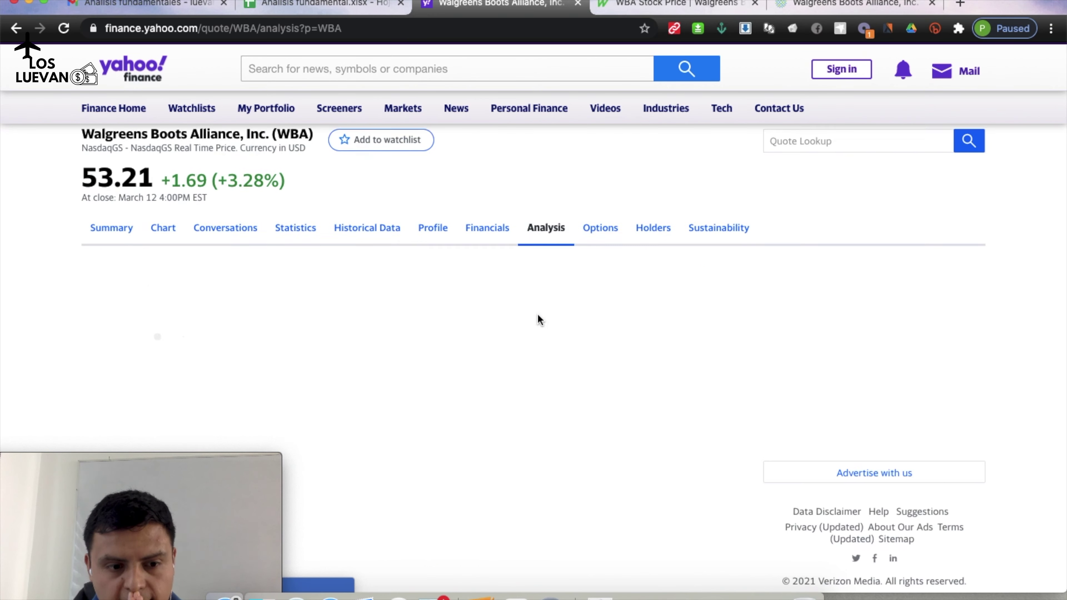
pyautogui.scroll(-4, 540, 319)
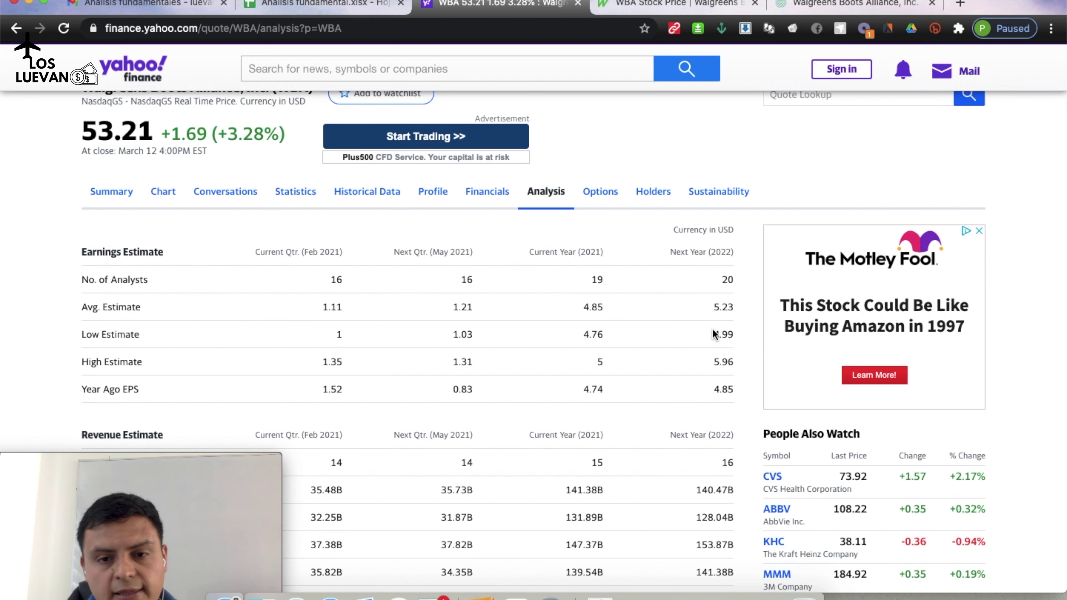
pyautogui.scroll(-9, 715, 332)
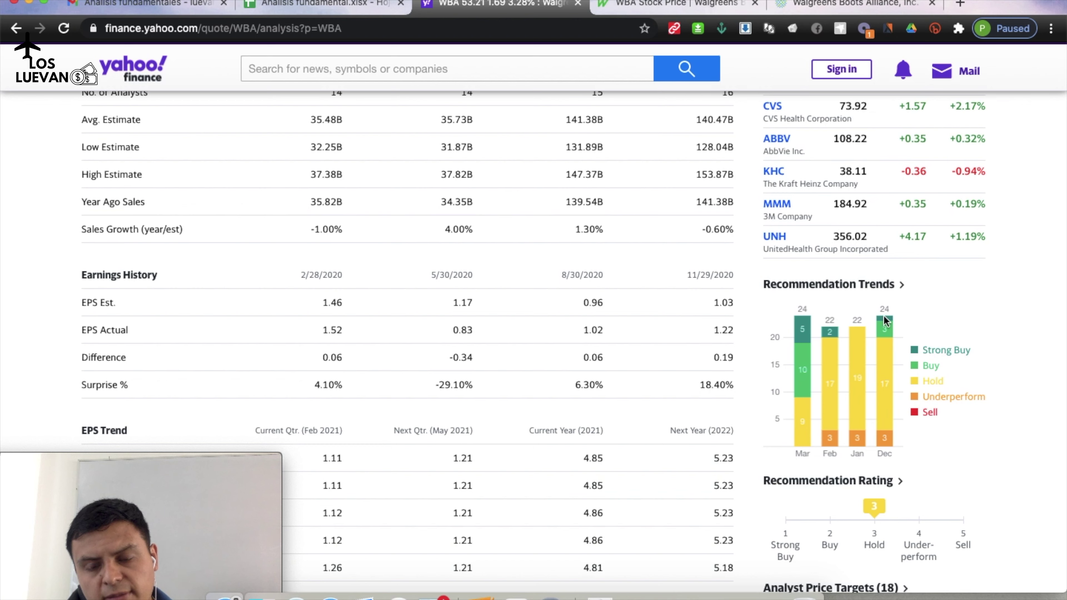
pyautogui.scroll(-10, 616, 408)
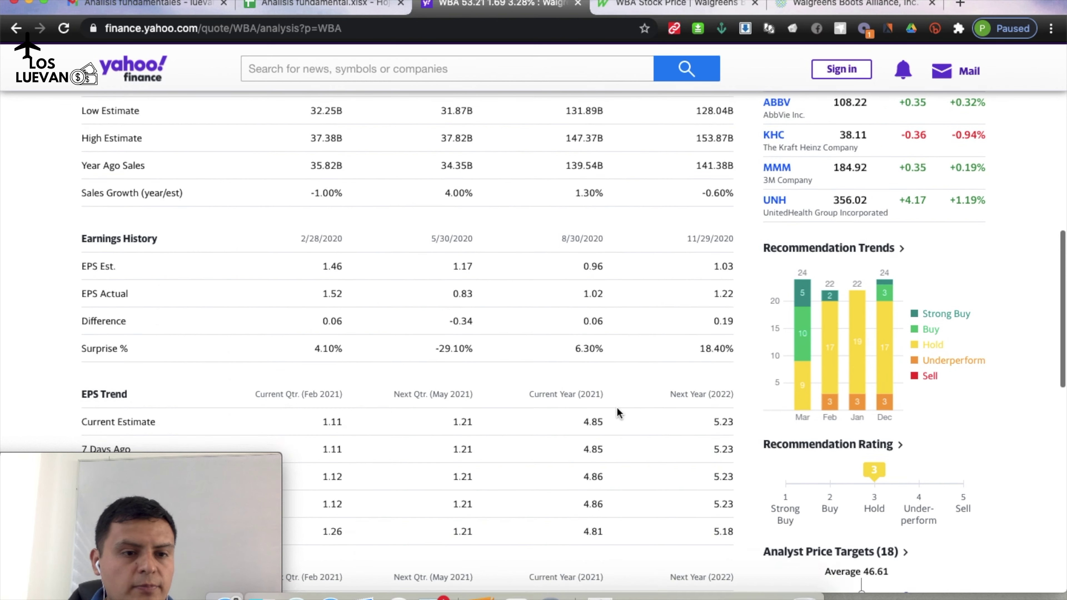
pyautogui.scroll(-3, 617, 409)
# Return to the WBA summary and review the annual financials chart, recommendation rating, analyst price targets, upgrades and downgrades, and company profile
pyautogui.hotkey('alt', 'Left')
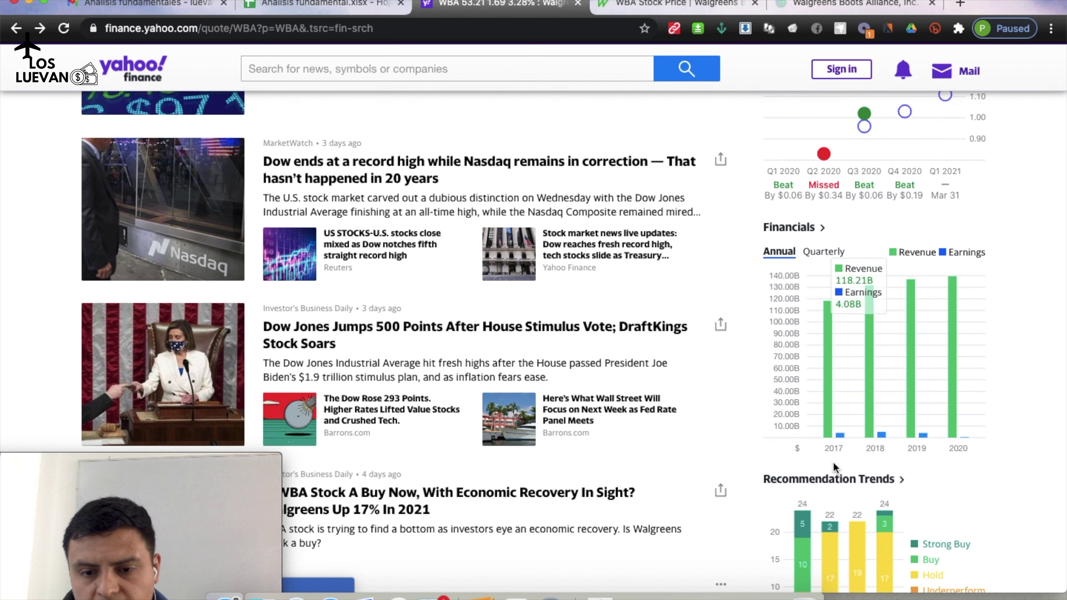
pyautogui.scroll(-15, 833, 462)
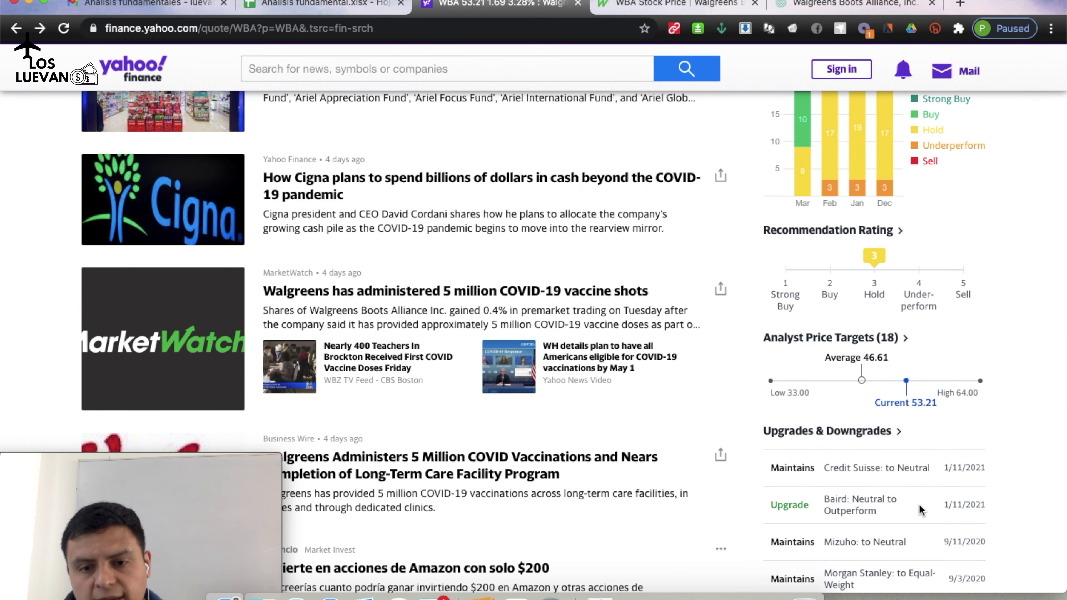
pyautogui.scroll(-1, 876, 526)
pyautogui.scroll(-2, 876, 526)
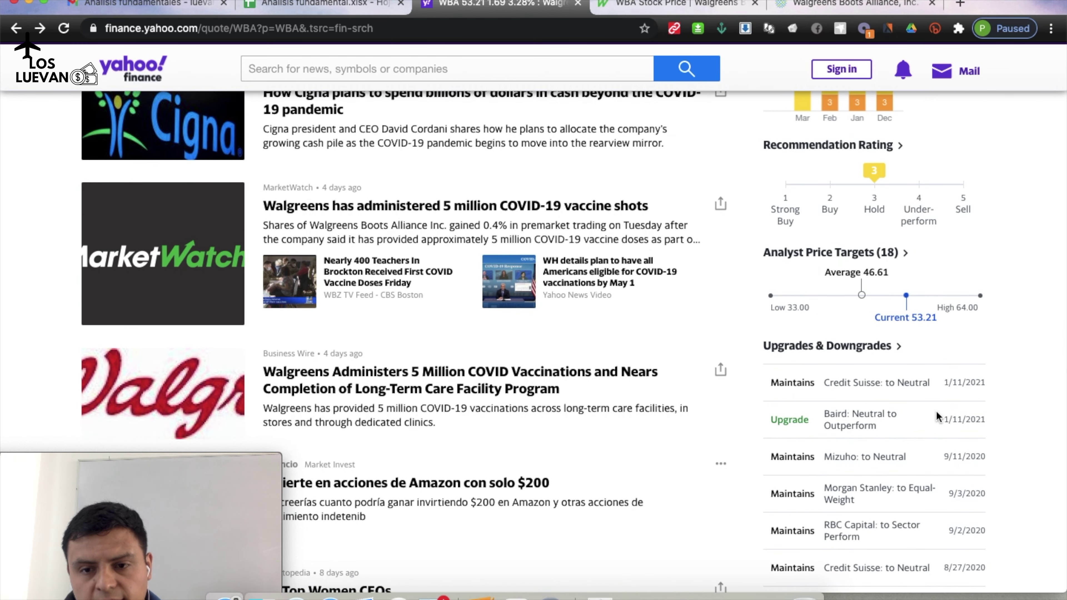
pyautogui.scroll(-2, 933, 418)
pyautogui.scroll(-3, 840, 395)
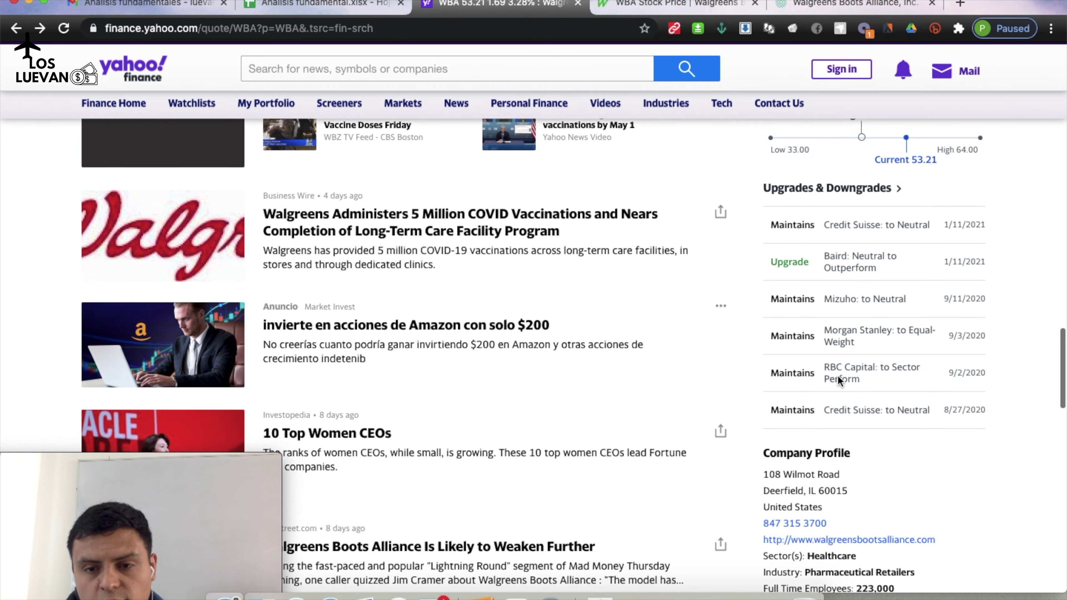
pyautogui.scroll(-8, 889, 391)
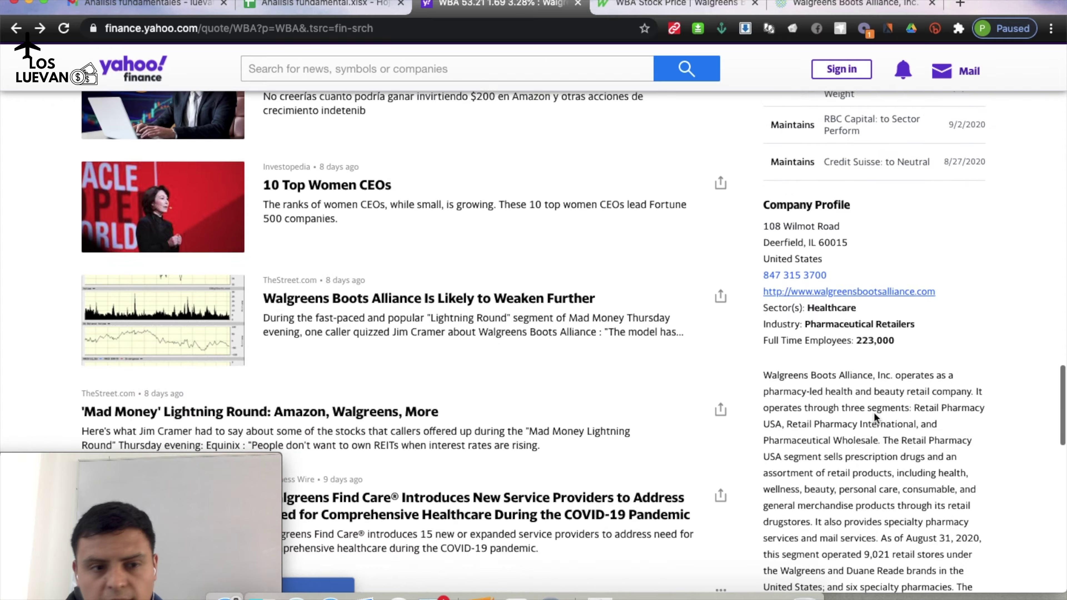
# Open the WBA financials and compare the annual income statement figures from 2017 to the trailing twelve months
pyautogui.scroll(15, 874, 412)
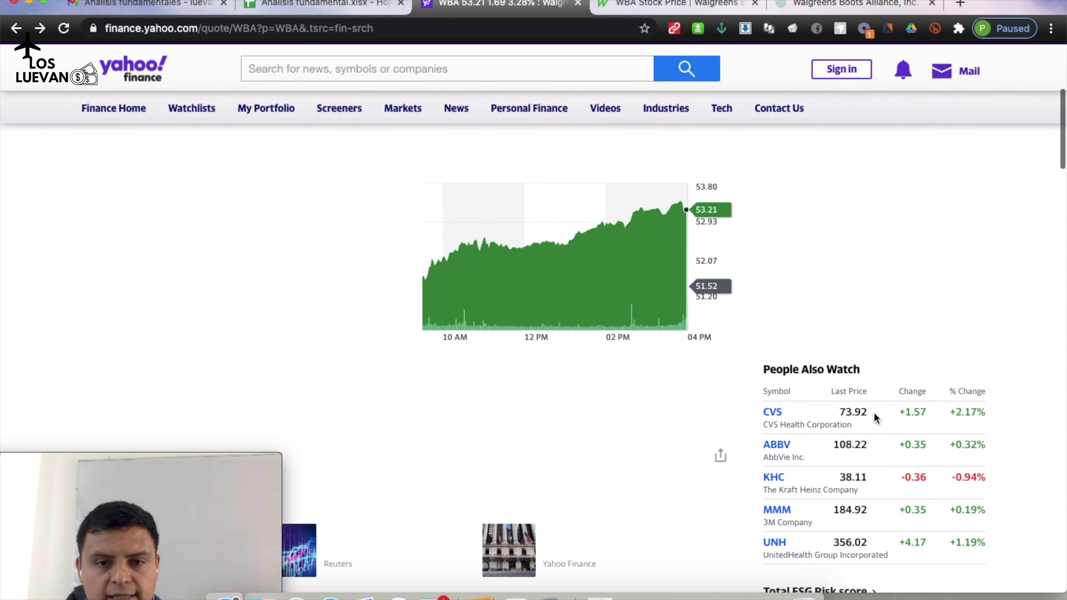
pyautogui.scroll(5, 874, 418)
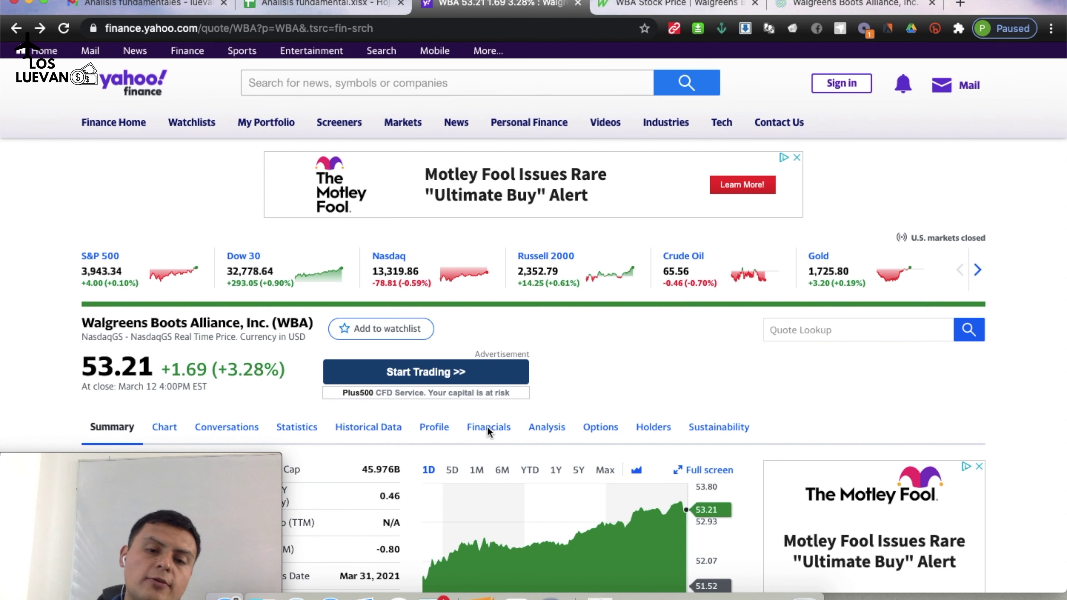
pyautogui.click(487, 428)
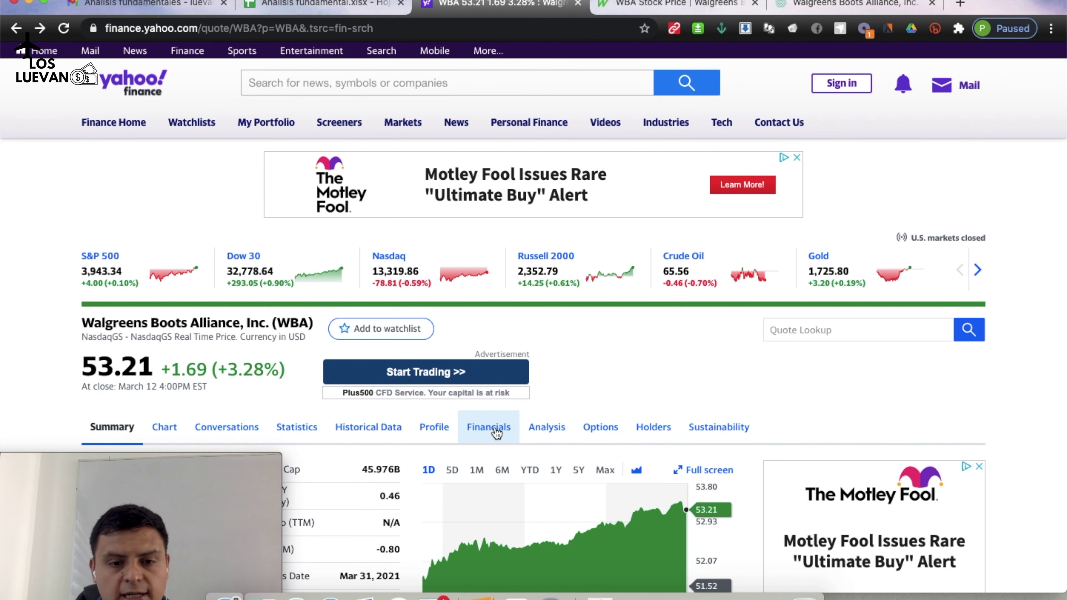
pyautogui.hscroll(2, 534, 312)
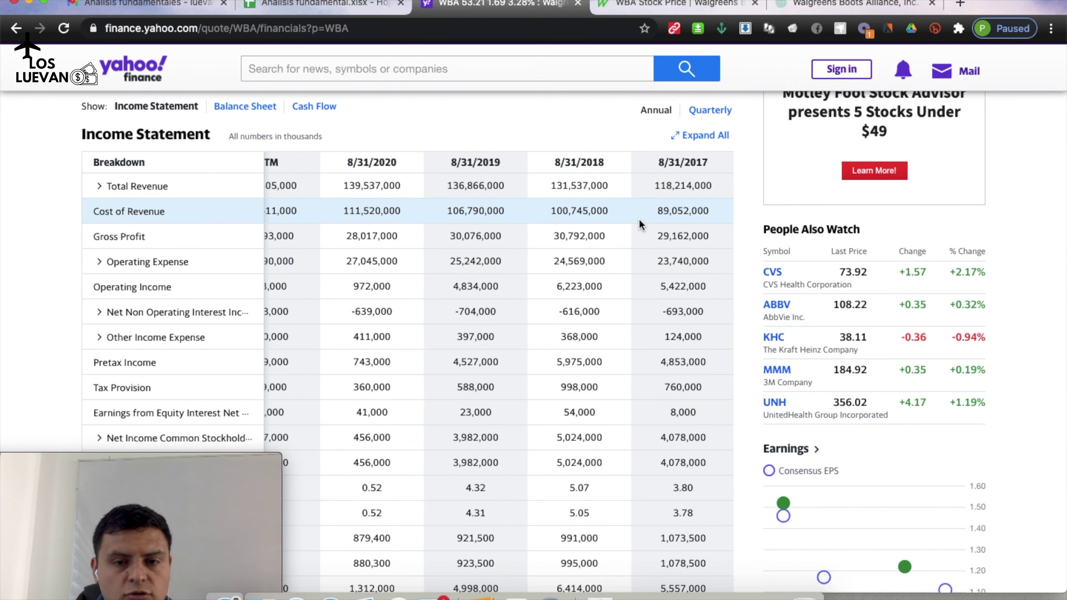
pyautogui.hscroll(-2, 638, 220)
pyautogui.hscroll(2, 639, 219)
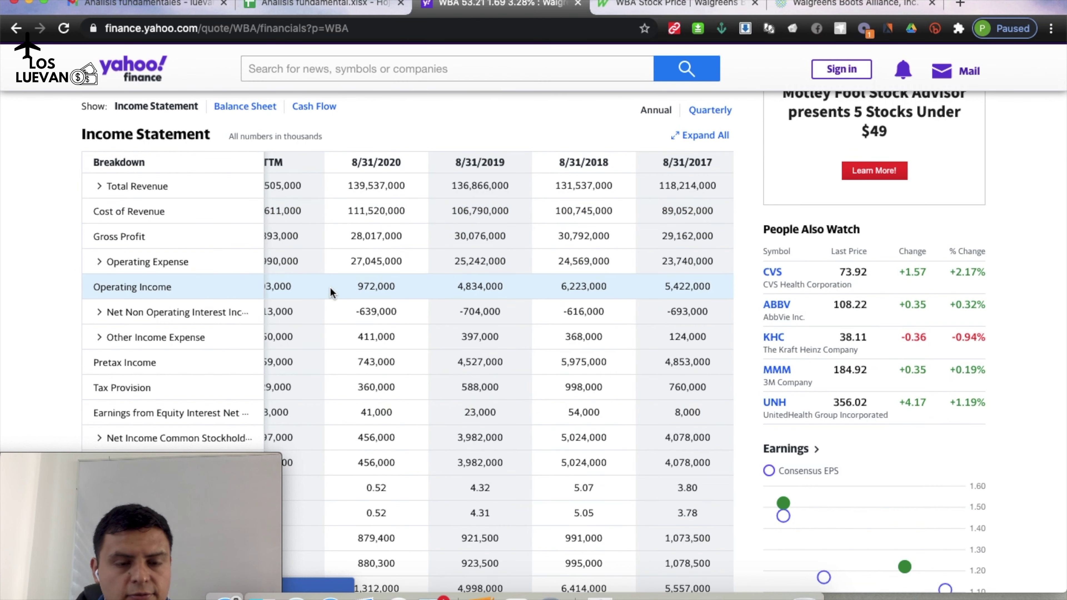
pyautogui.scroll(-1, 451, 379)
pyautogui.hscroll(-1, 450, 379)
pyautogui.hscroll(-1, 451, 380)
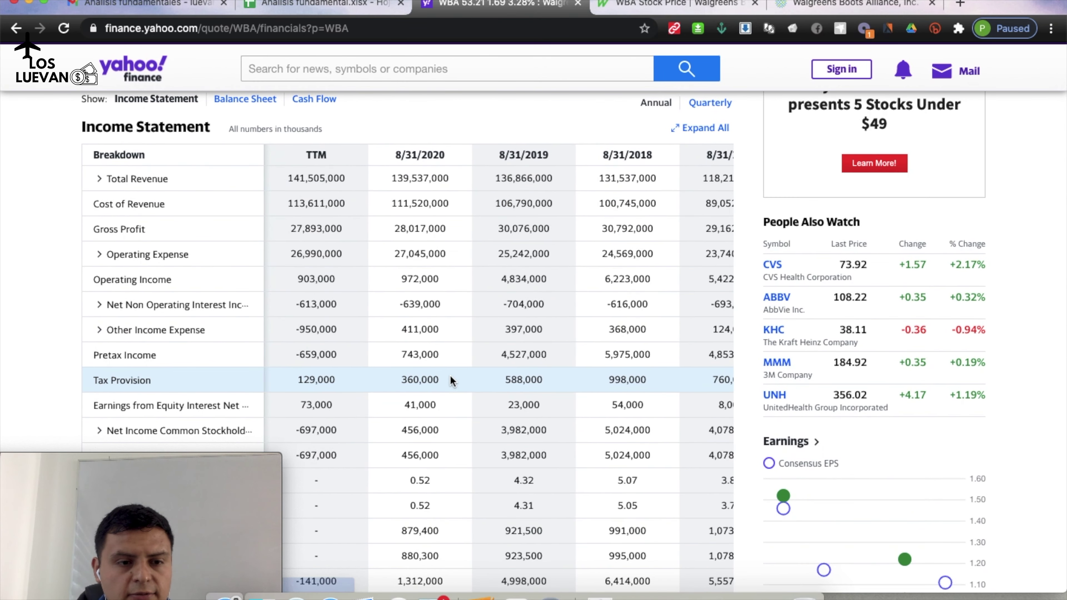
# Examine the income statement rows from net income and EPS down to EBITDA and tax effect of unusual items
pyautogui.scroll(-3, 451, 380)
pyautogui.scroll(-1, 451, 376)
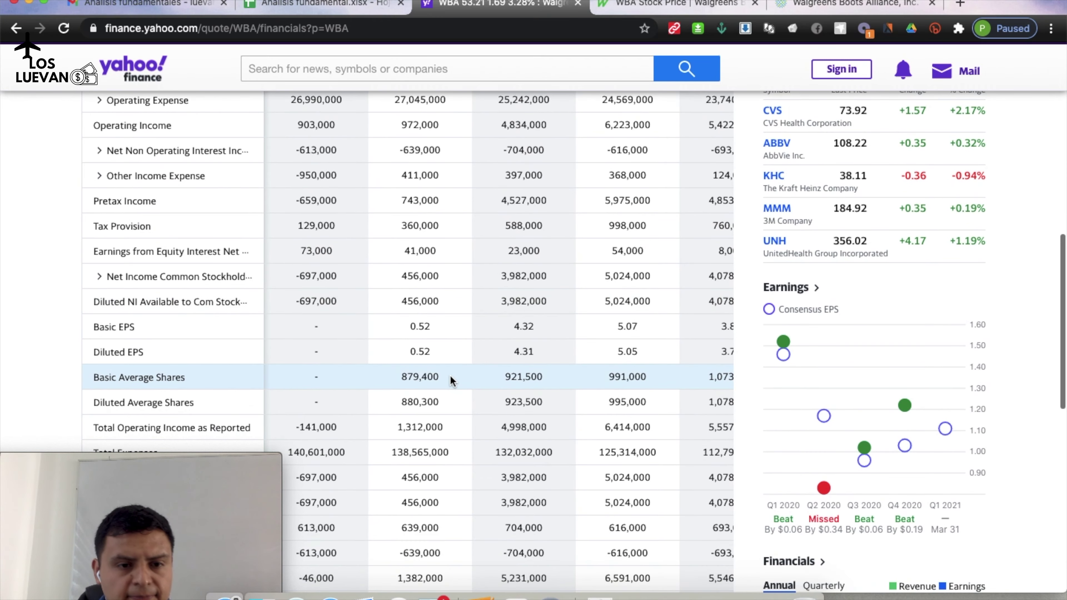
pyautogui.scroll(2, 417, 291)
pyautogui.scroll(3, 417, 290)
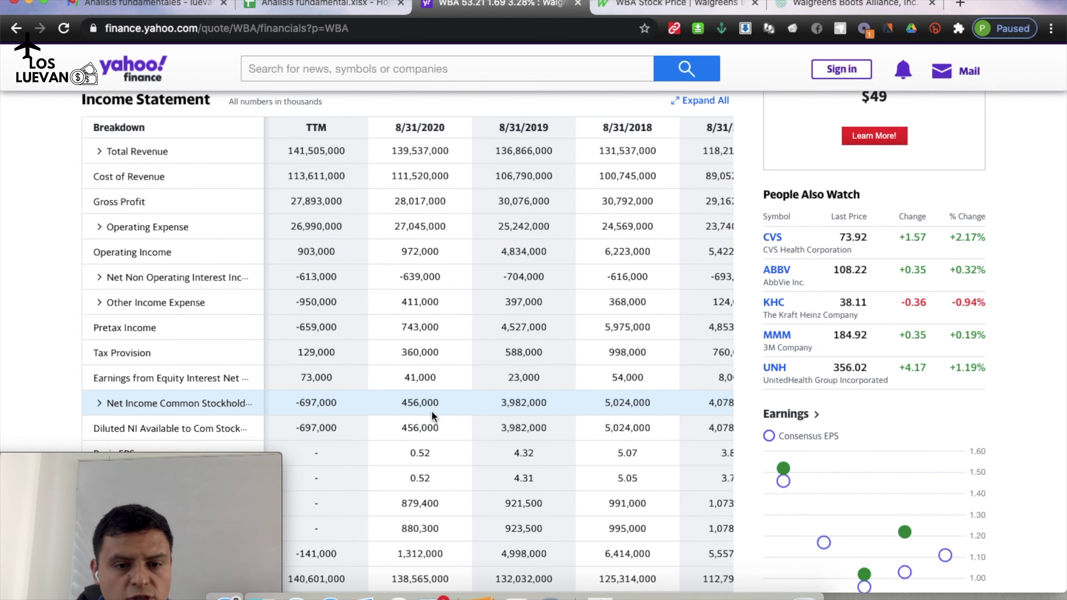
pyautogui.scroll(-10, 431, 412)
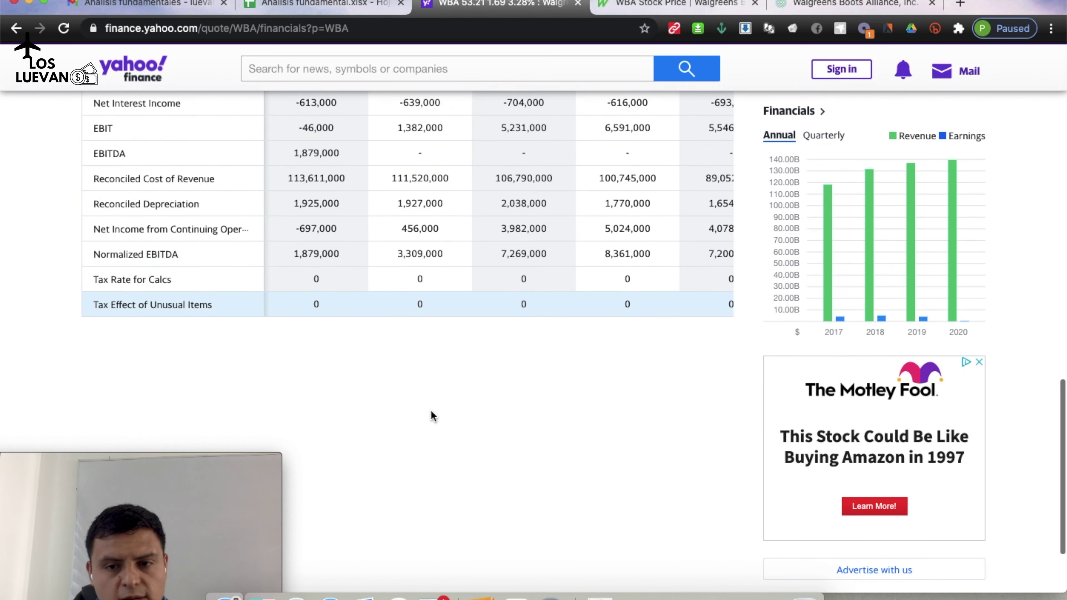
pyautogui.scroll(20, 431, 412)
# Switch to the WBA overview on MarketWatch and look over its price, key data and recent news
pyautogui.hotkey('ctrl', 'Tab')
pyautogui.hotkey('ctrl', 'Tab')
pyautogui.click(660, 3)
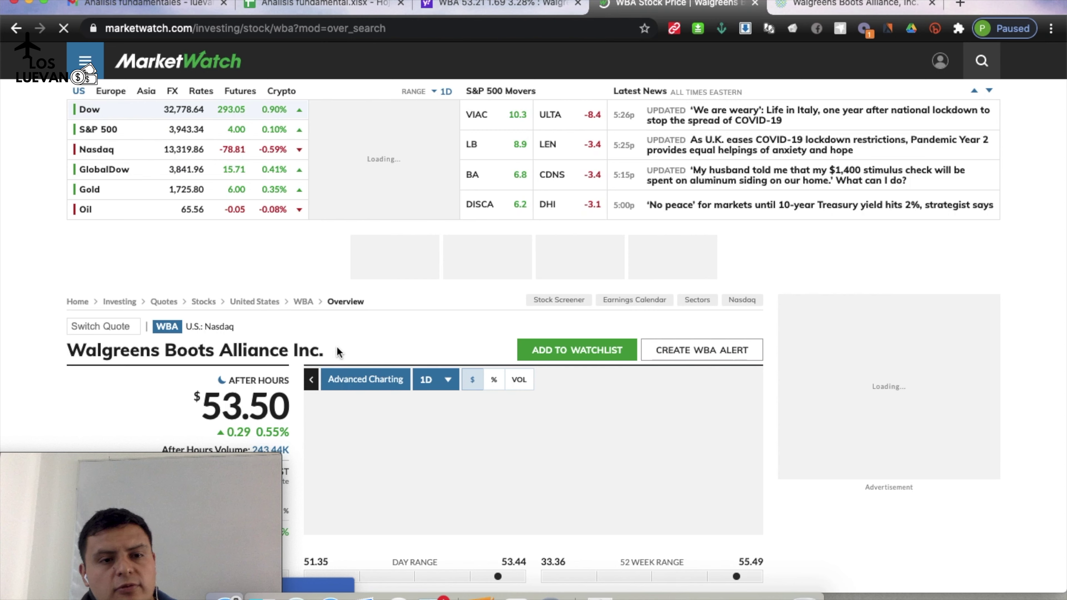
pyautogui.scroll(-5, 337, 349)
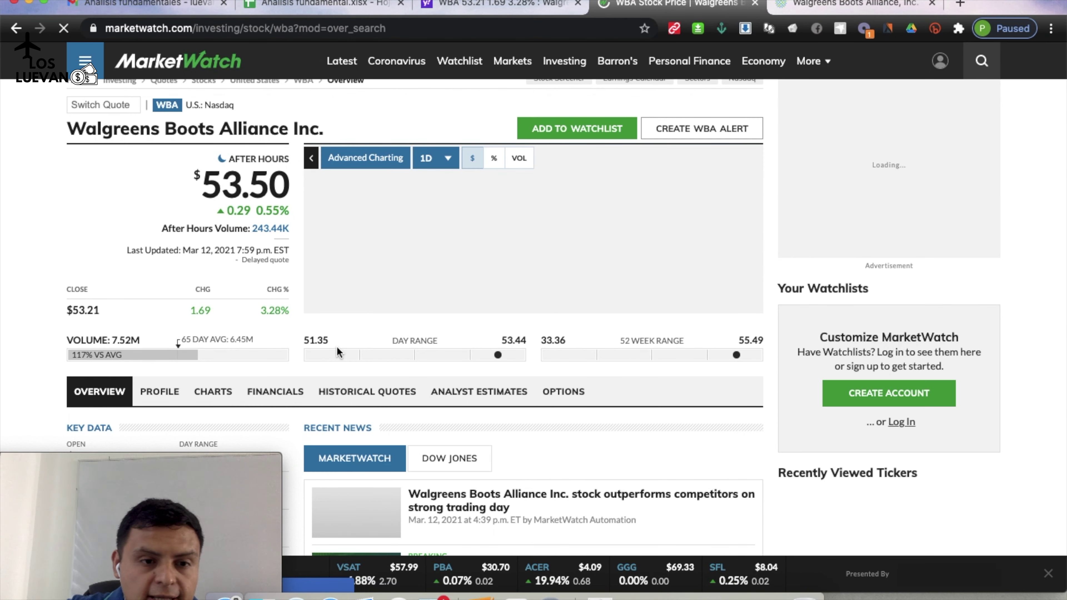
pyautogui.scroll(-5, 337, 346)
pyautogui.scroll(-3, 101, 342)
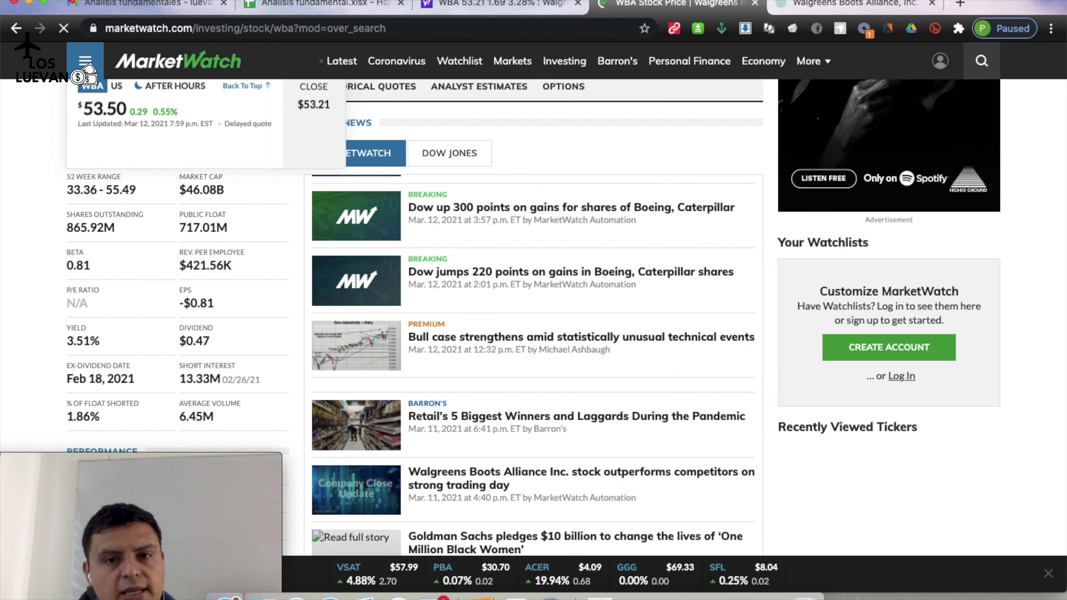
# Switch to the Walgreens Boots Alliance investor relations site and view the pages offered under Financials and Governance
pyautogui.click(831, 4)
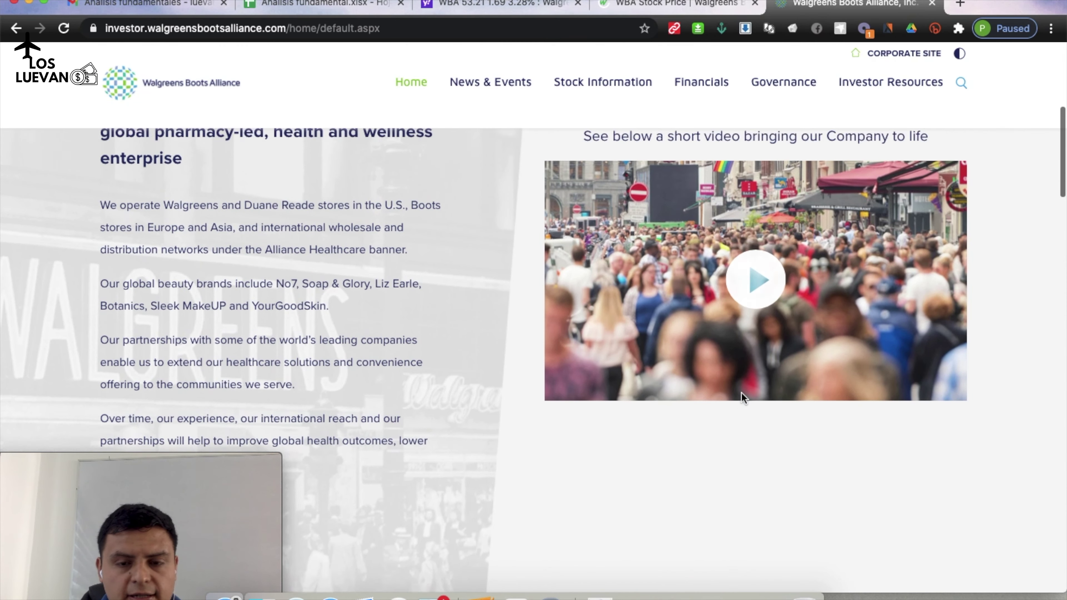
pyautogui.scroll(8, 742, 394)
pyautogui.scroll(-3, 741, 399)
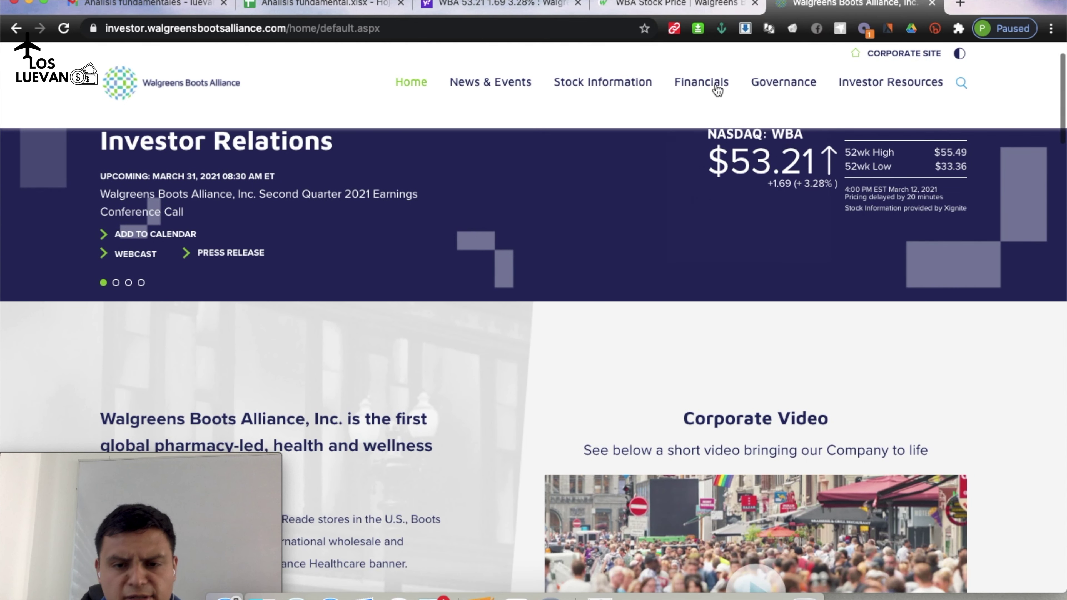
pyautogui.moveTo(713, 88)
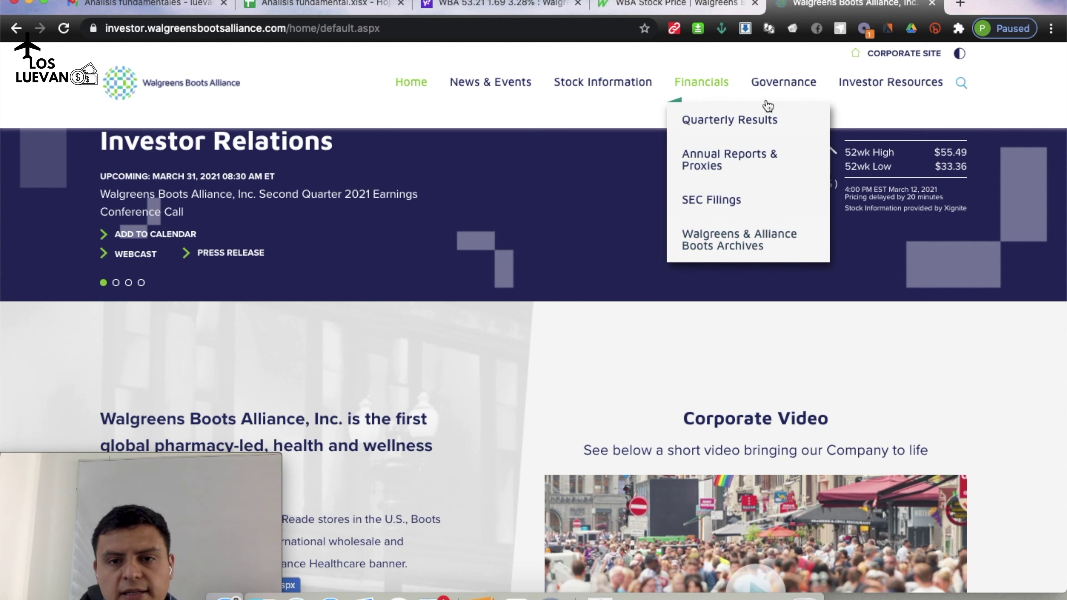
pyautogui.moveTo(786, 97)
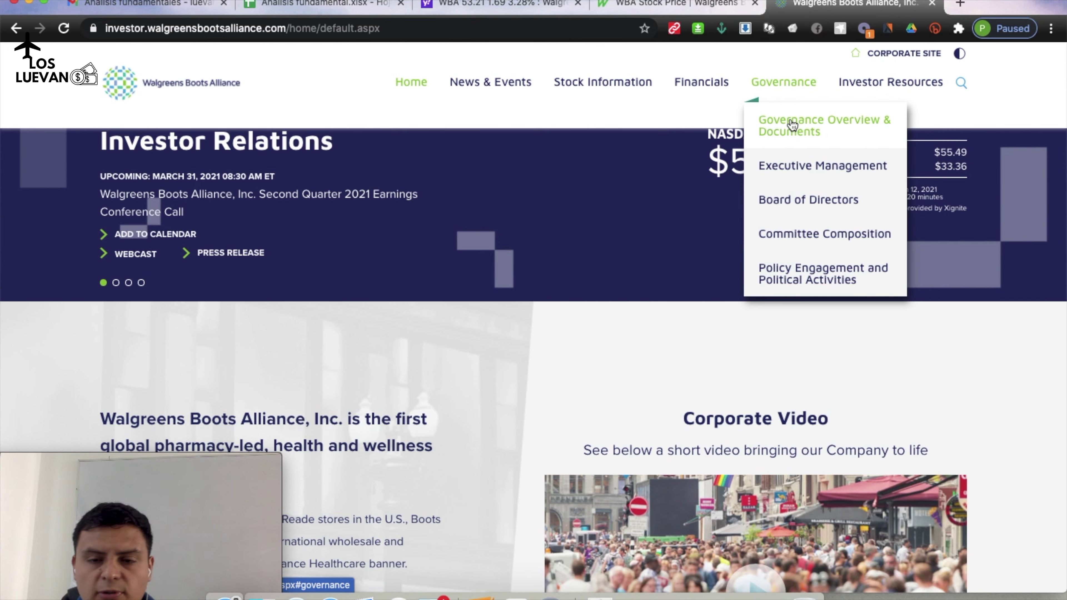
# Open the Executive Management page and review the board of directors members and their positions
pyautogui.click(786, 175)
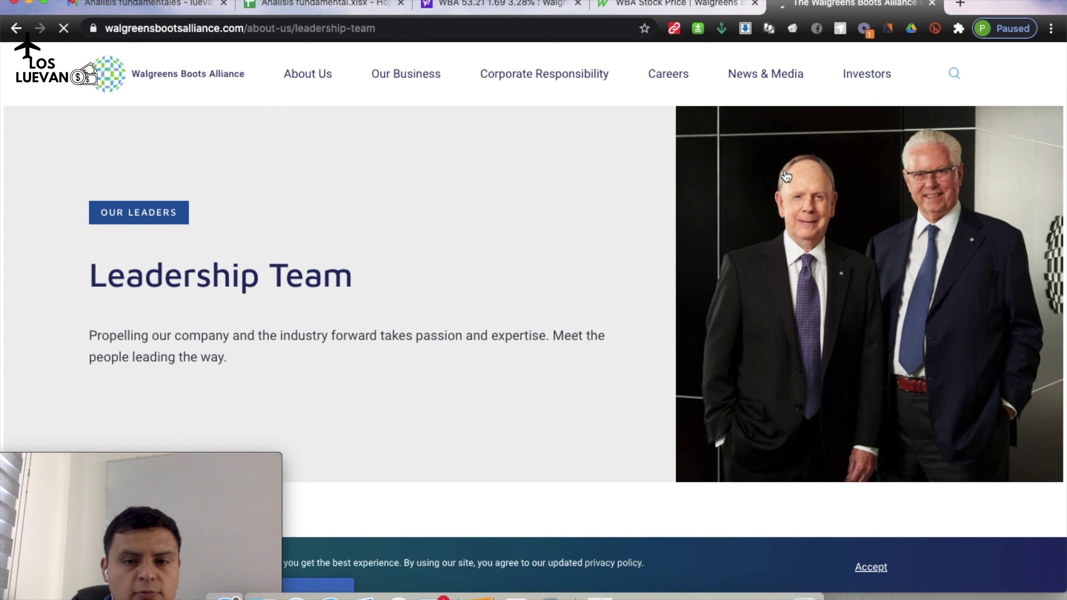
pyautogui.scroll(-10, 787, 175)
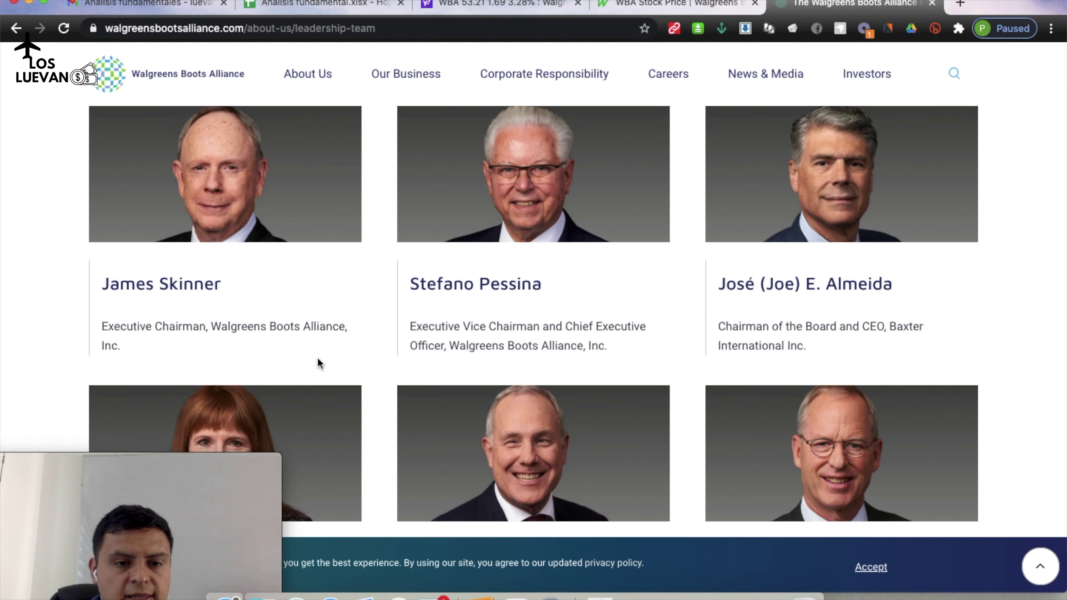
pyautogui.scroll(-2, 318, 359)
pyautogui.scroll(3, 318, 359)
pyautogui.scroll(3, 320, 364)
pyautogui.scroll(-1, 320, 363)
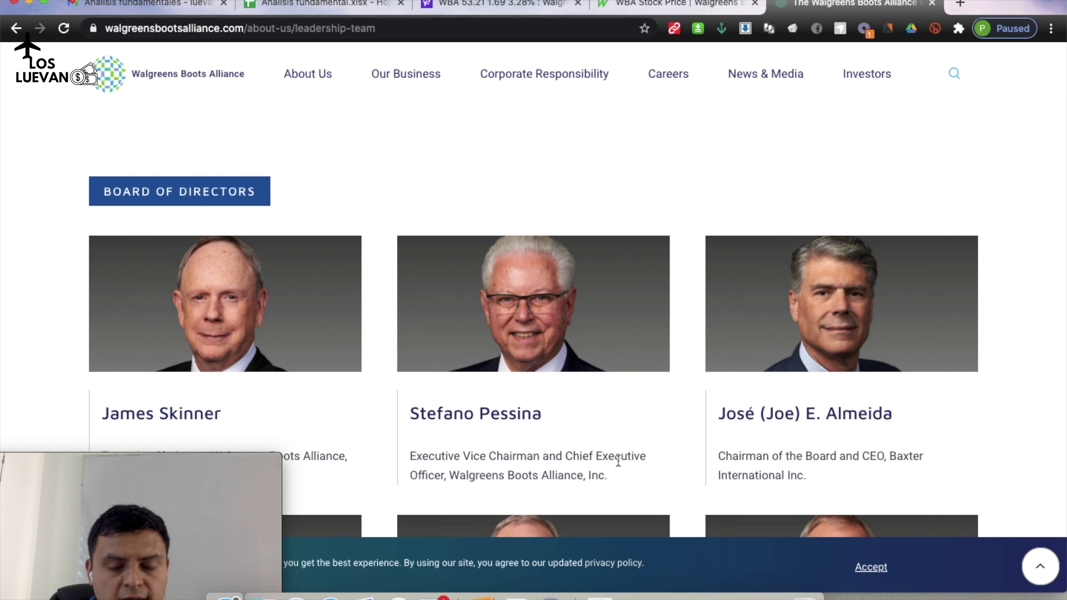
pyautogui.scroll(-1, 618, 460)
pyautogui.scroll(10, 618, 460)
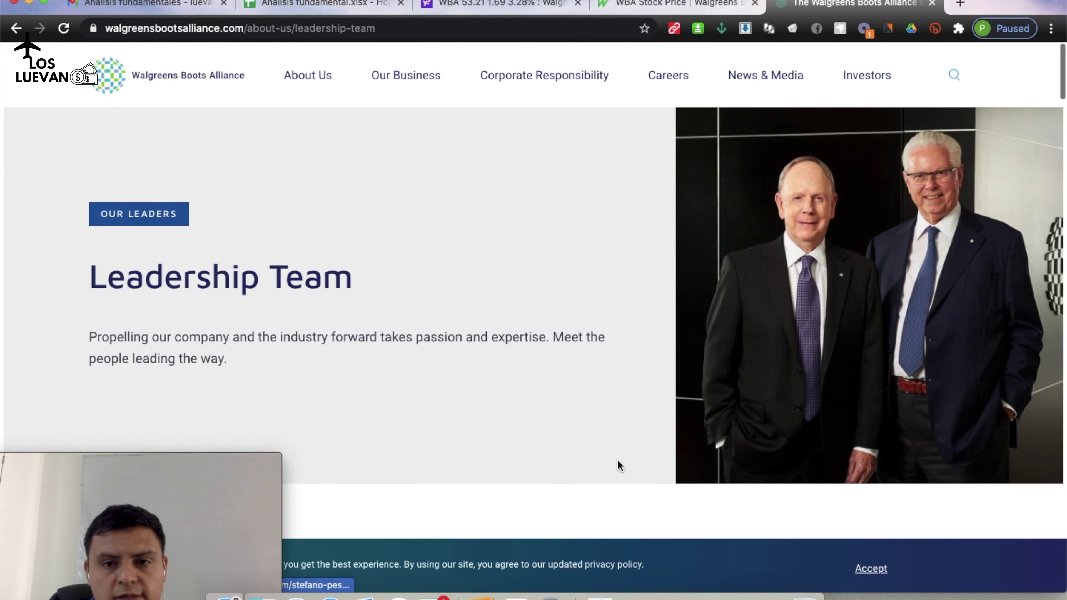
pyautogui.scroll(-3, 618, 460)
pyautogui.scroll(3, 617, 460)
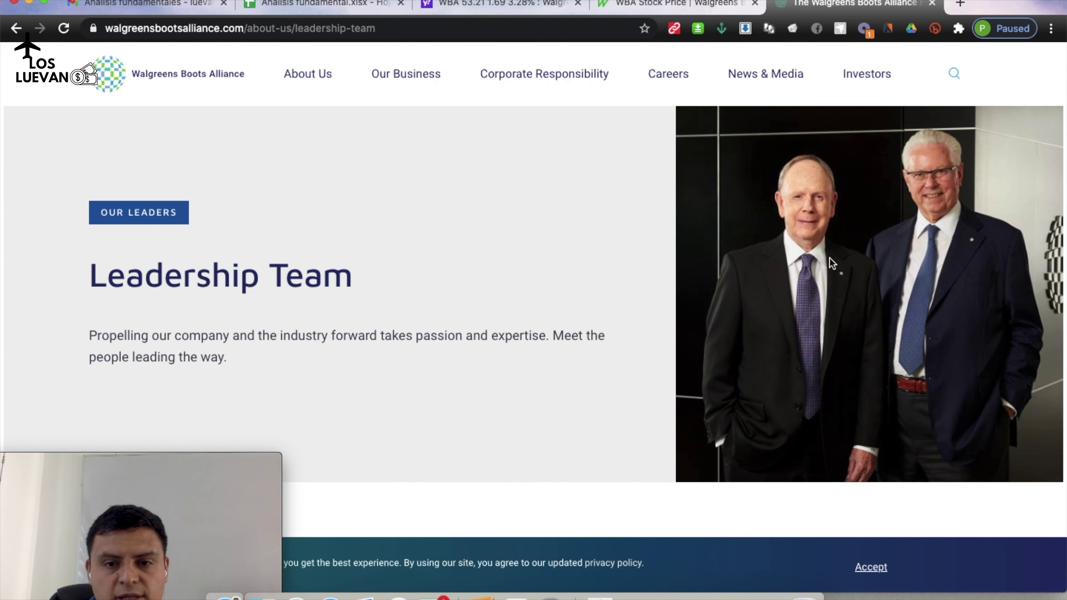
# Open the profile of the Executive Chairman from the board of directors and read his career background
pyautogui.scroll(-10, 801, 262)
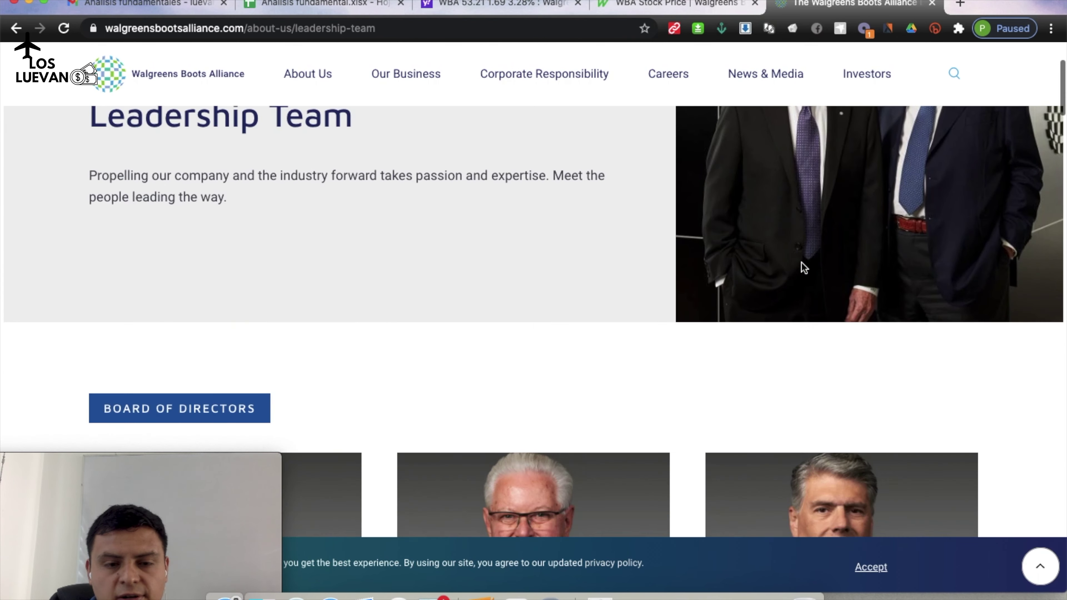
pyautogui.click(136, 235)
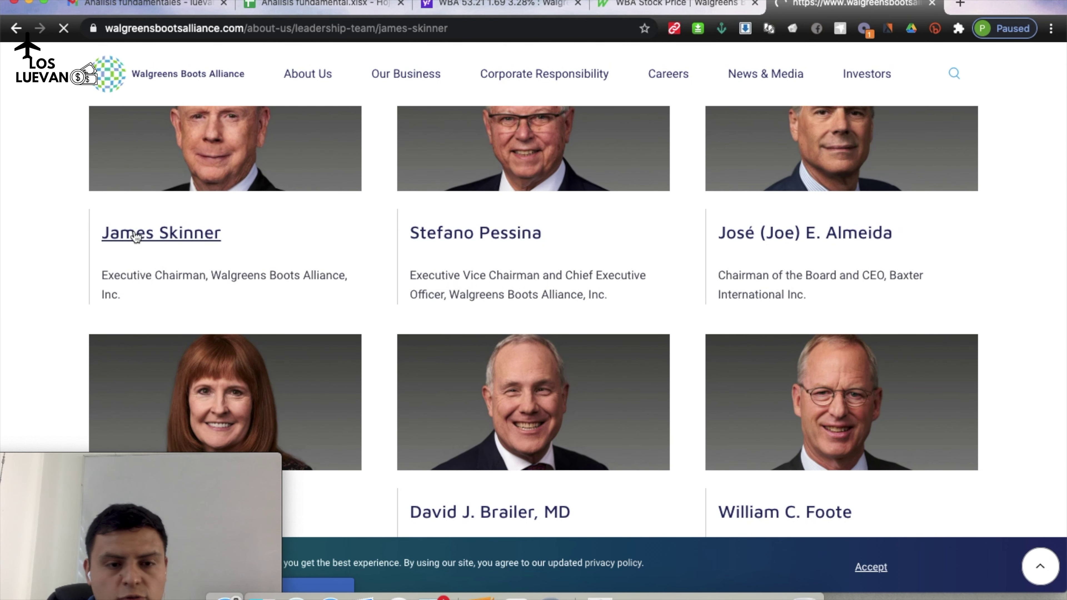
pyautogui.scroll(-5, 542, 346)
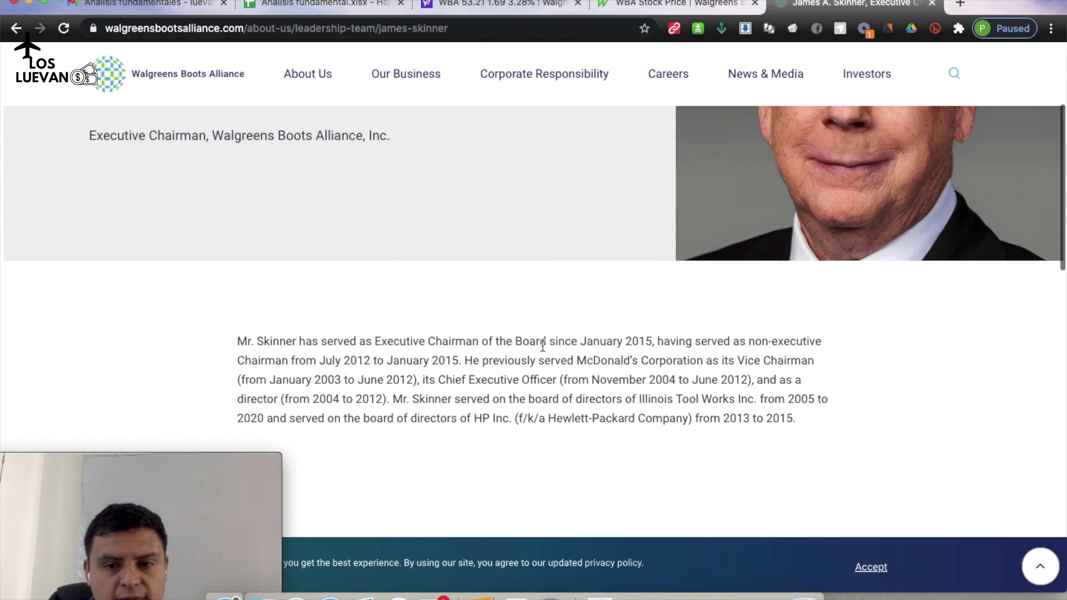